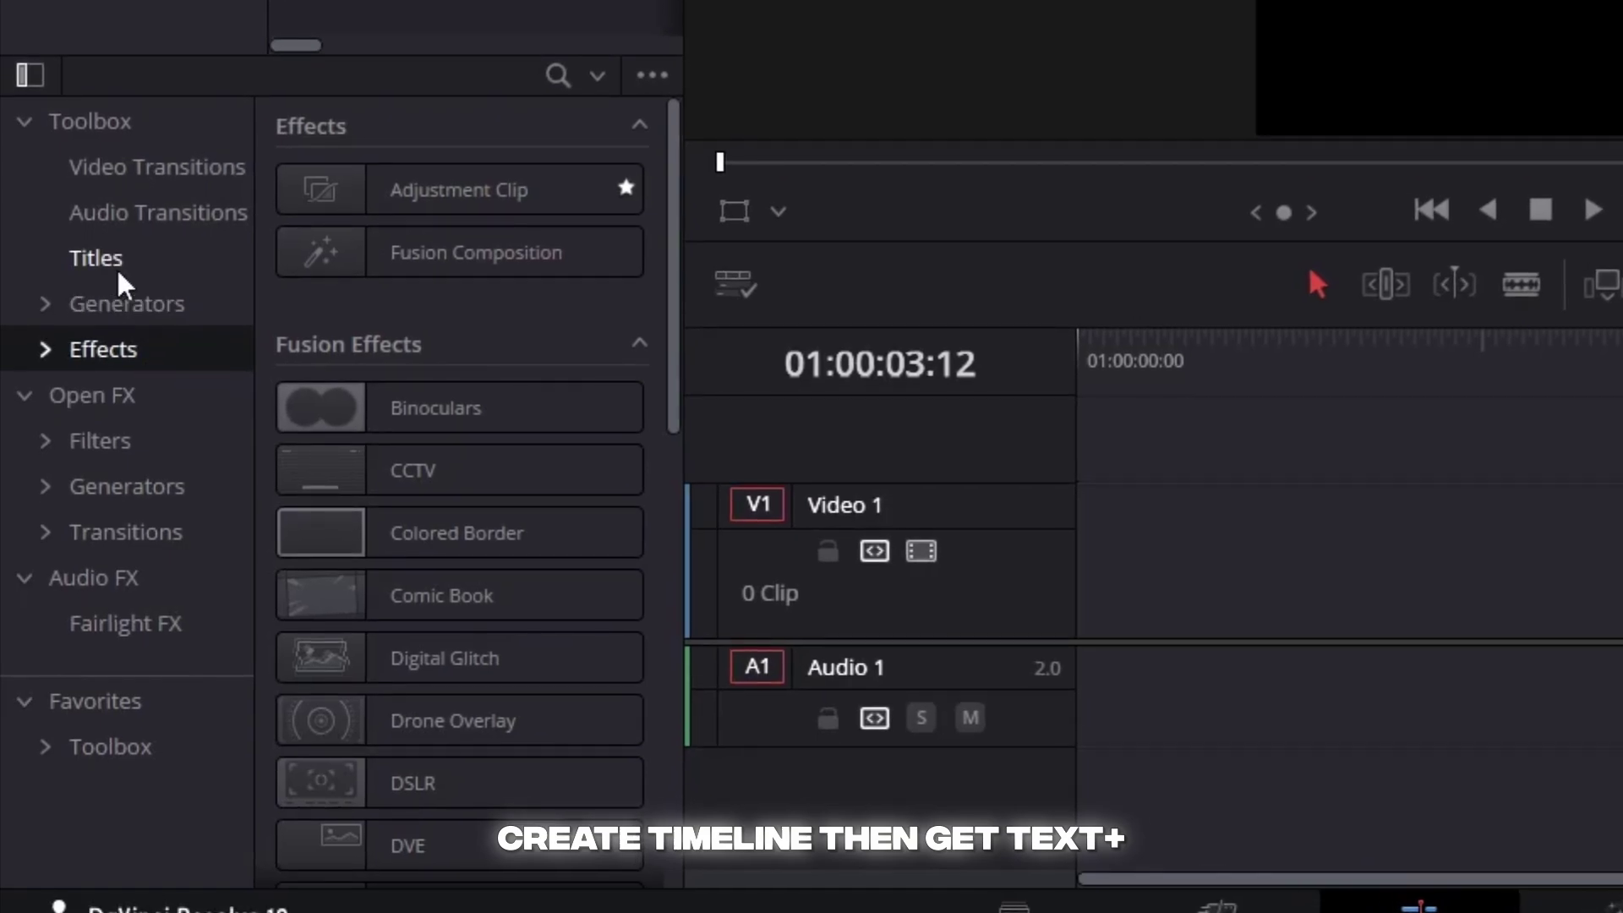
# Step: Add a Text+ title reading VERSUS in Inlanders Bold to Video 1 and open it in Fusion
pyautogui.click(66, 569)
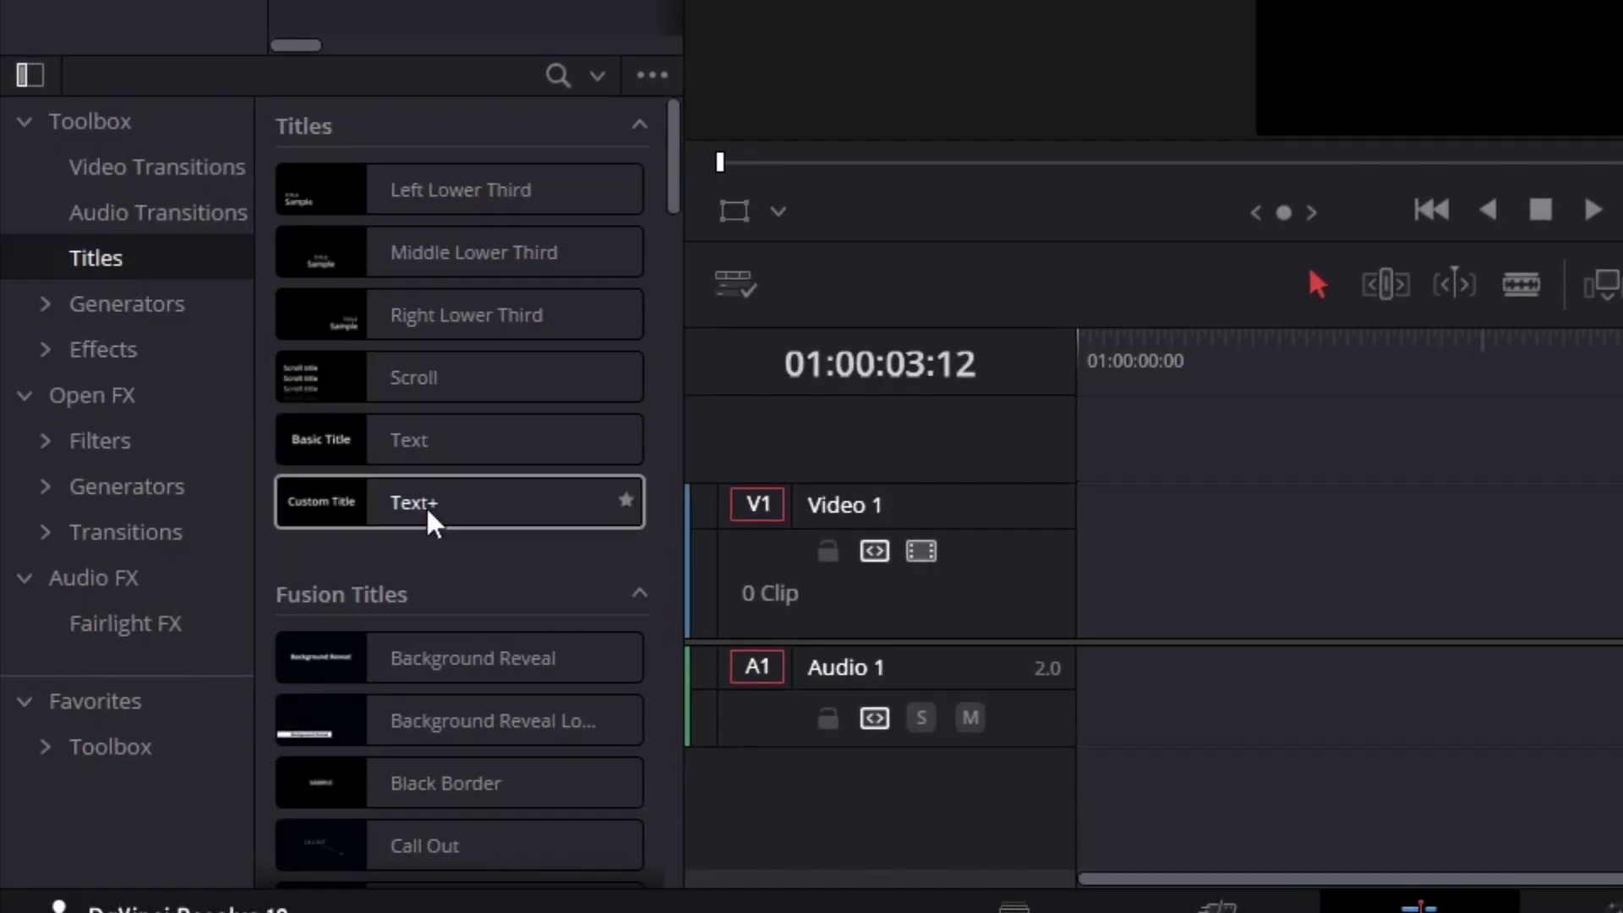
pyautogui.moveTo(426, 505)
pyautogui.mouseDown()
pyautogui.moveTo(419, 696)
pyautogui.moveTo(711, 732)
pyautogui.mouseUp()
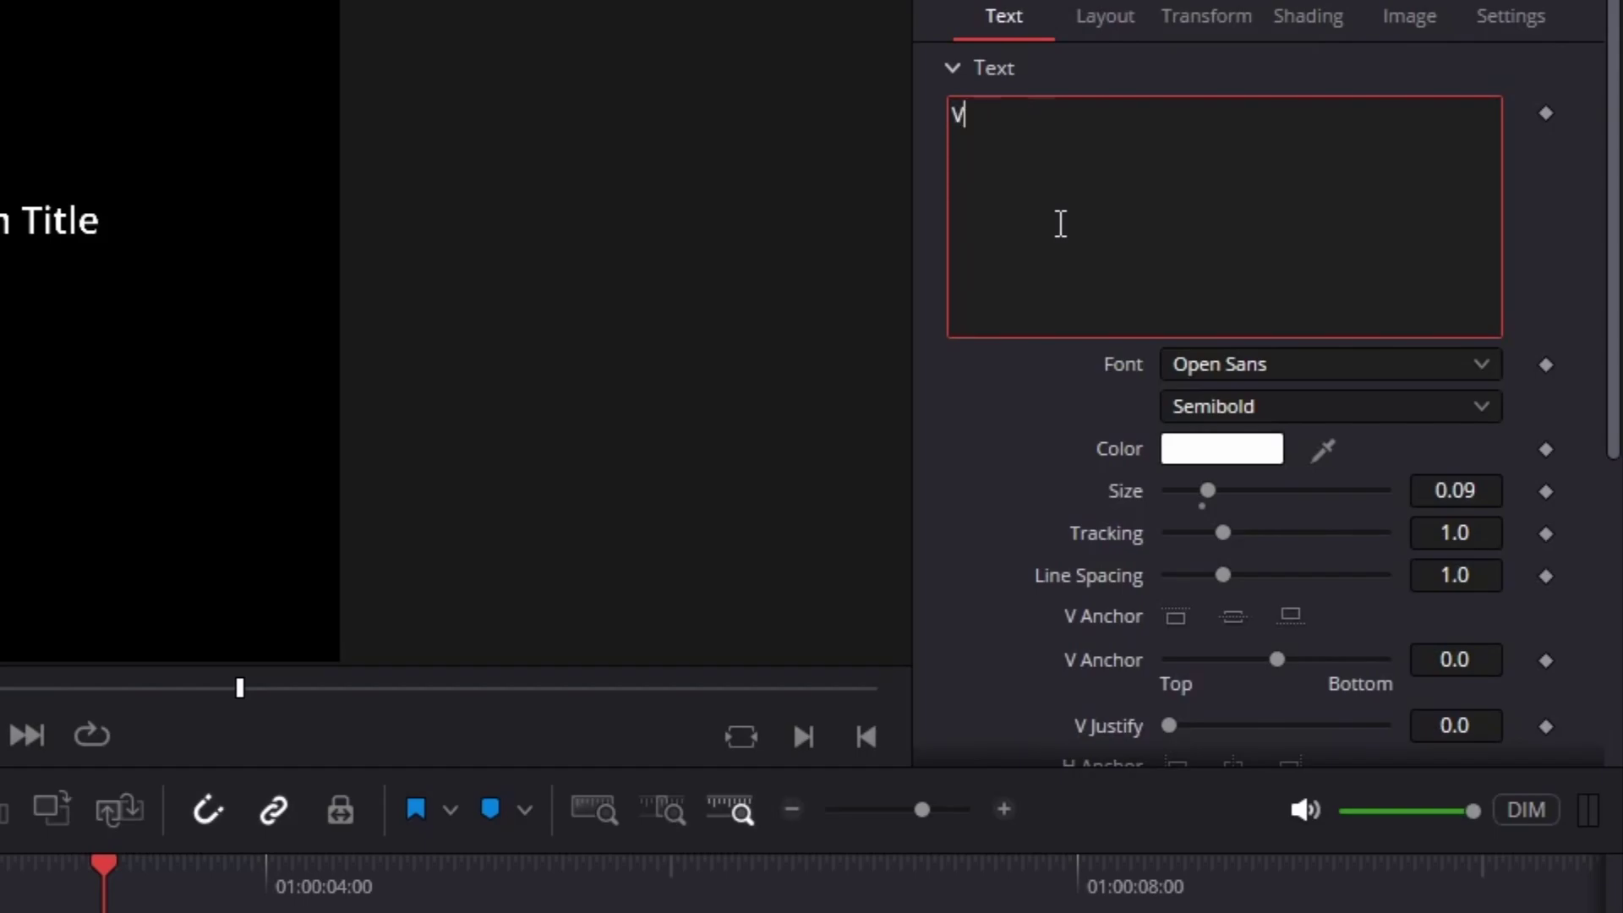
pyautogui.click(1182, 368)
pyautogui.scroll(-2, 1226, 676)
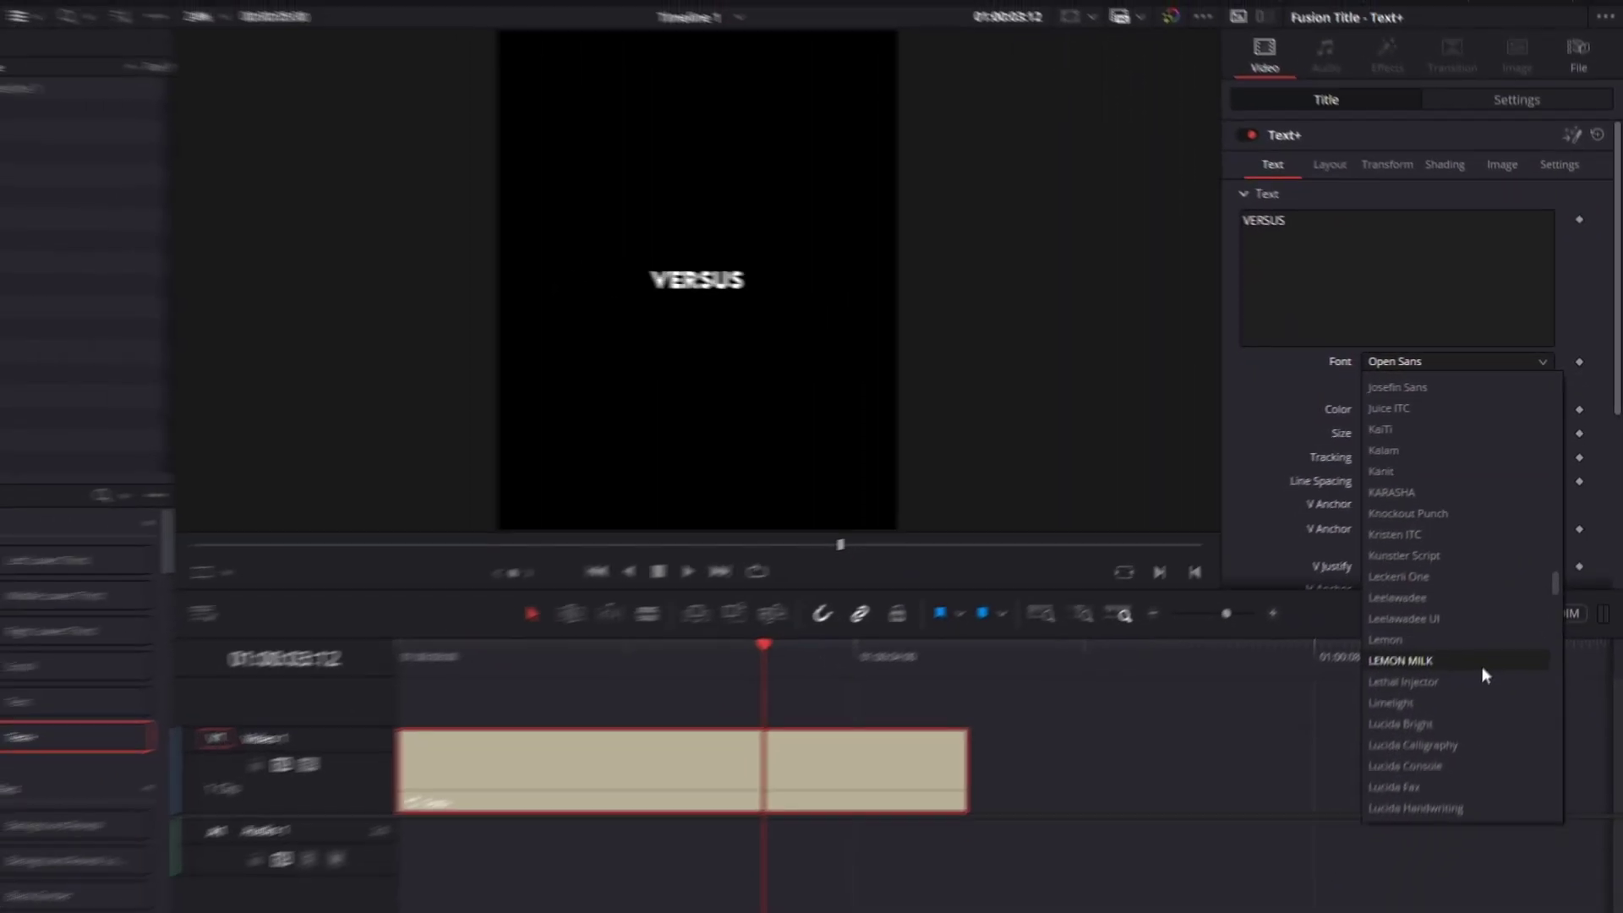
pyautogui.scroll(3, 1477, 643)
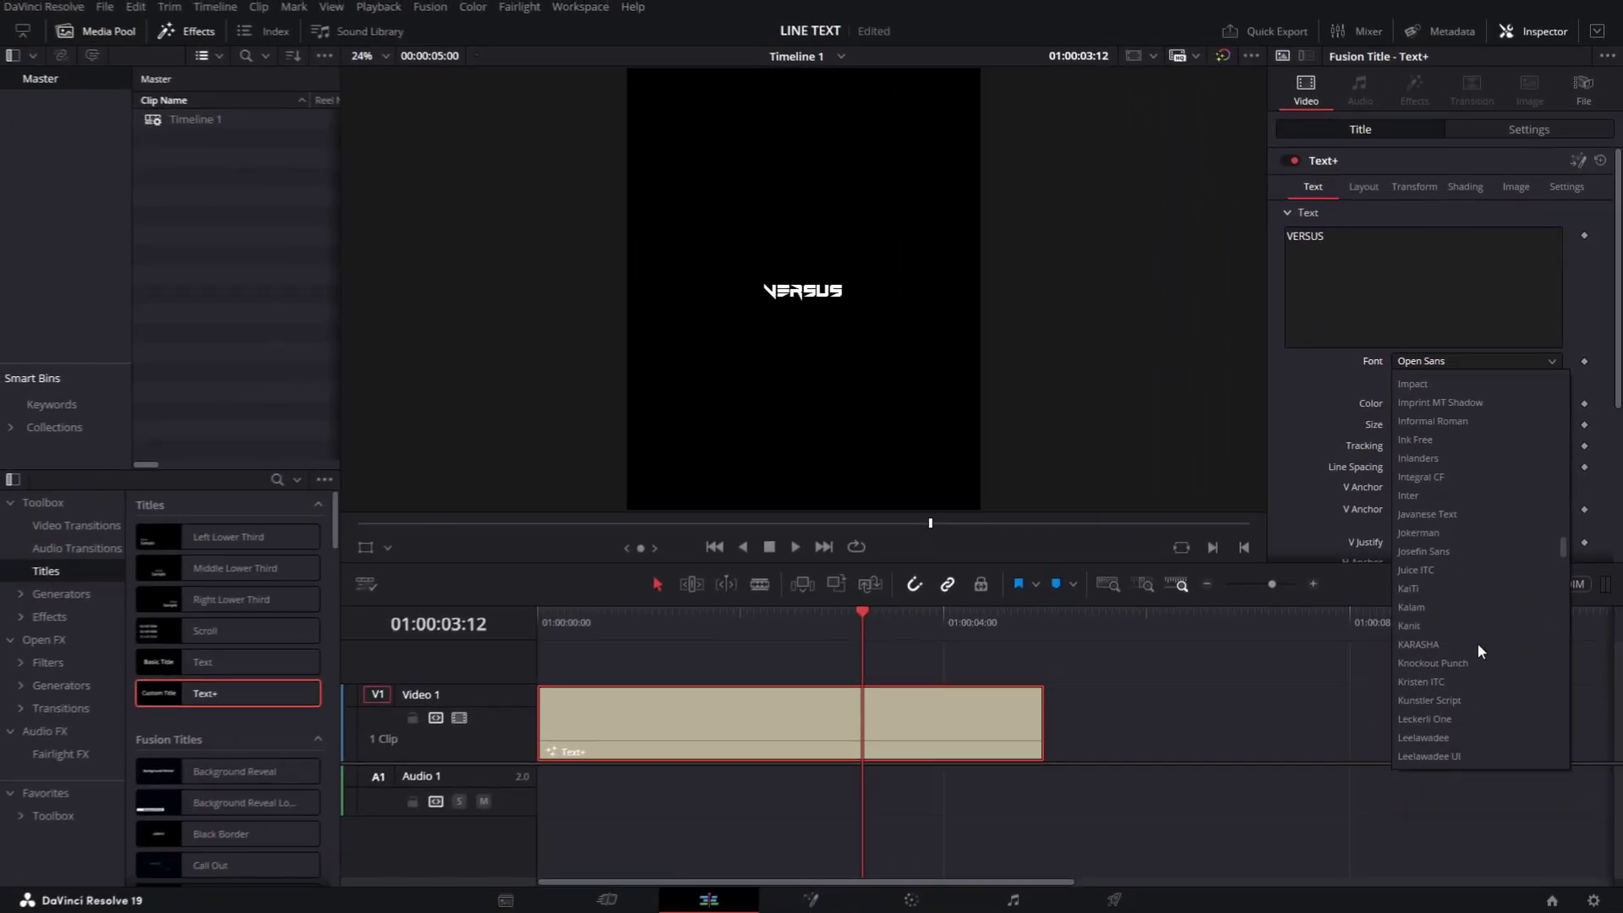
pyautogui.click(1455, 460)
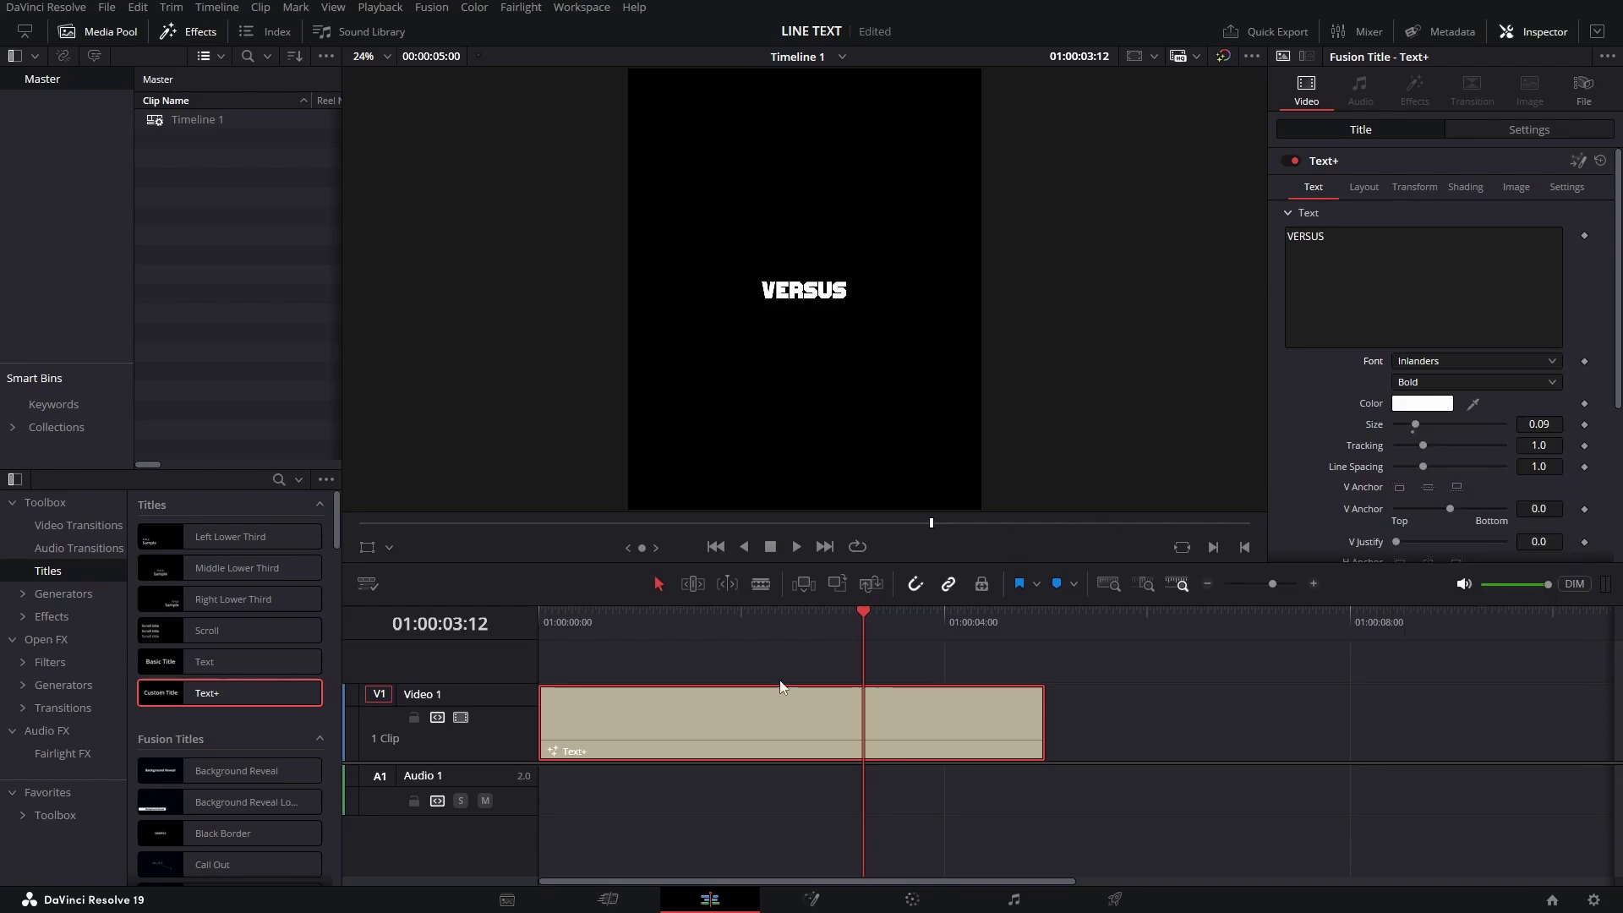
pyautogui.scroll(2, 846, 325)
pyautogui.click(789, 905)
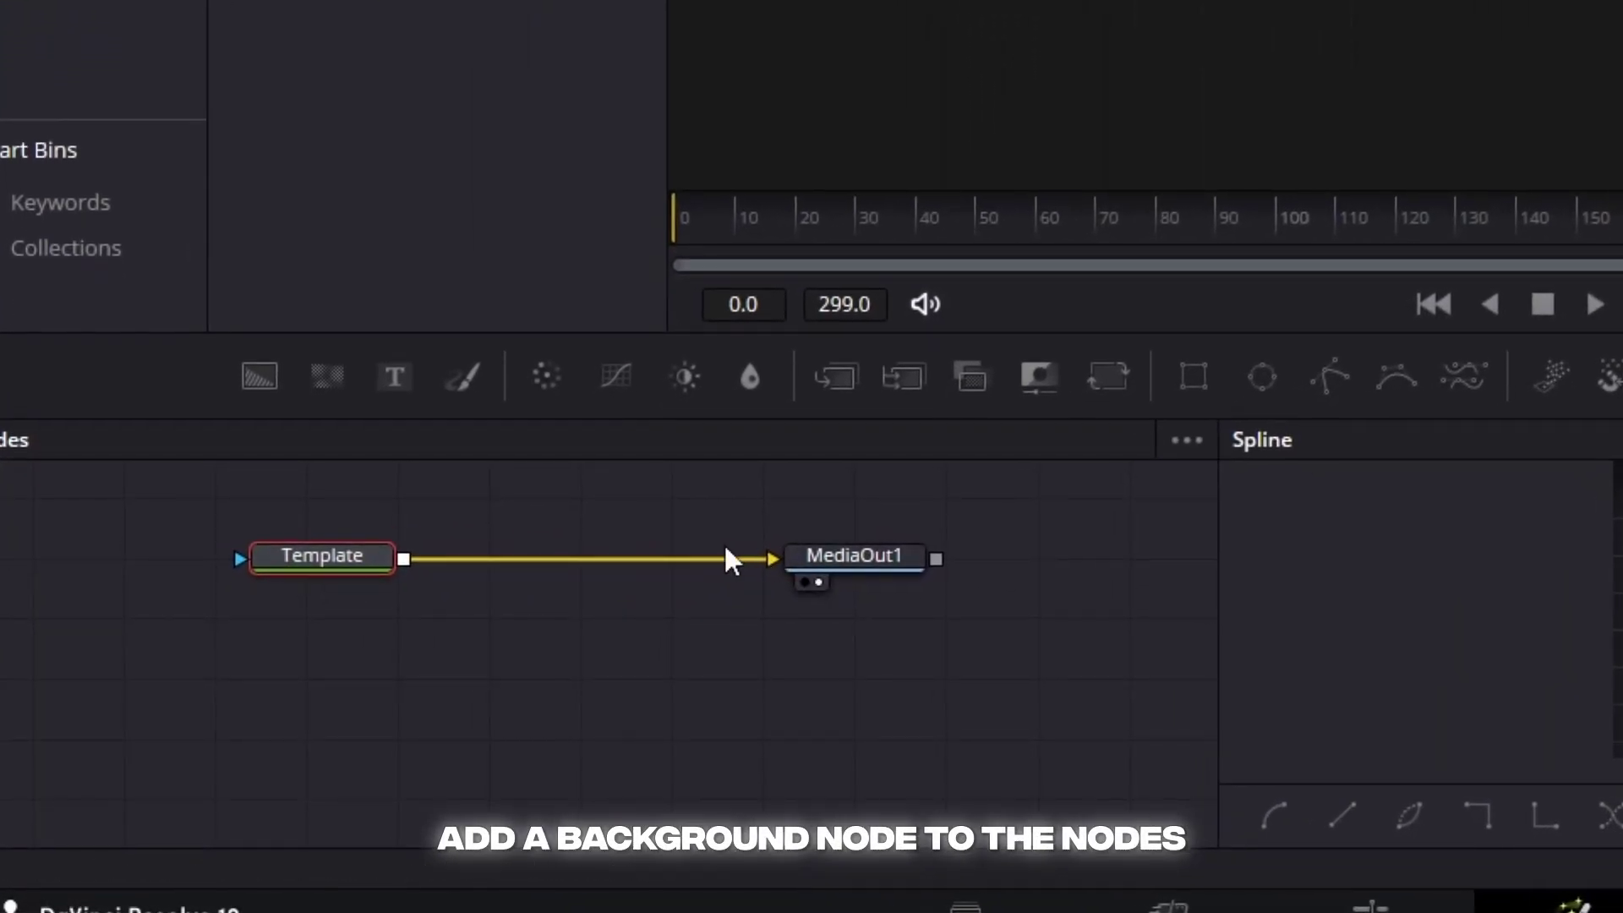
# Step: Add a Background node and connect Merge1's output to MediaOut1
pyautogui.click(708, 558)
pyautogui.scroll(5, 524, 588)
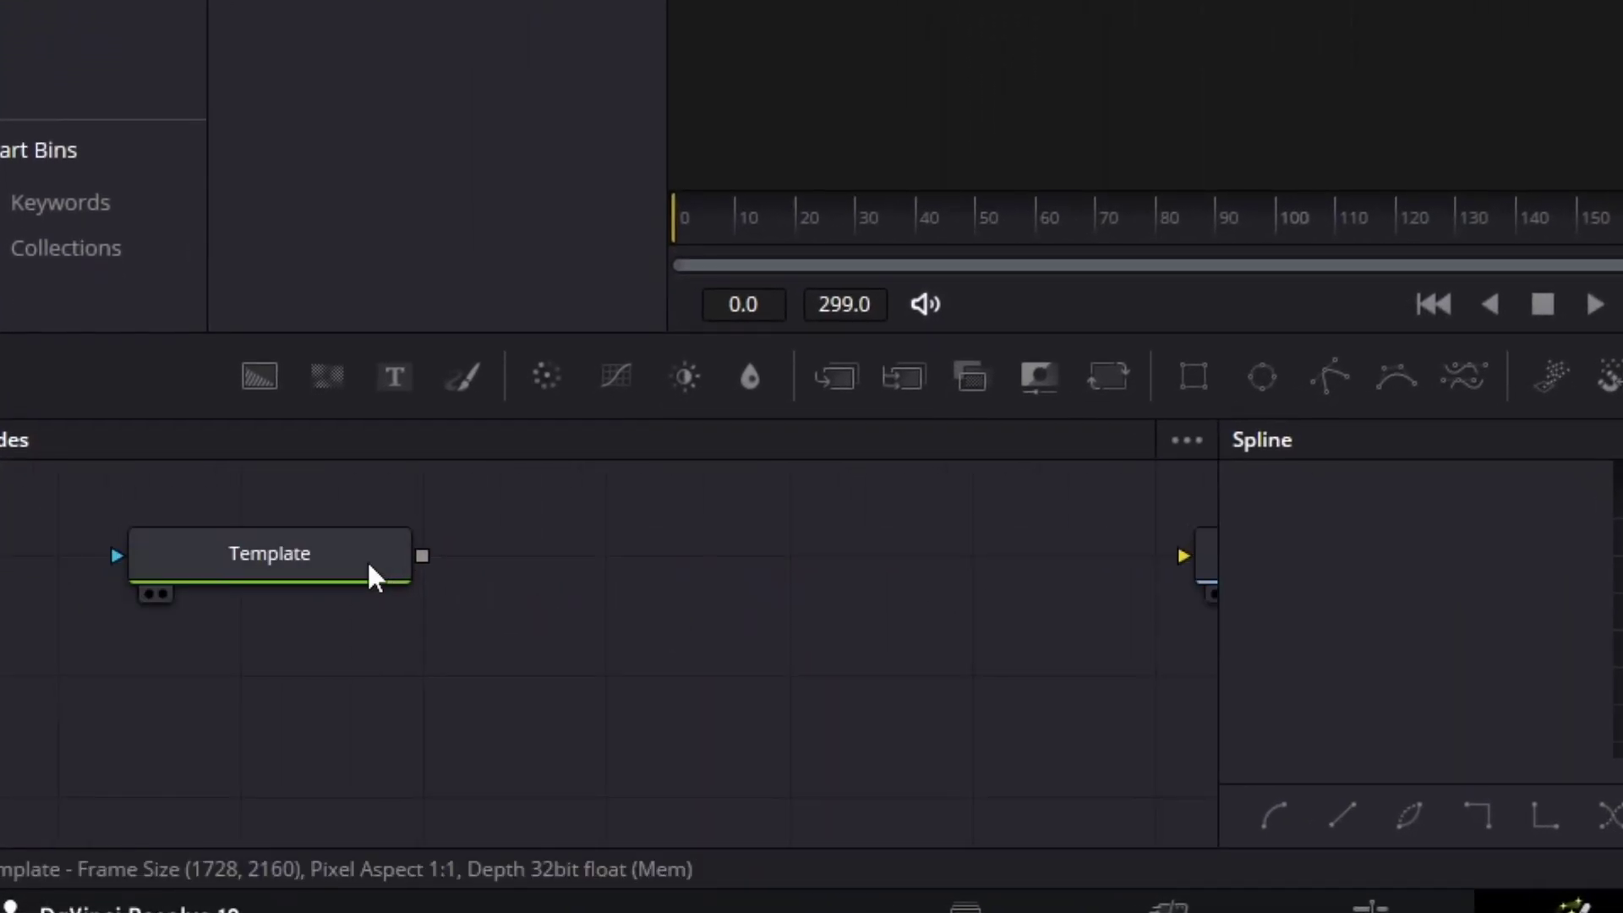
pyautogui.click(372, 579)
pyautogui.scroll(-3, 393, 549)
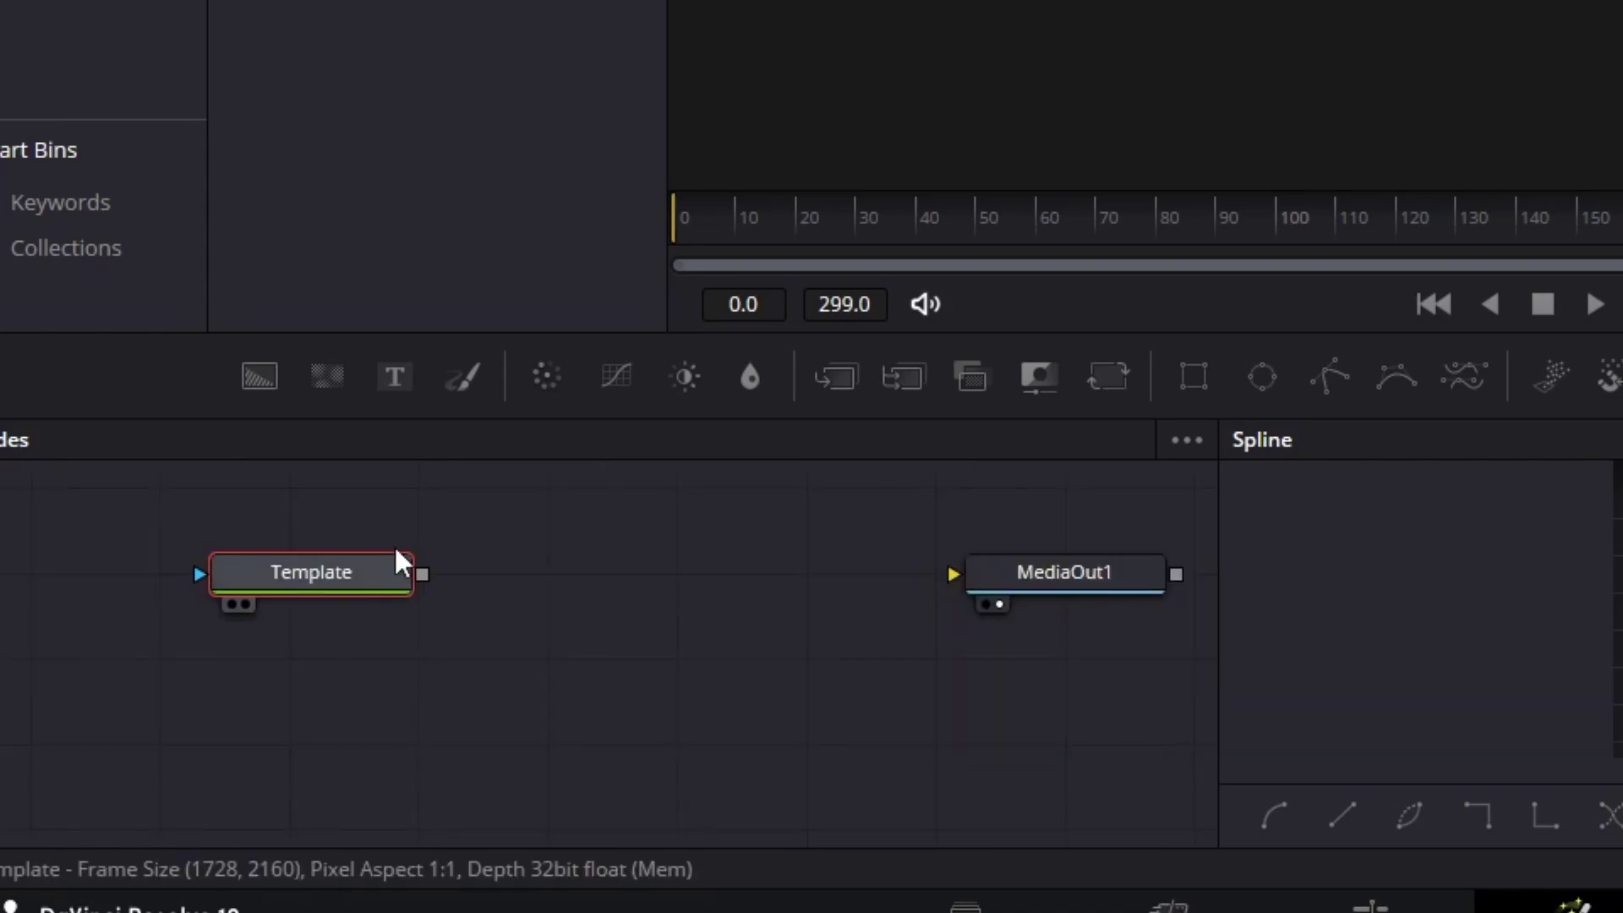
pyautogui.click(279, 392)
pyautogui.moveTo(580, 653); pyautogui.dragTo(589, 572)
pyautogui.moveTo(700, 575); pyautogui.dragTo(1100, 605)
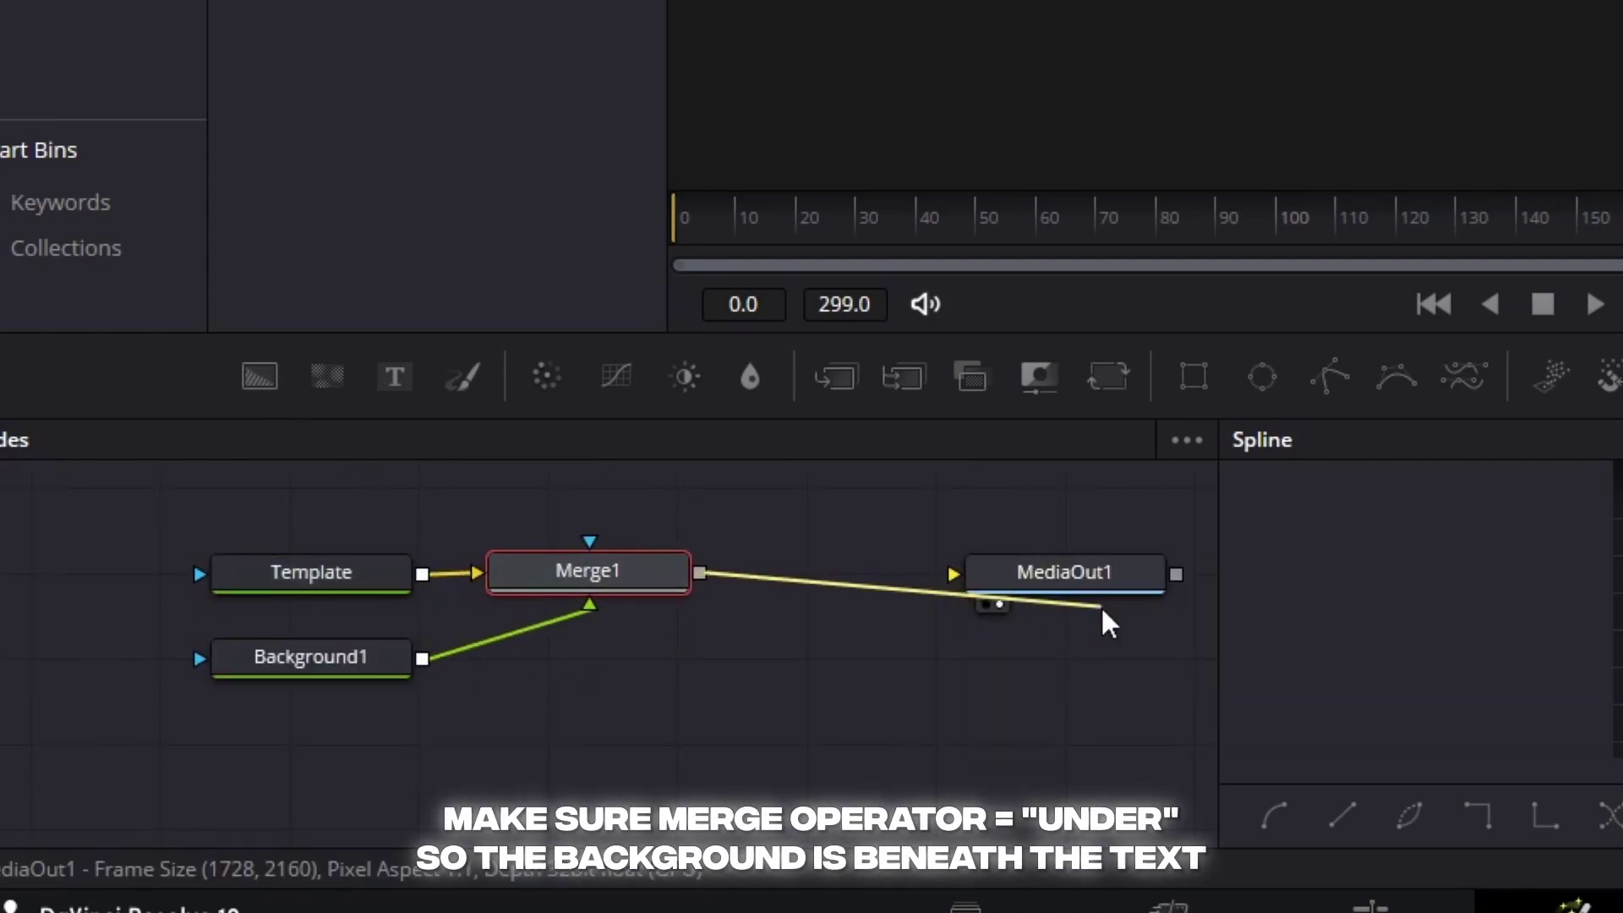
# Step: Place Background1 under the text and give it a Rectangle mask
pyautogui.click(347, 657)
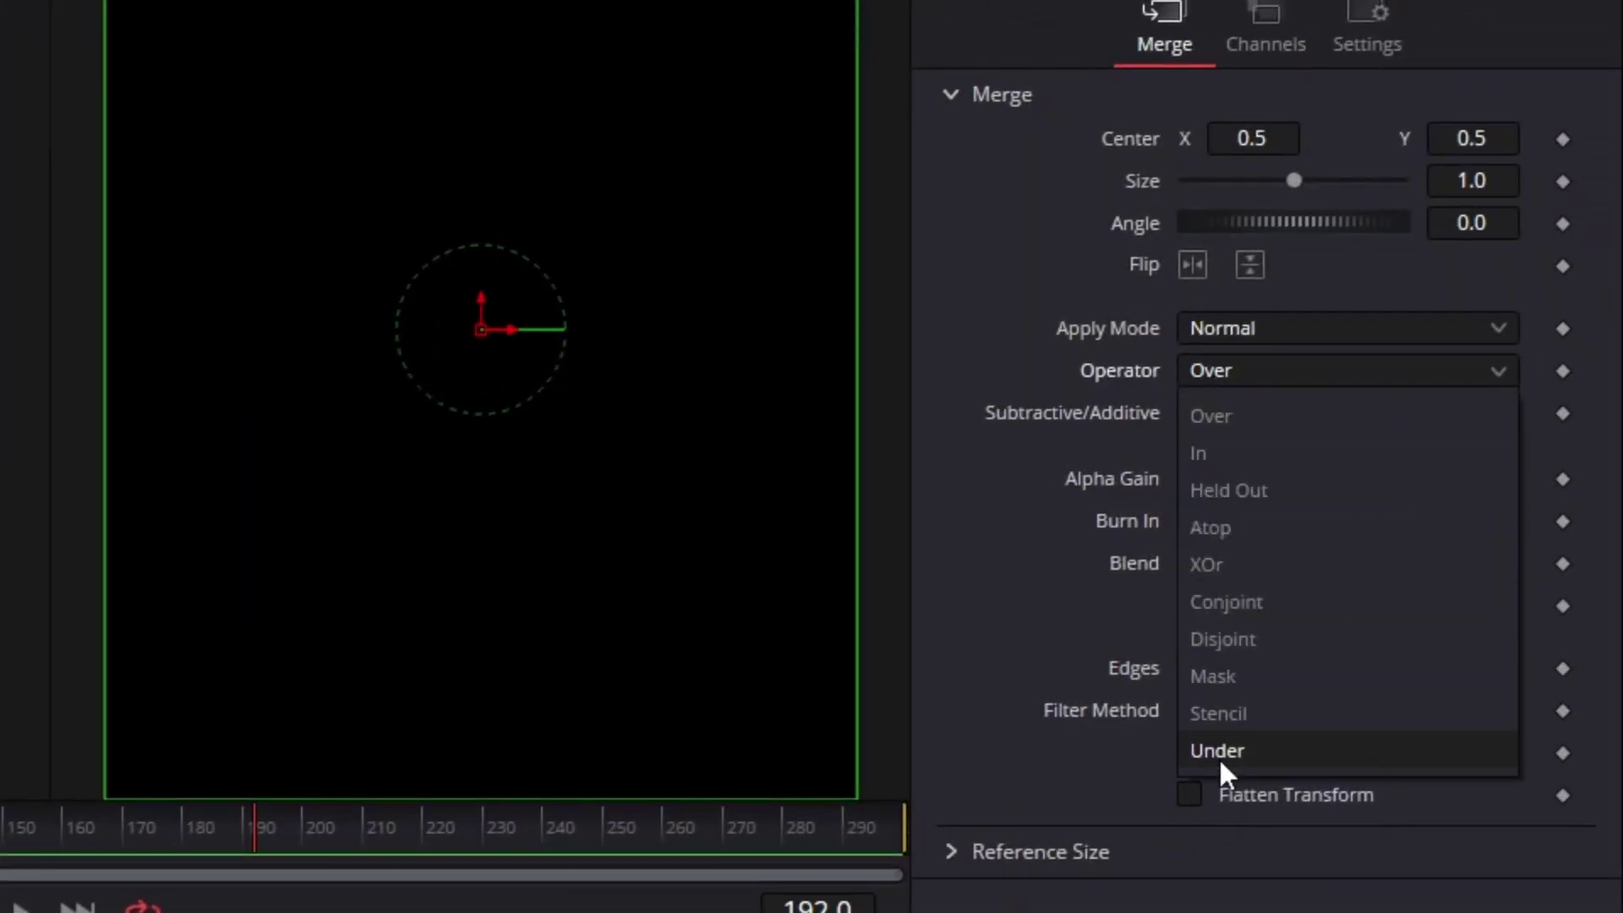
pyautogui.click(1225, 759)
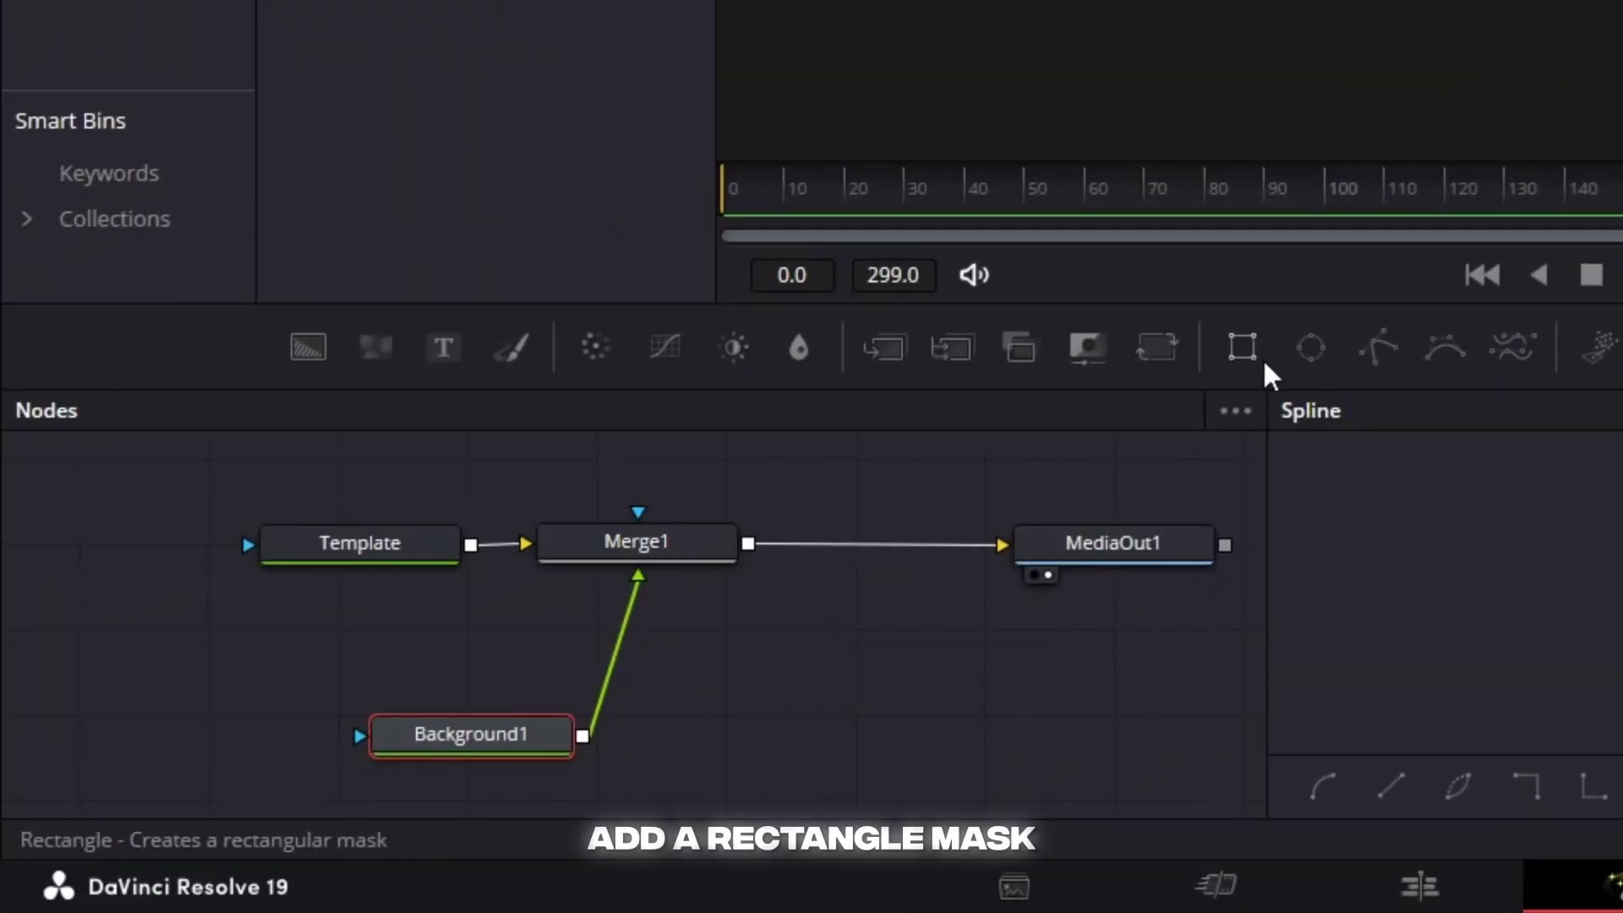
pyautogui.click(1260, 355)
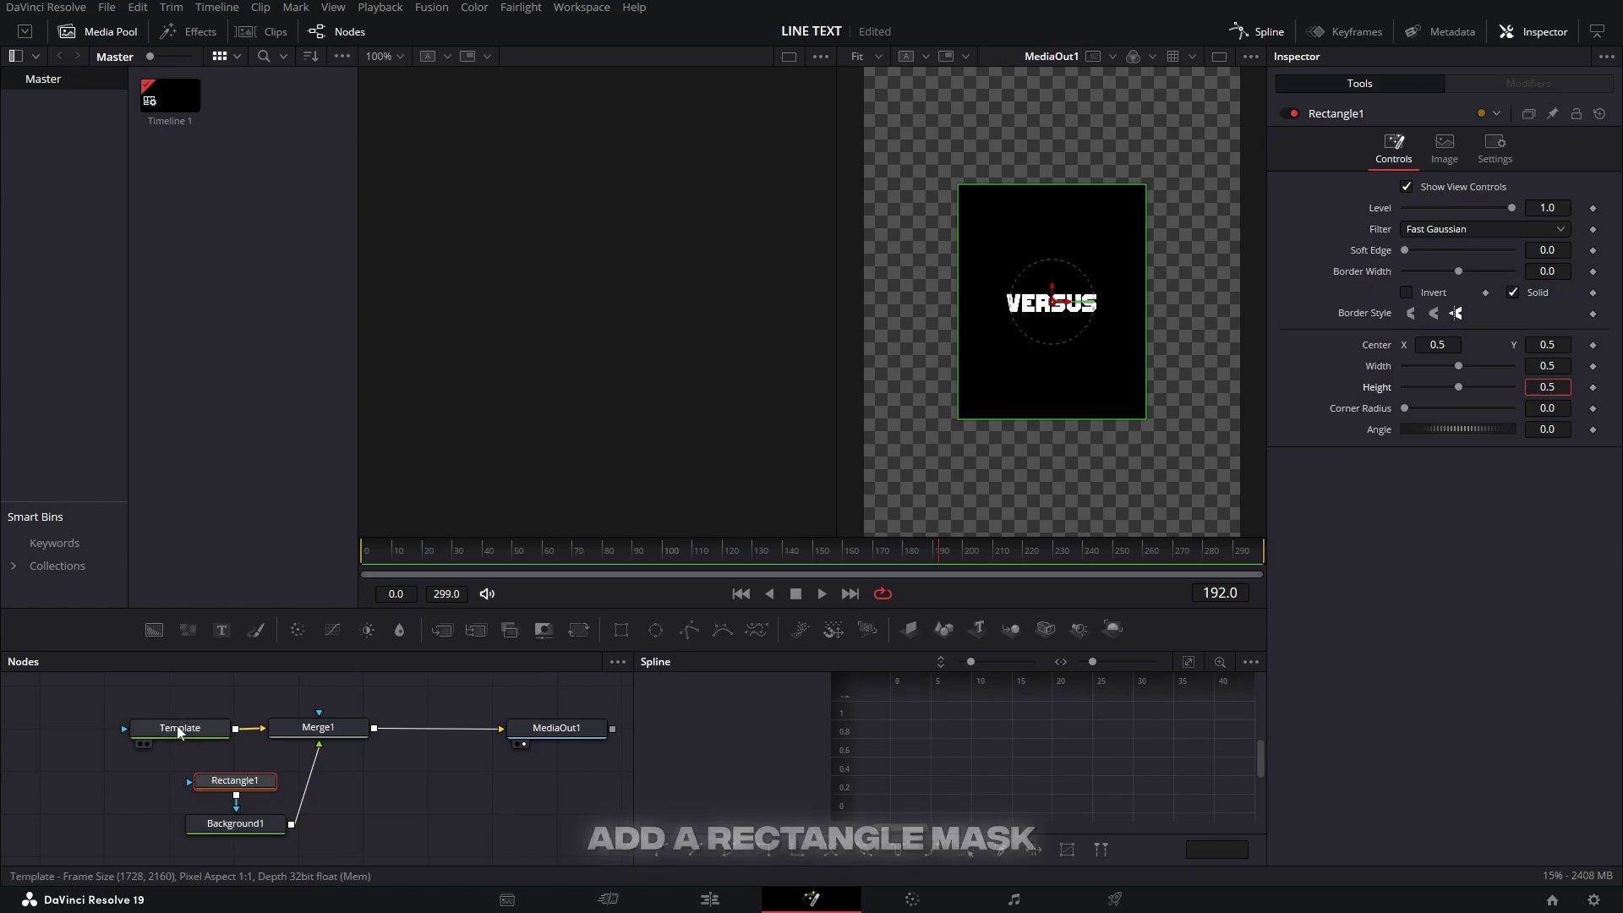
# Step: Set the VERSUS text size to 0.15
pyautogui.click(136, 728)
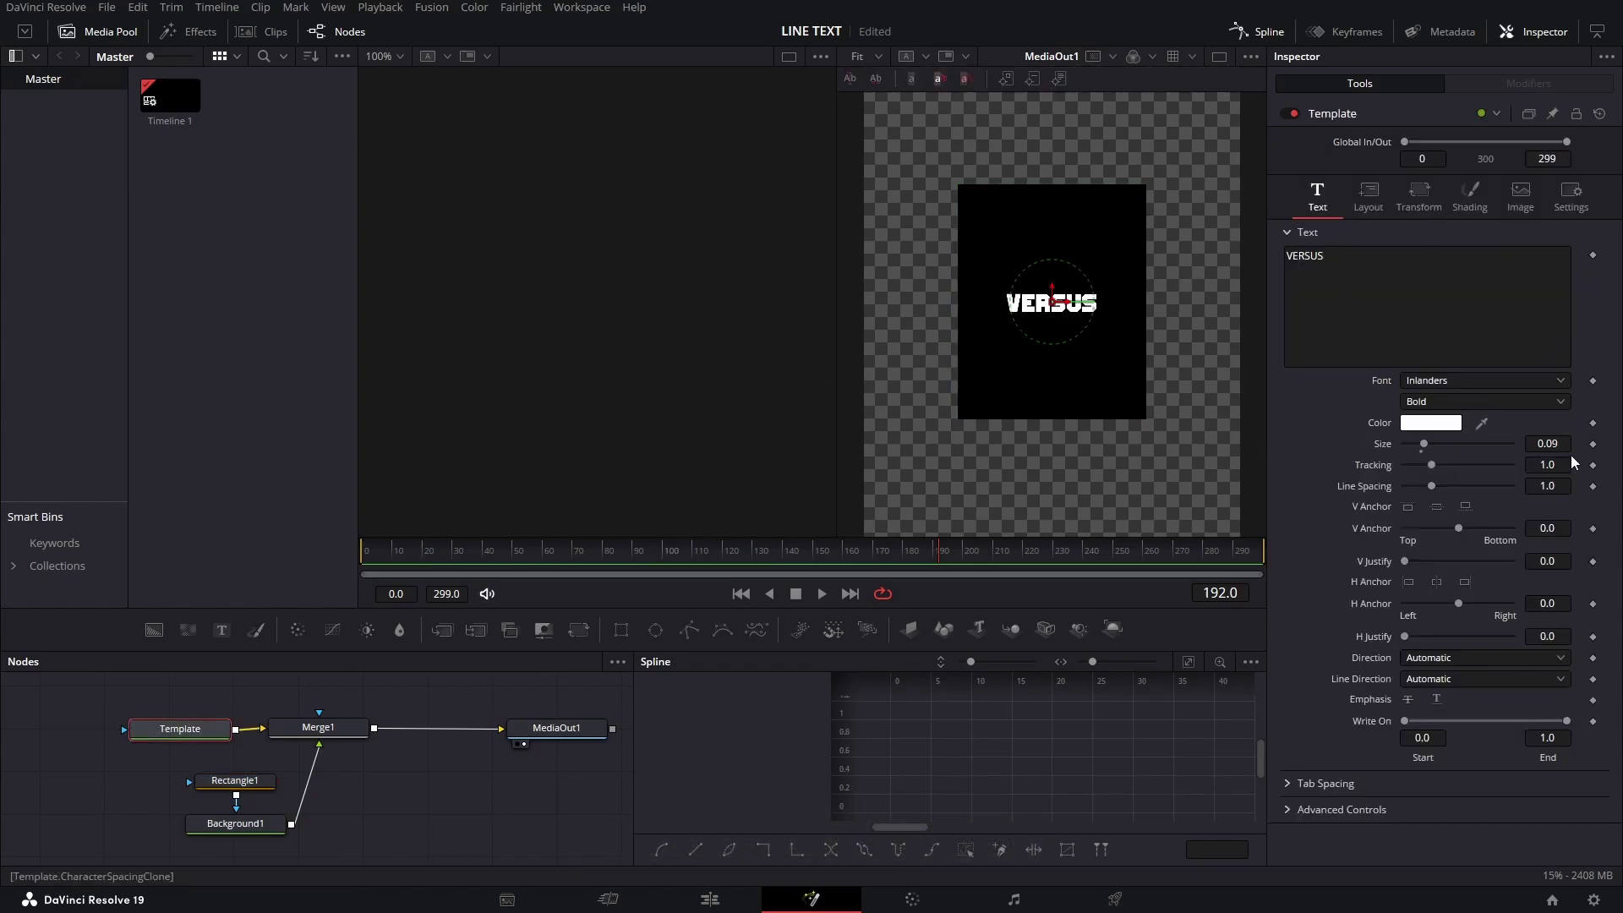
pyautogui.write('5')
pyautogui.press('Tab')
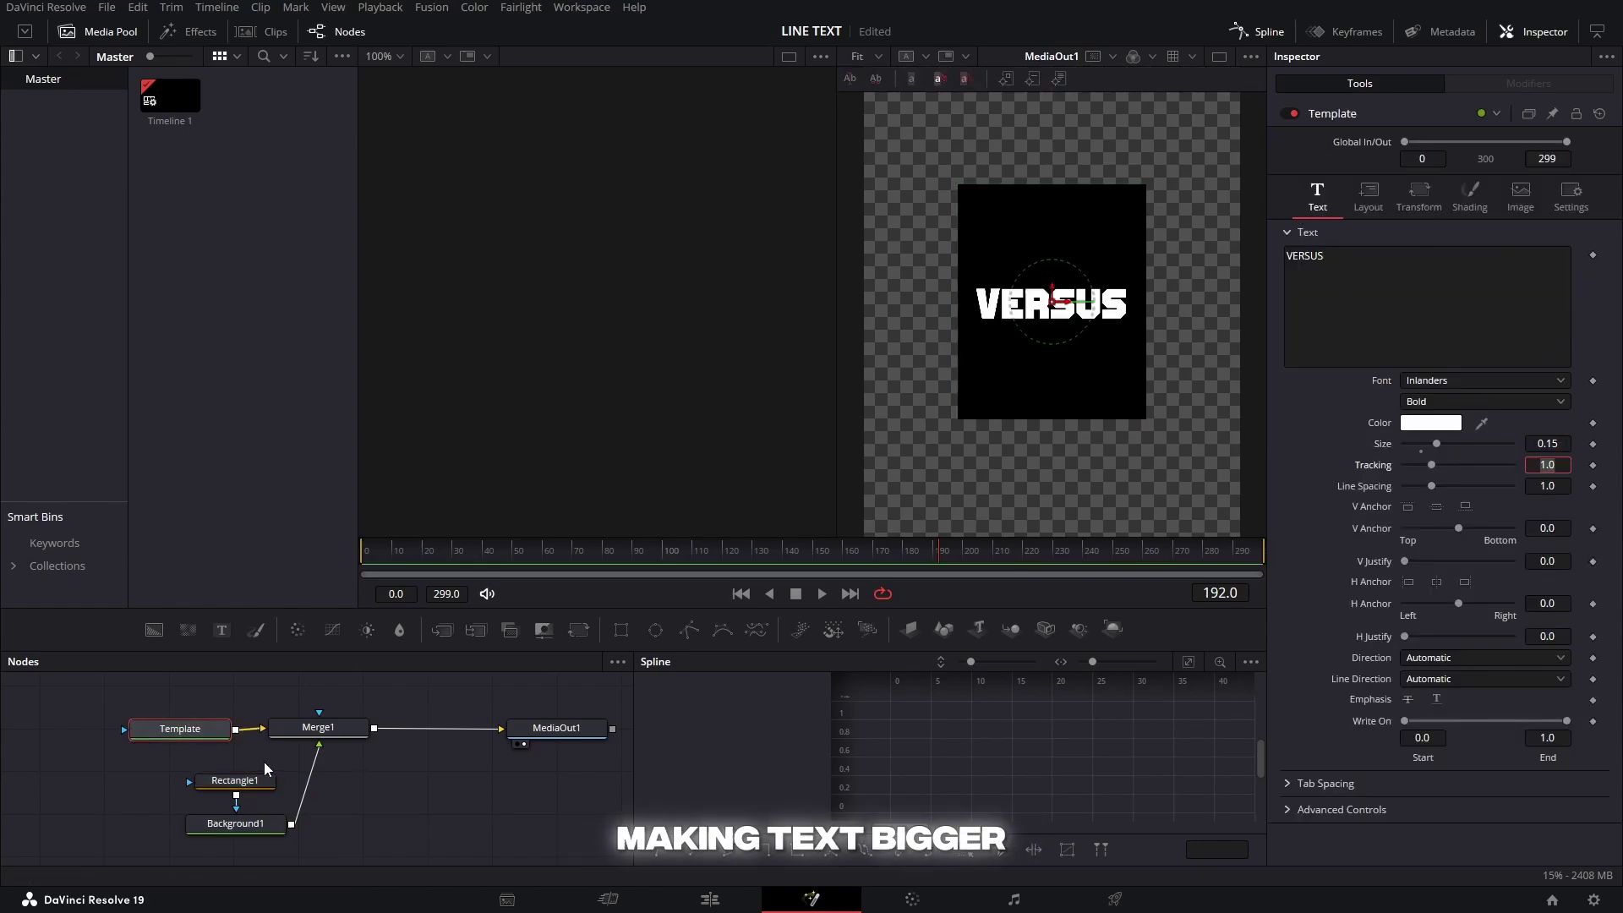
# Step: Make the Rectangle1 mask width 1.0 and height 0.03
pyautogui.click(235, 780)
pyautogui.doubleClick(1562, 365)
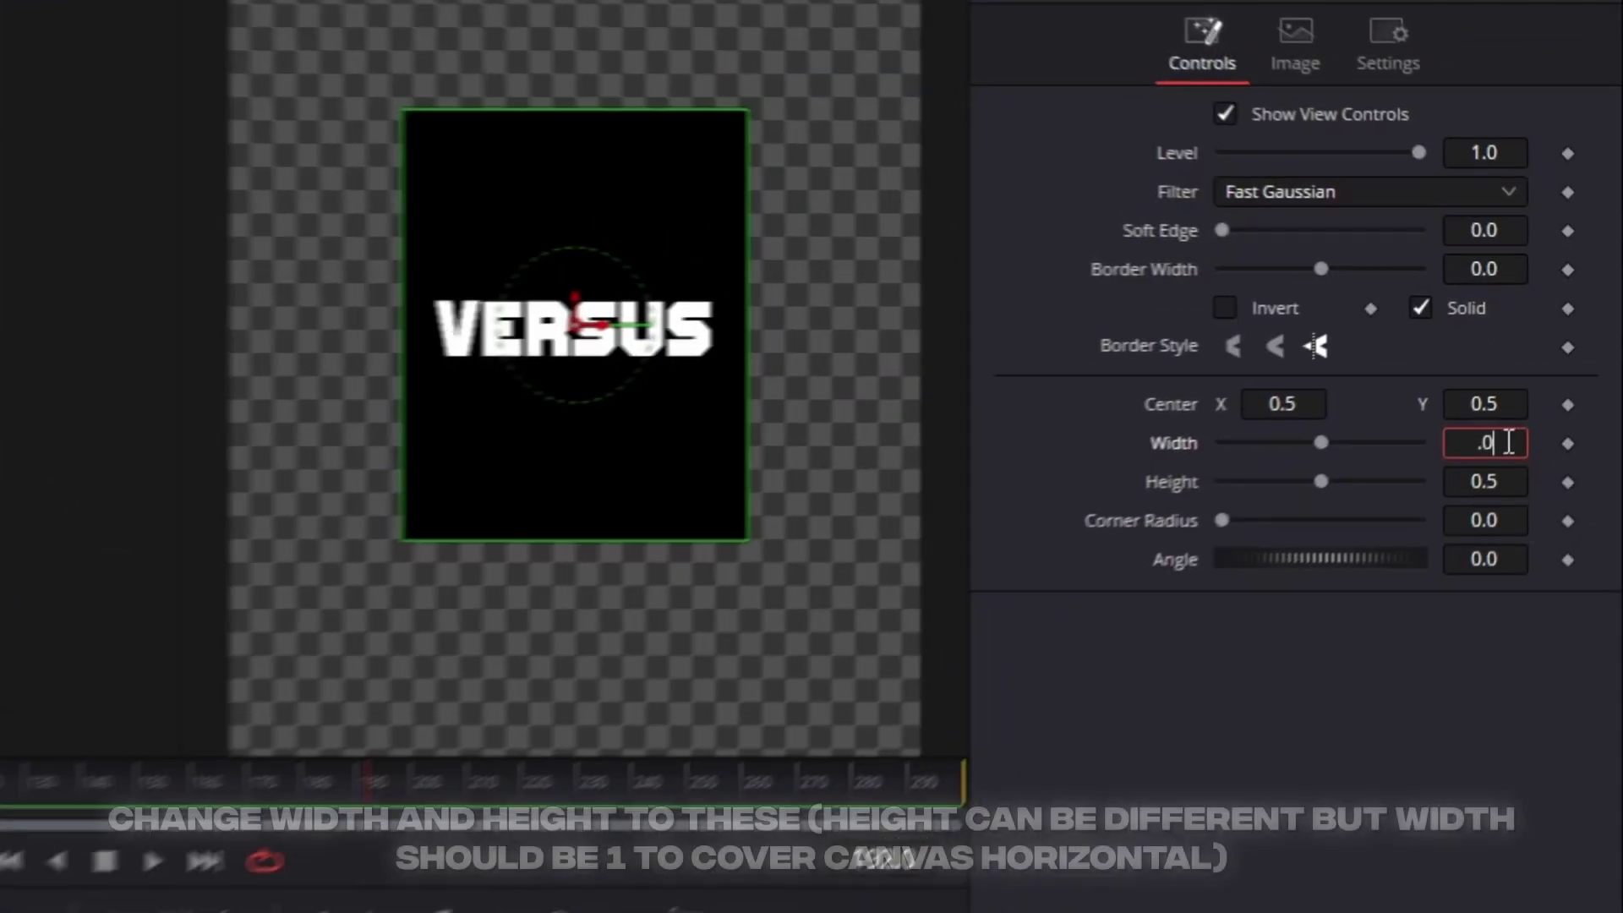
pyautogui.press('BackSpace')
pyautogui.write('1')
pyautogui.press('Tab')
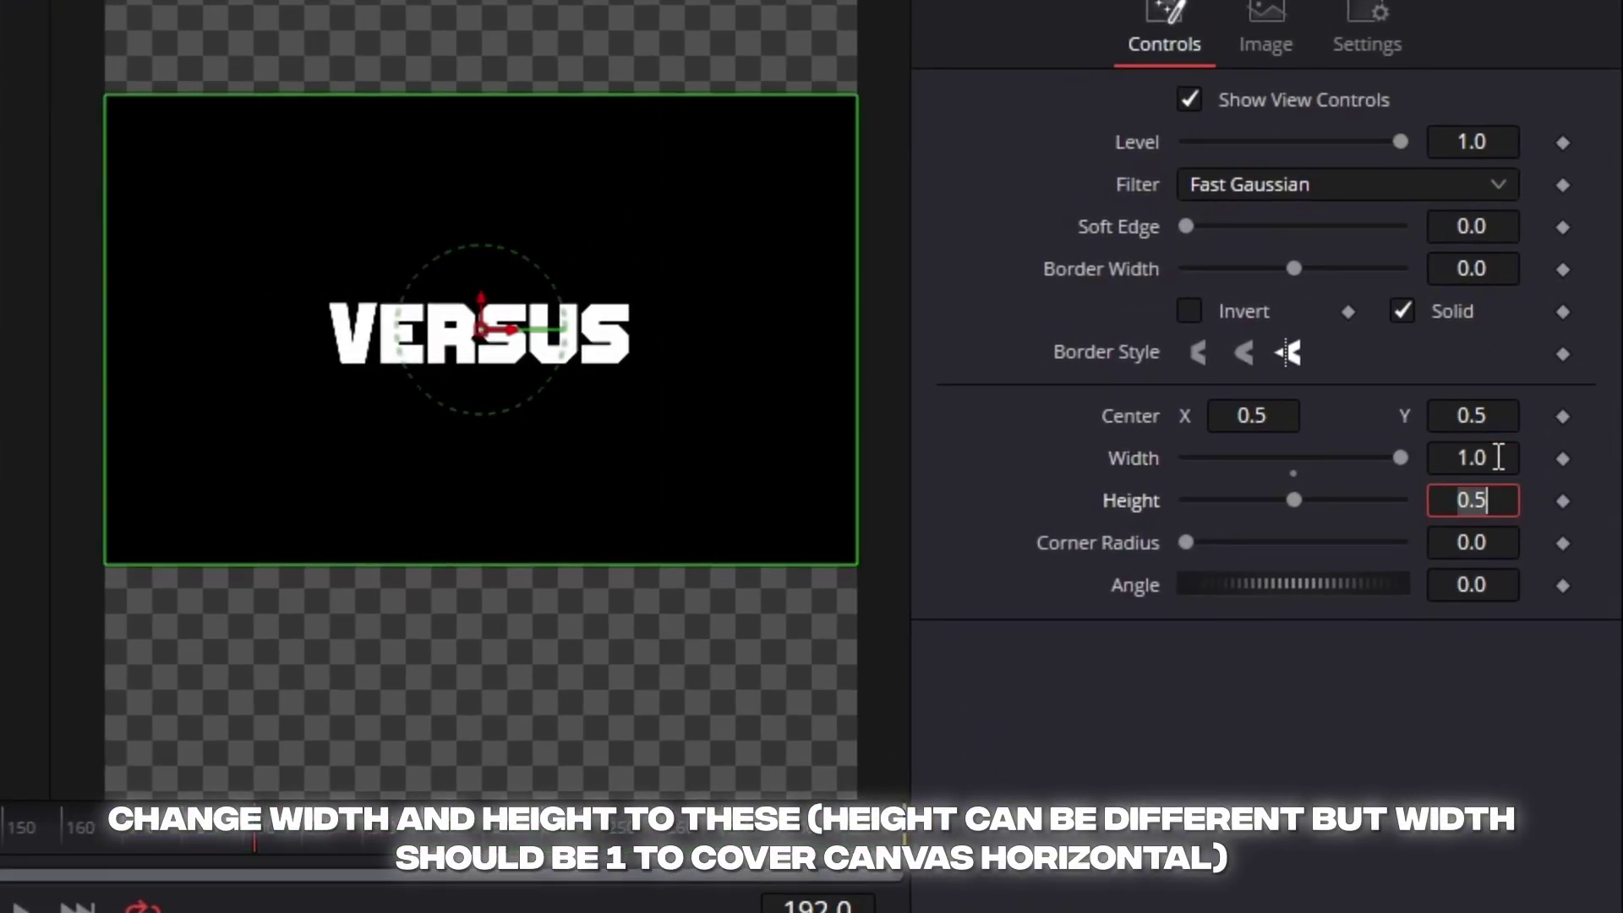
pyautogui.write('3')
pyautogui.press('Tab')
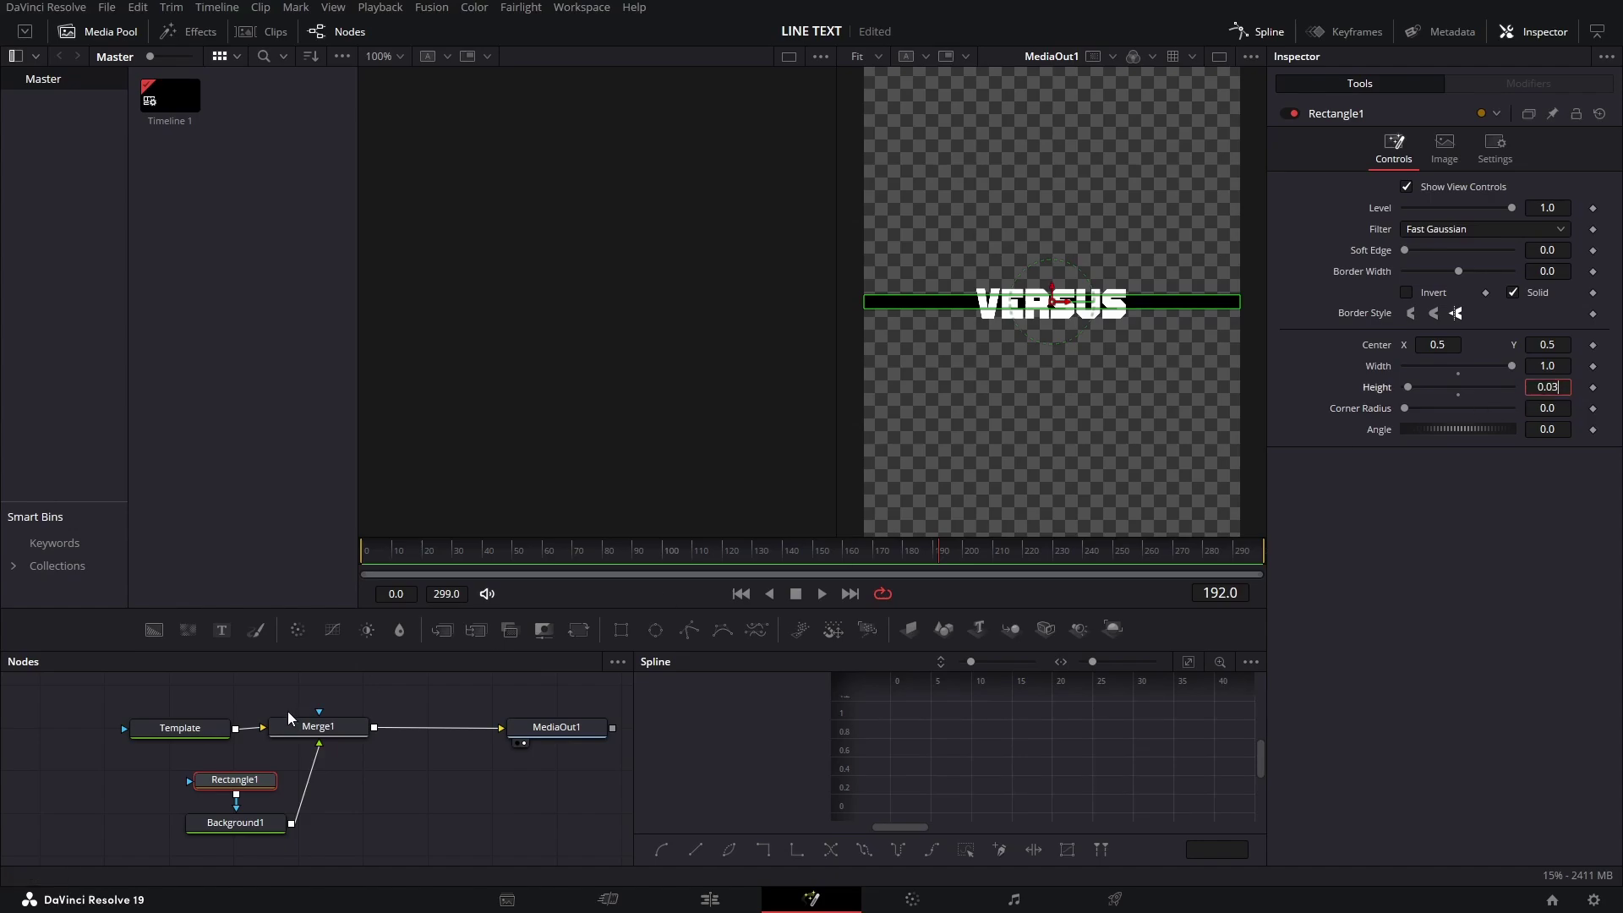
# Step: Nudge the text's layout Center Y up to centre VERSUS on the bar
pyautogui.click(194, 728)
pyautogui.click(1366, 196)
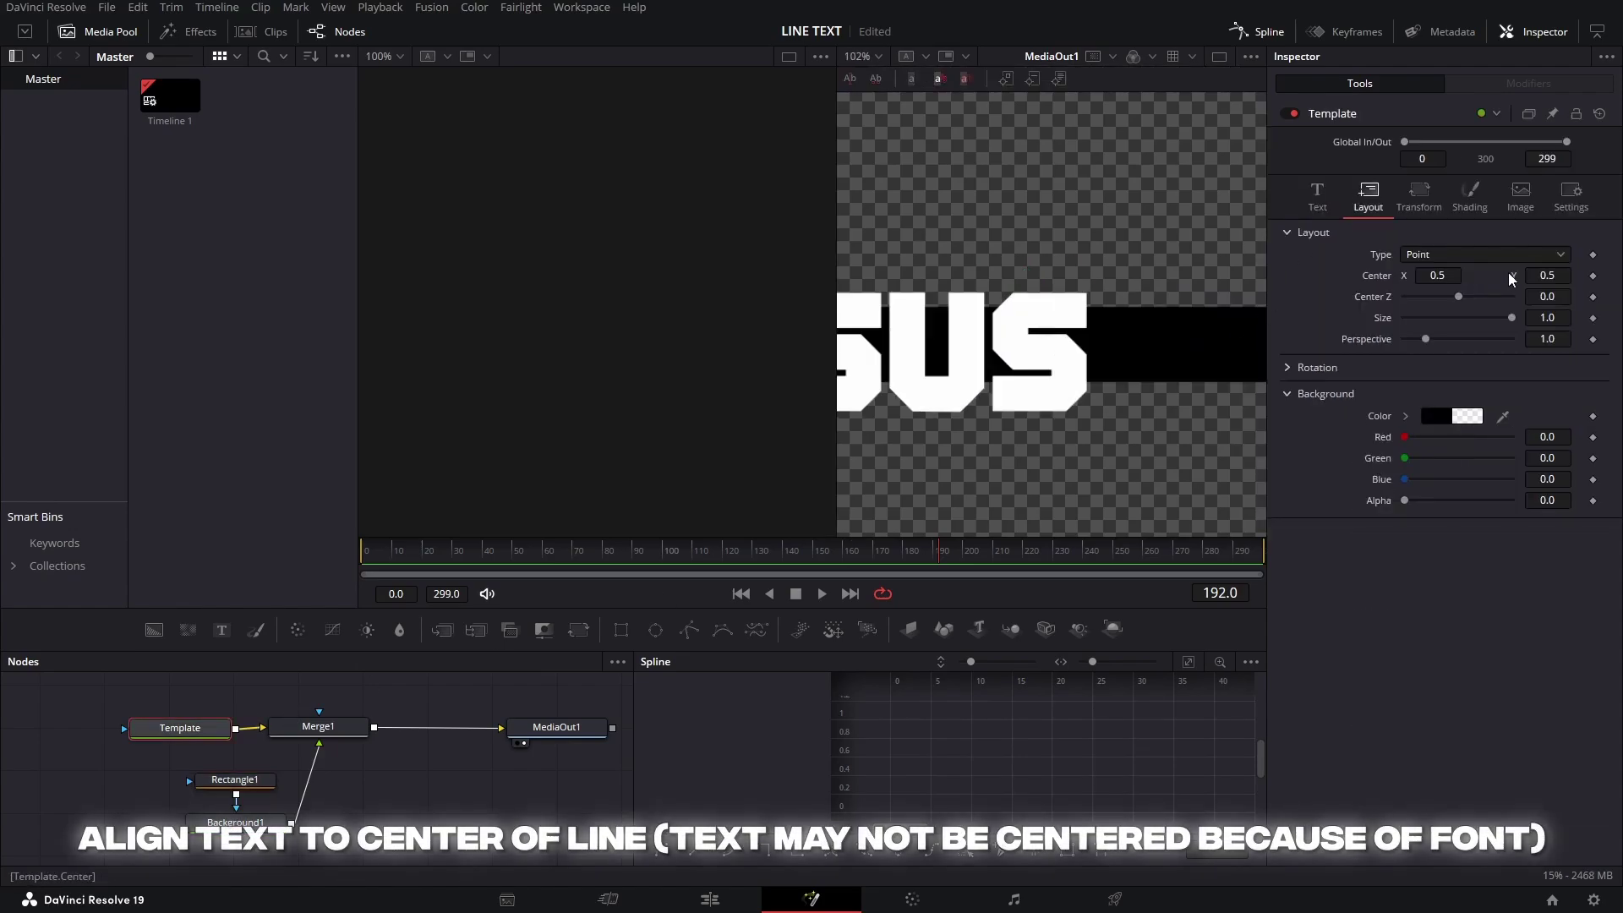
pyautogui.press('Up')
pyautogui.press('Up')
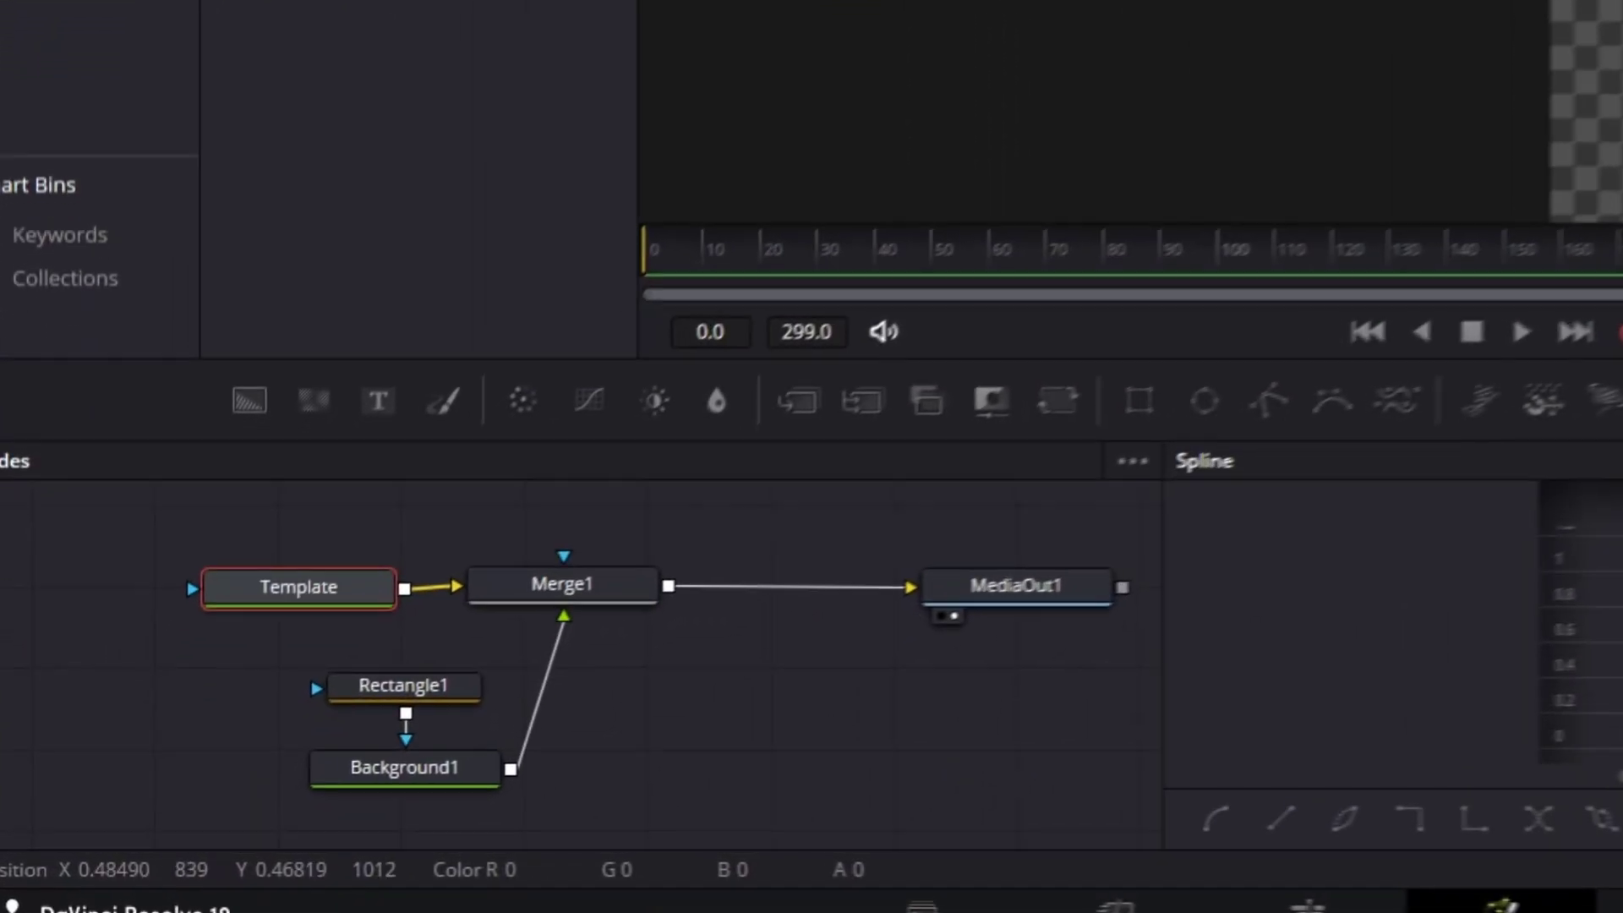
# Step: Rearrange the nodes and add a Merge2 node fed by Background1
pyautogui.click(423, 757)
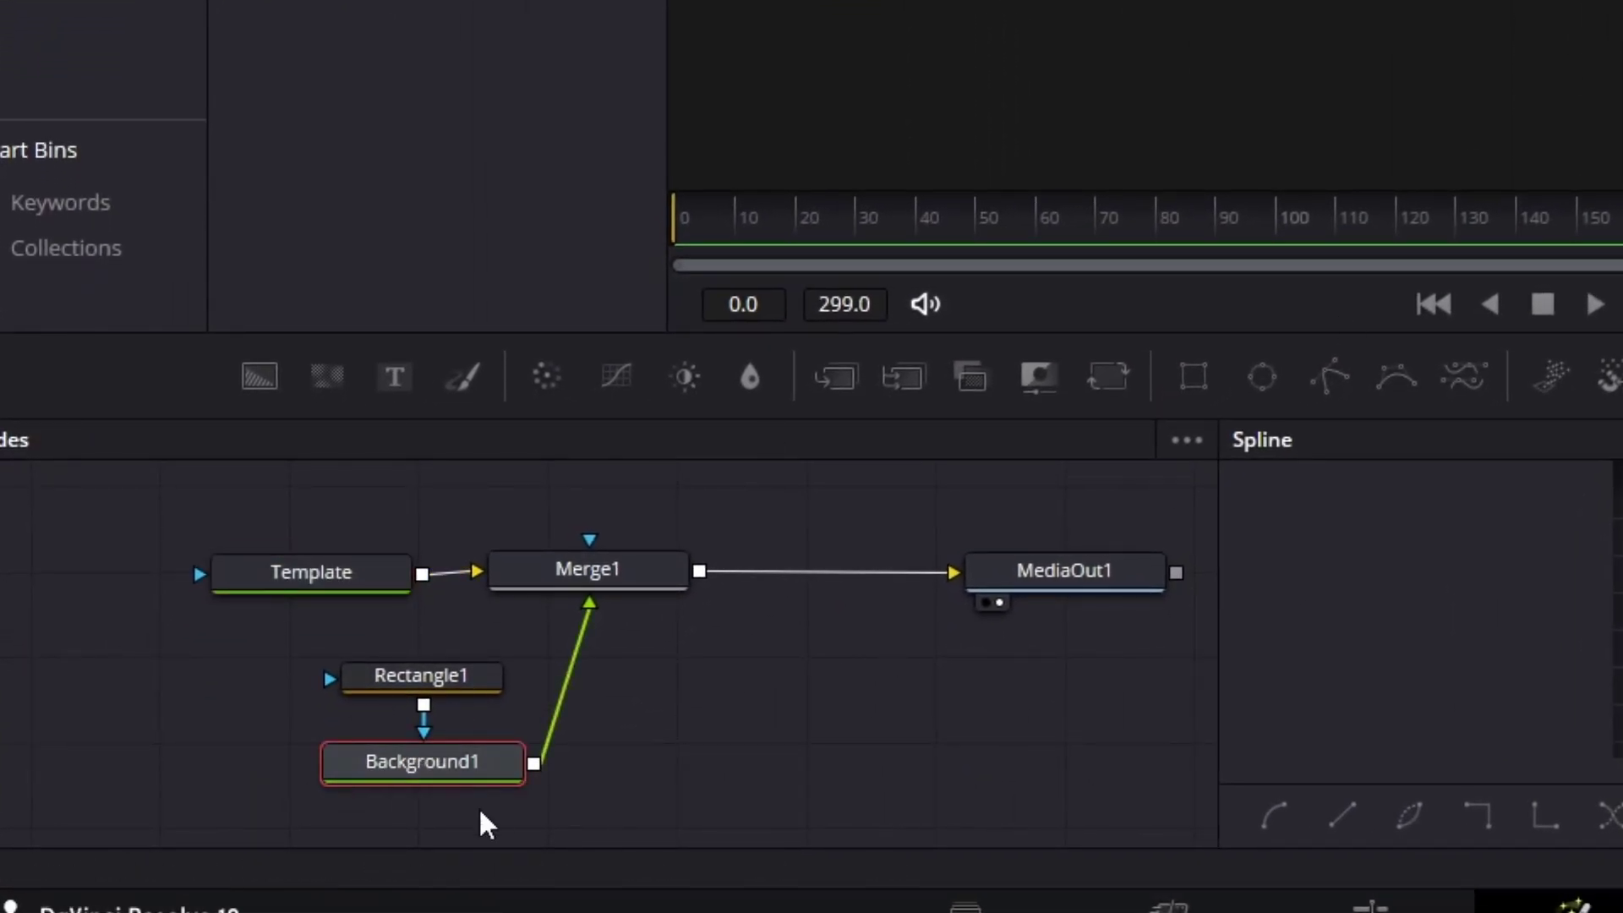
pyautogui.moveTo(421, 676); pyautogui.dragTo(227, 676)
pyautogui.moveTo(444, 774); pyautogui.dragTo(433, 762)
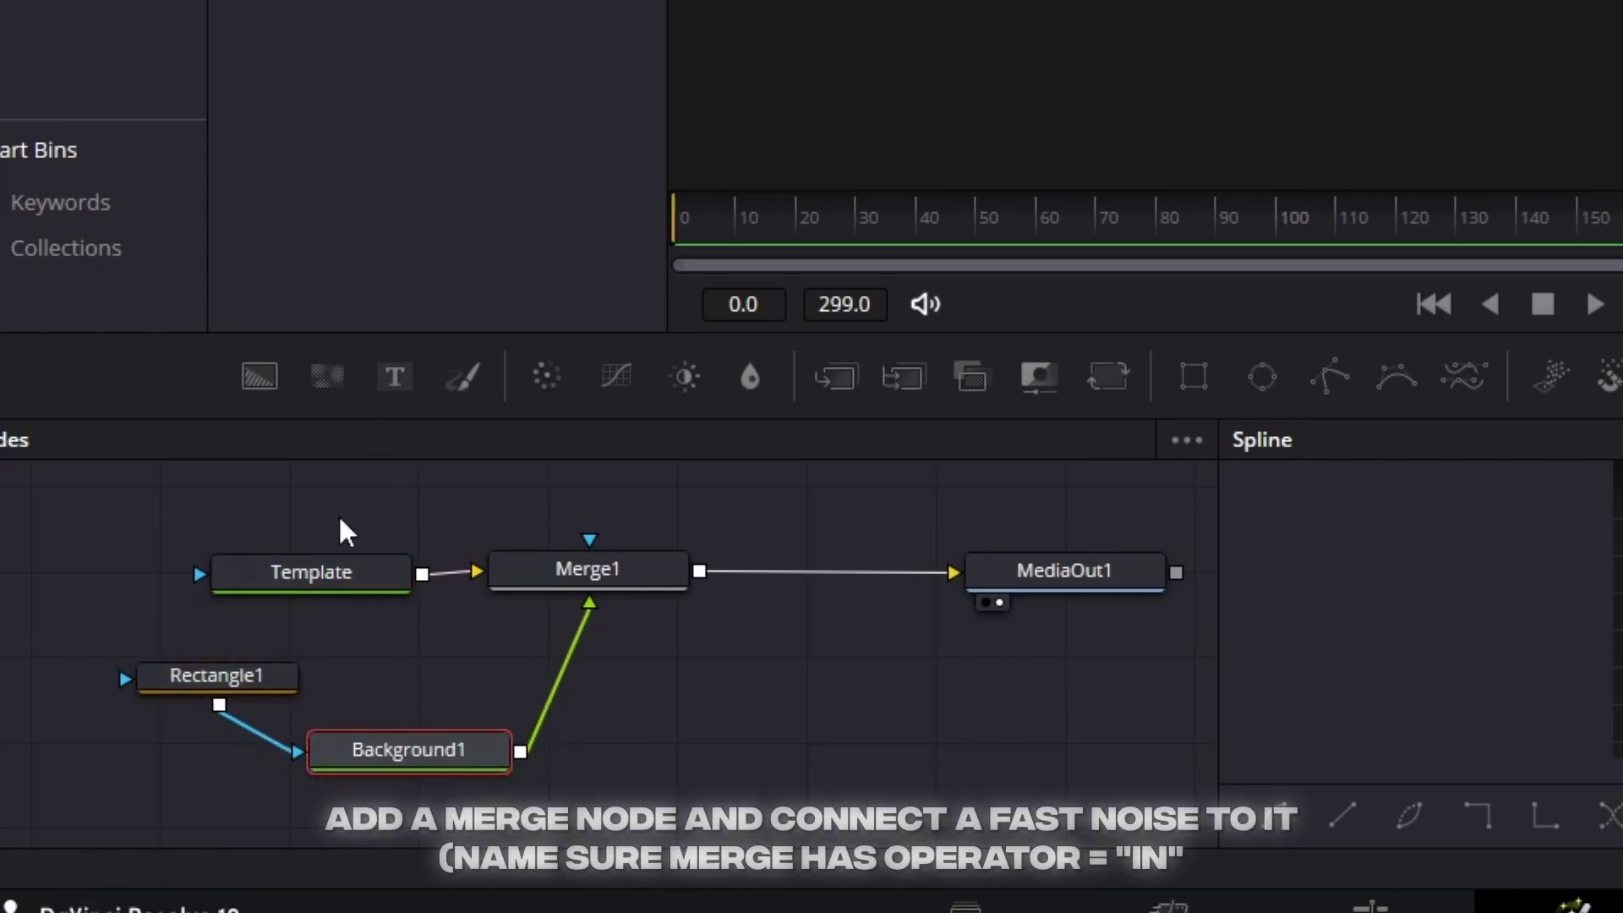
pyautogui.scroll(-1, 448, 592)
pyautogui.click(841, 381)
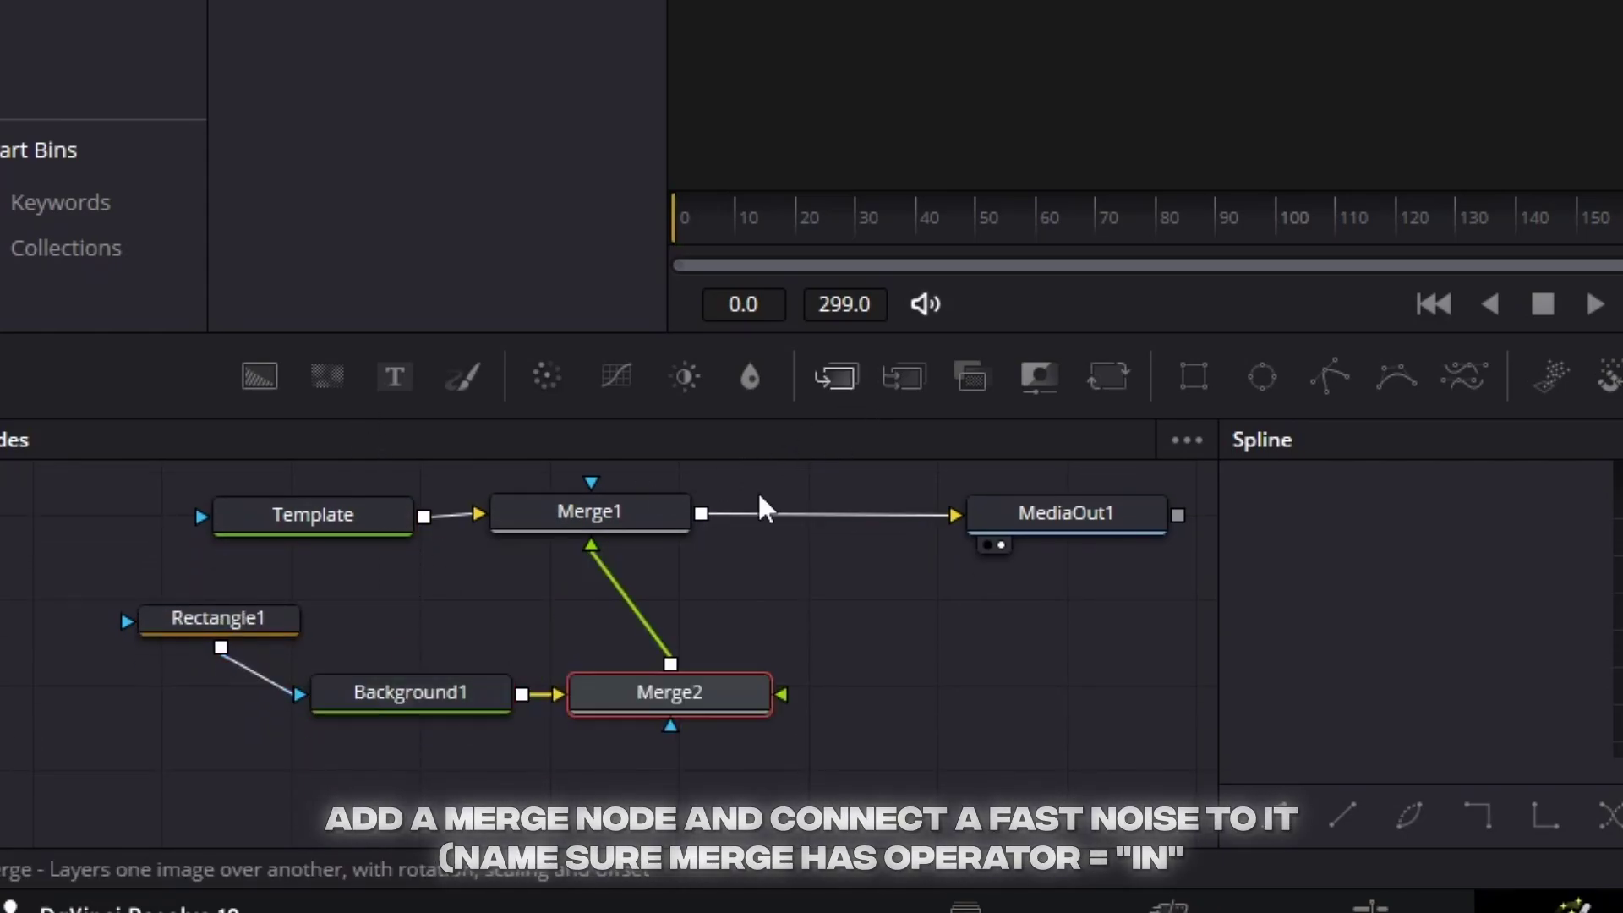
# Step: Add a FastNoise node feeding Merge2
pyautogui.scroll(-1, 525, 732)
pyautogui.click(525, 732)
pyautogui.click(338, 390)
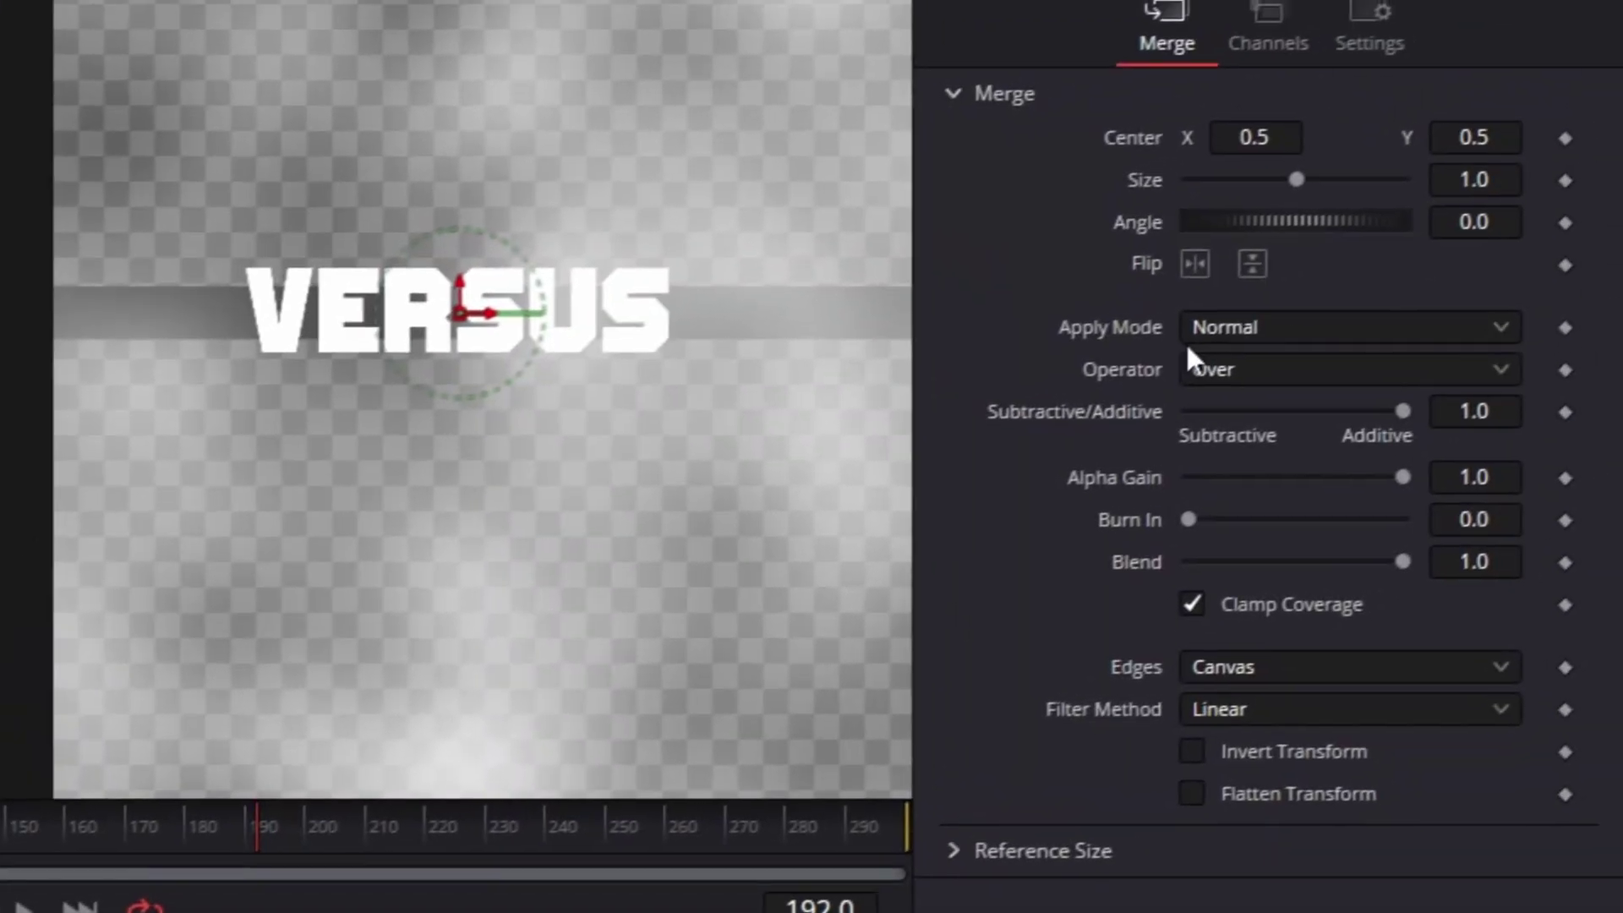
pyautogui.click(1190, 365)
# Step: Set Merge2 to In and give the noise unlinked scale, Y Scale 20 and Contrast 5.0
pyautogui.click(1201, 450)
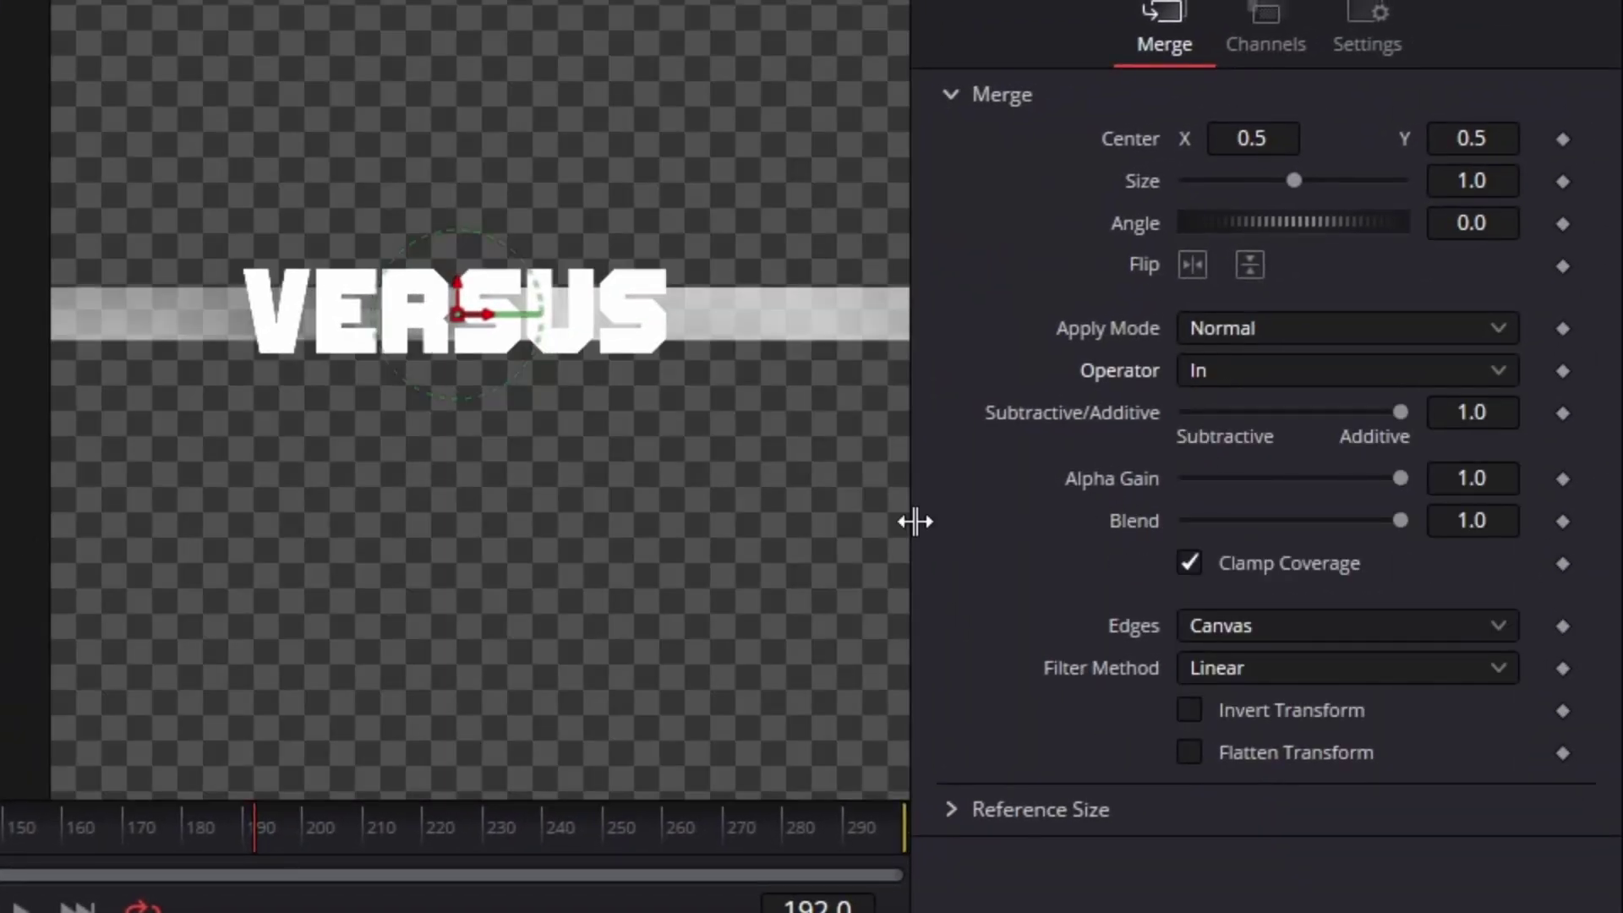
pyautogui.click(1258, 408)
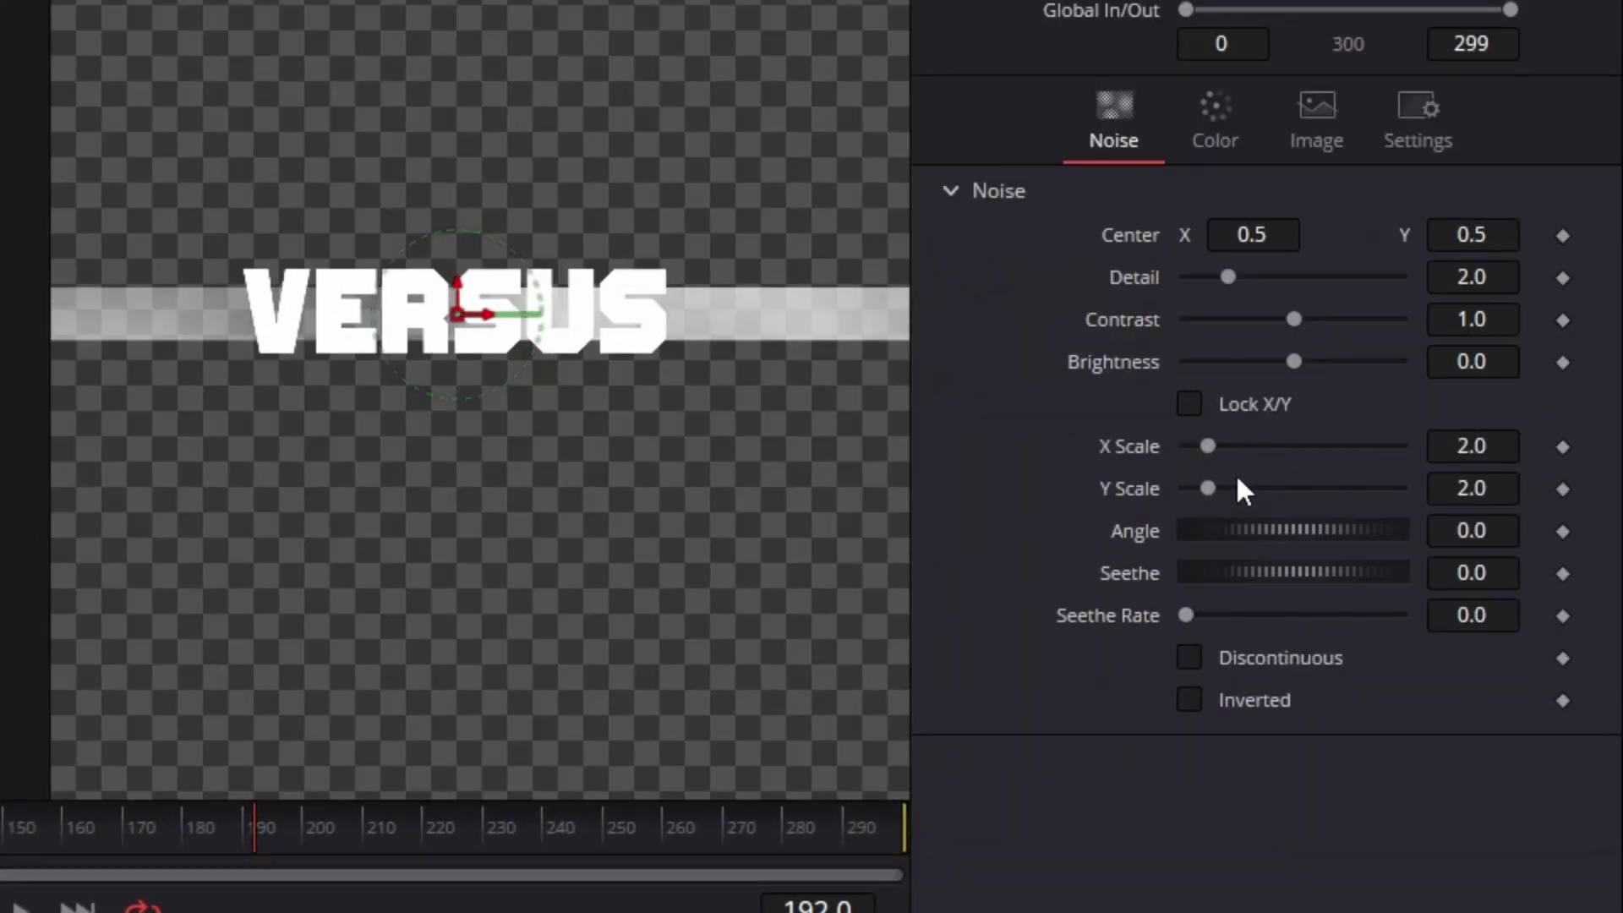
pyautogui.moveTo(1209, 489); pyautogui.dragTo(1401, 488)
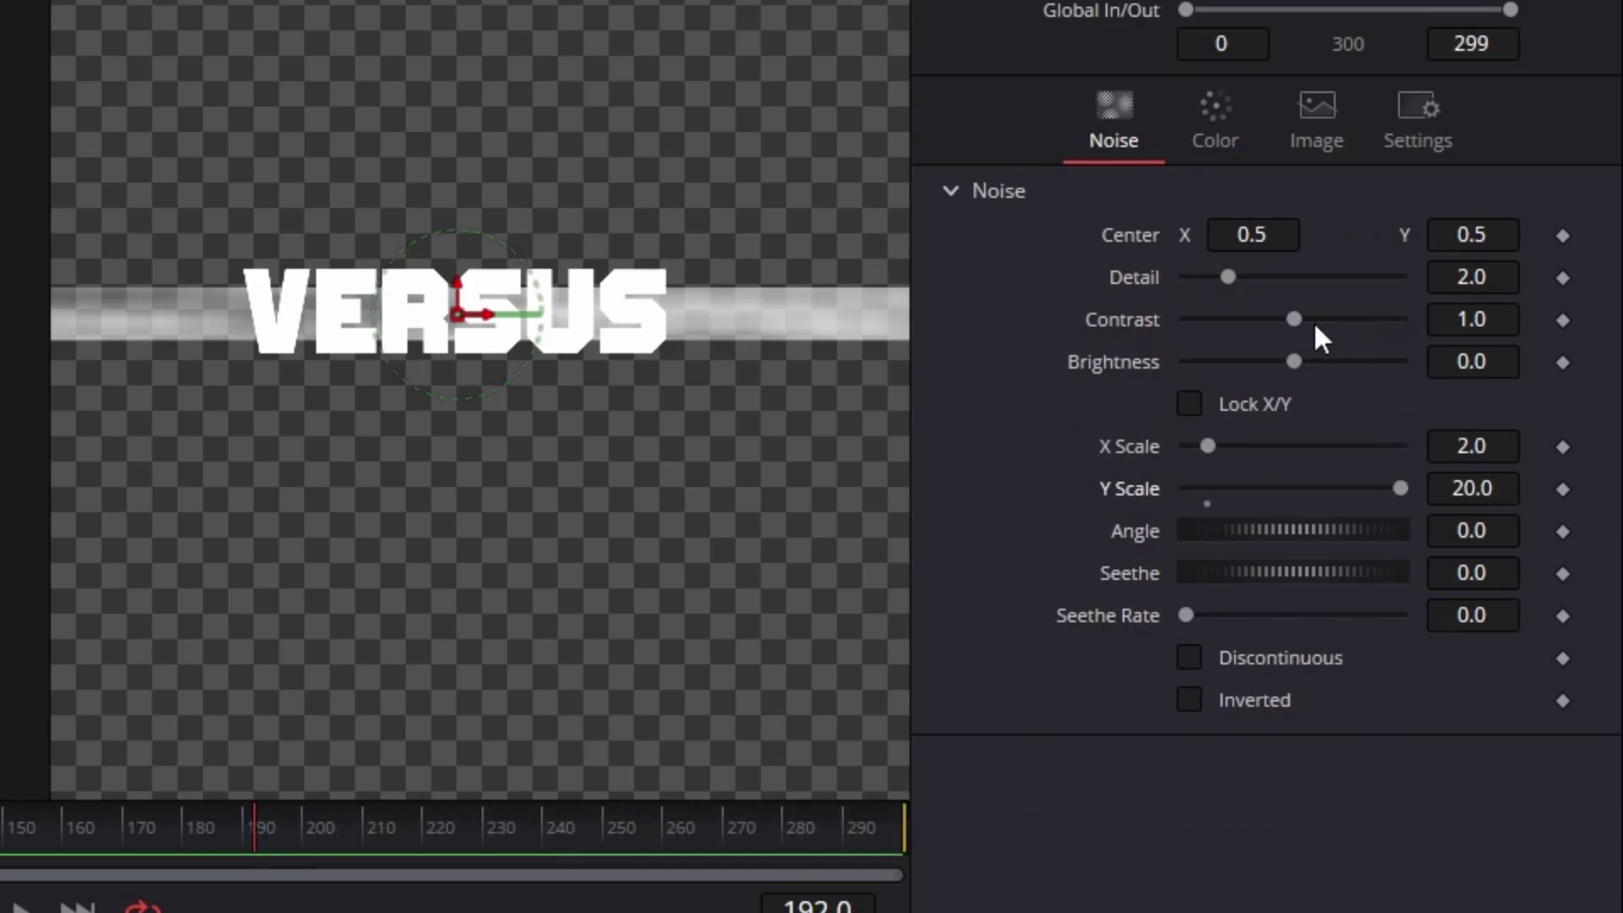
pyautogui.moveTo(1308, 322); pyautogui.dragTo(1496, 326)
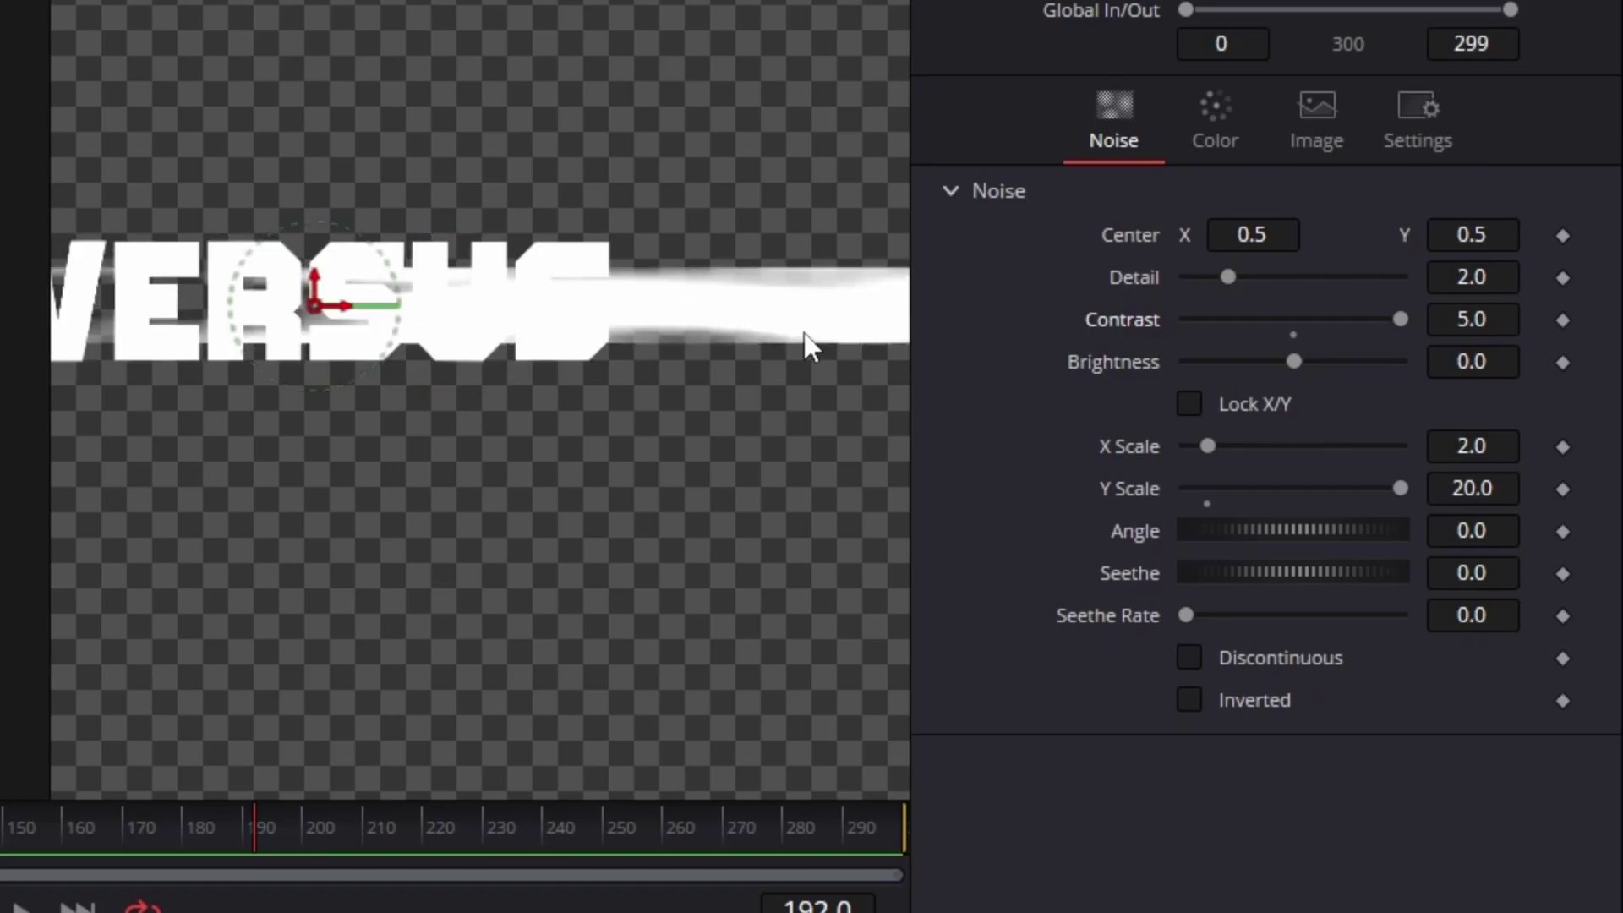
pyautogui.scroll(4, 804, 332)
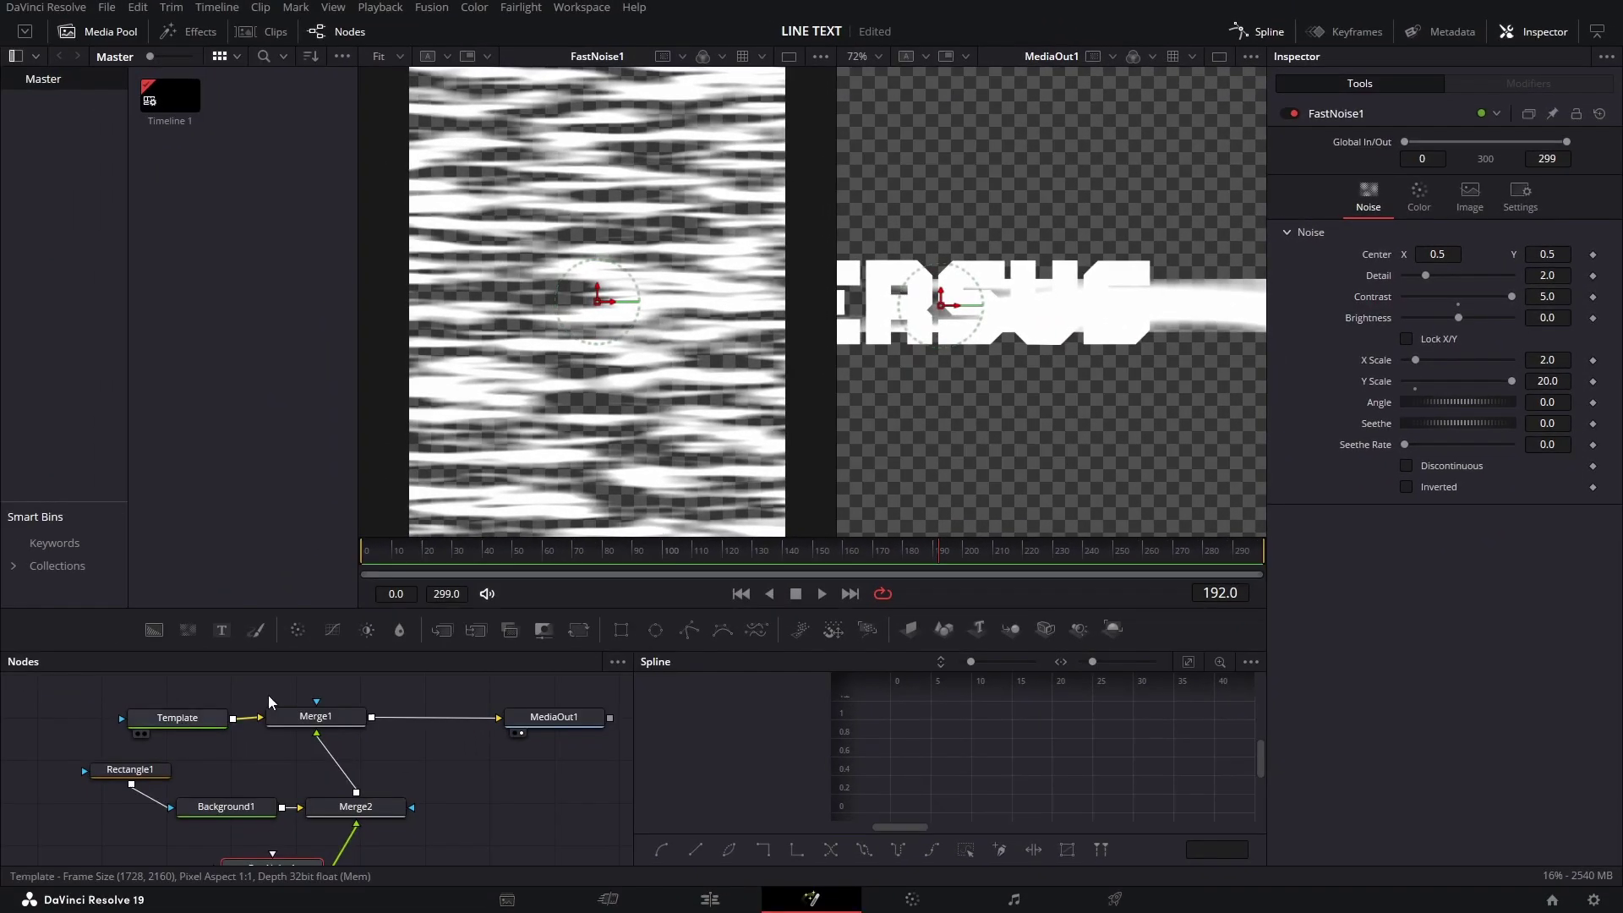
# Step: Colour the VERSUS text cyan
pyautogui.click(178, 717)
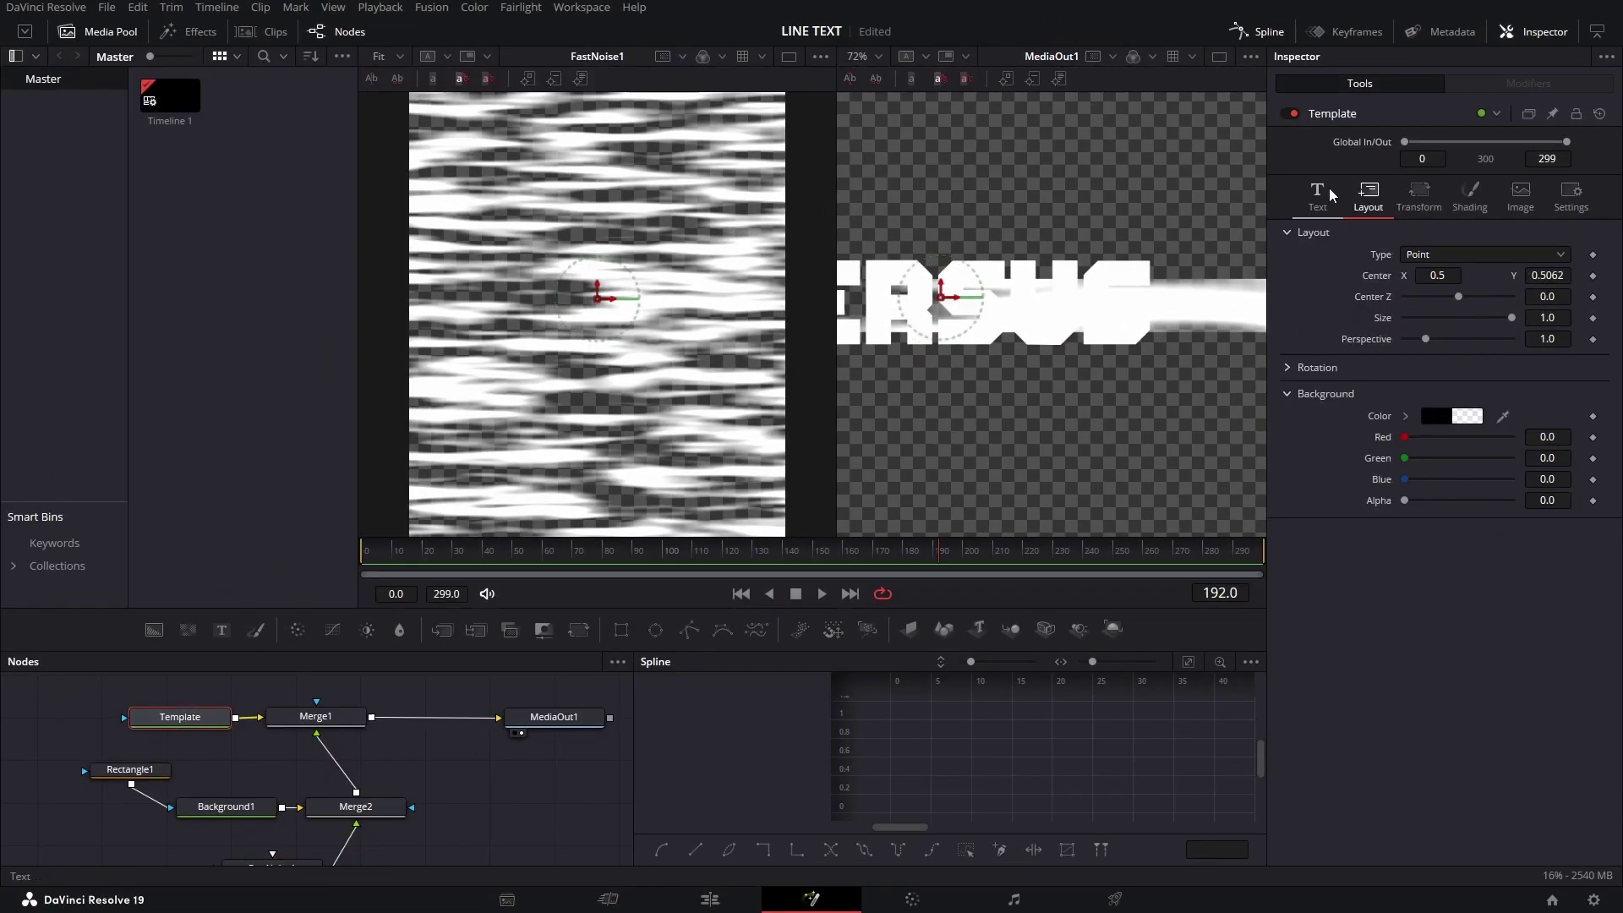
pyautogui.click(1431, 423)
pyautogui.moveTo(908, 333); pyautogui.dragTo(891, 289)
pyautogui.click(980, 605)
pyautogui.scroll(-2, 404, 769)
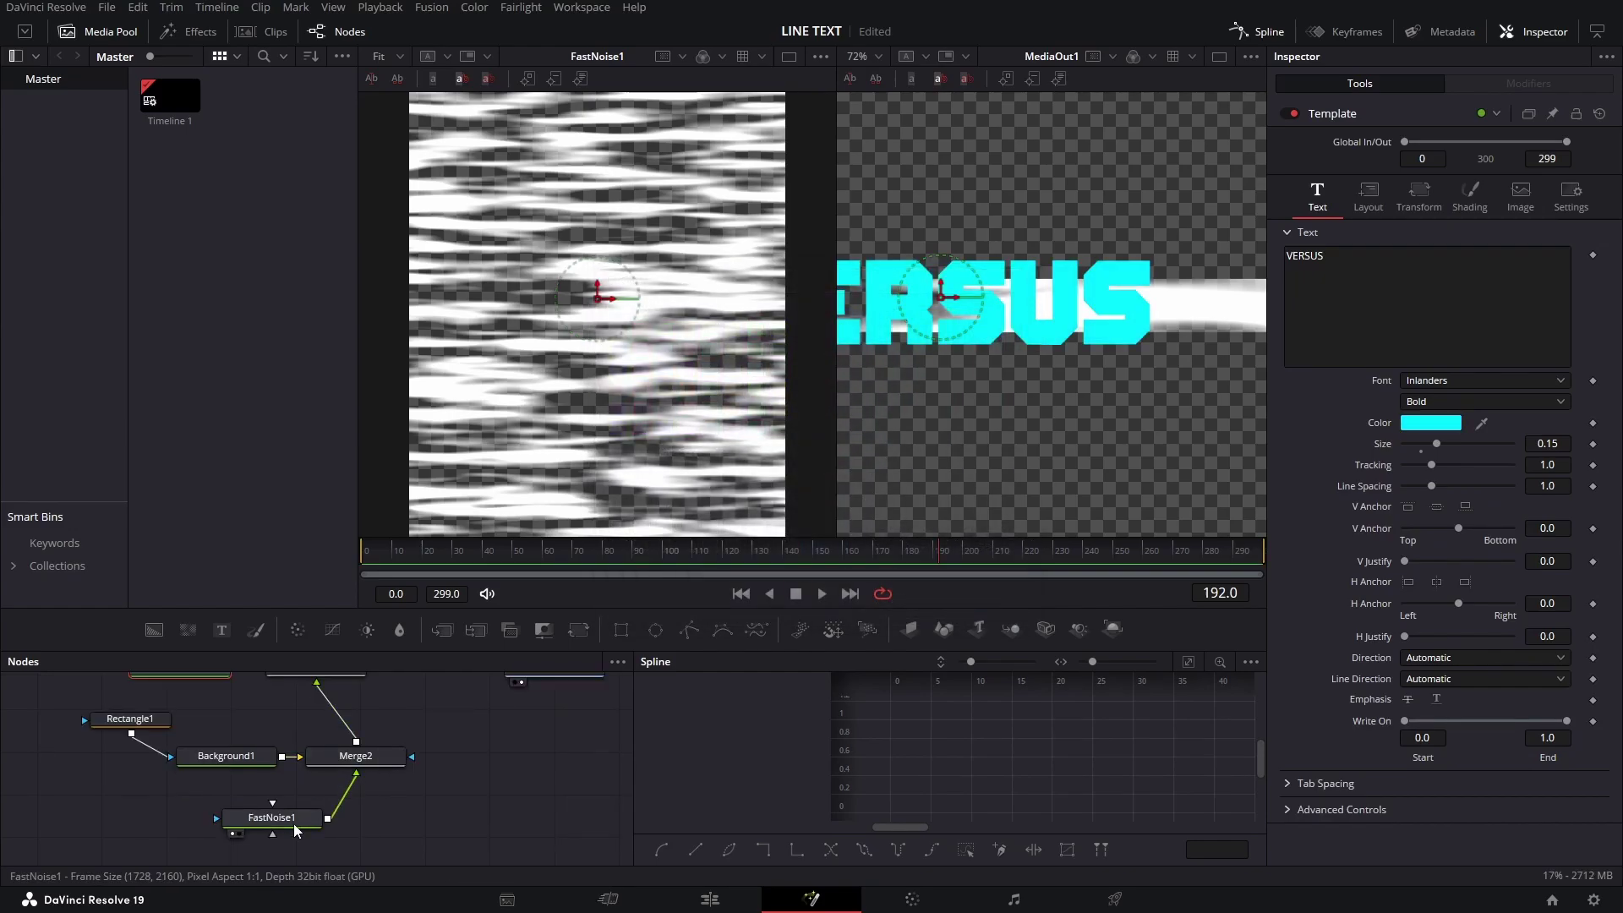
pyautogui.click(272, 817)
pyautogui.scroll(2, 1159, 287)
# Step: Colour the FastNoise with a gradient running from blue to cyan
pyautogui.click(1420, 196)
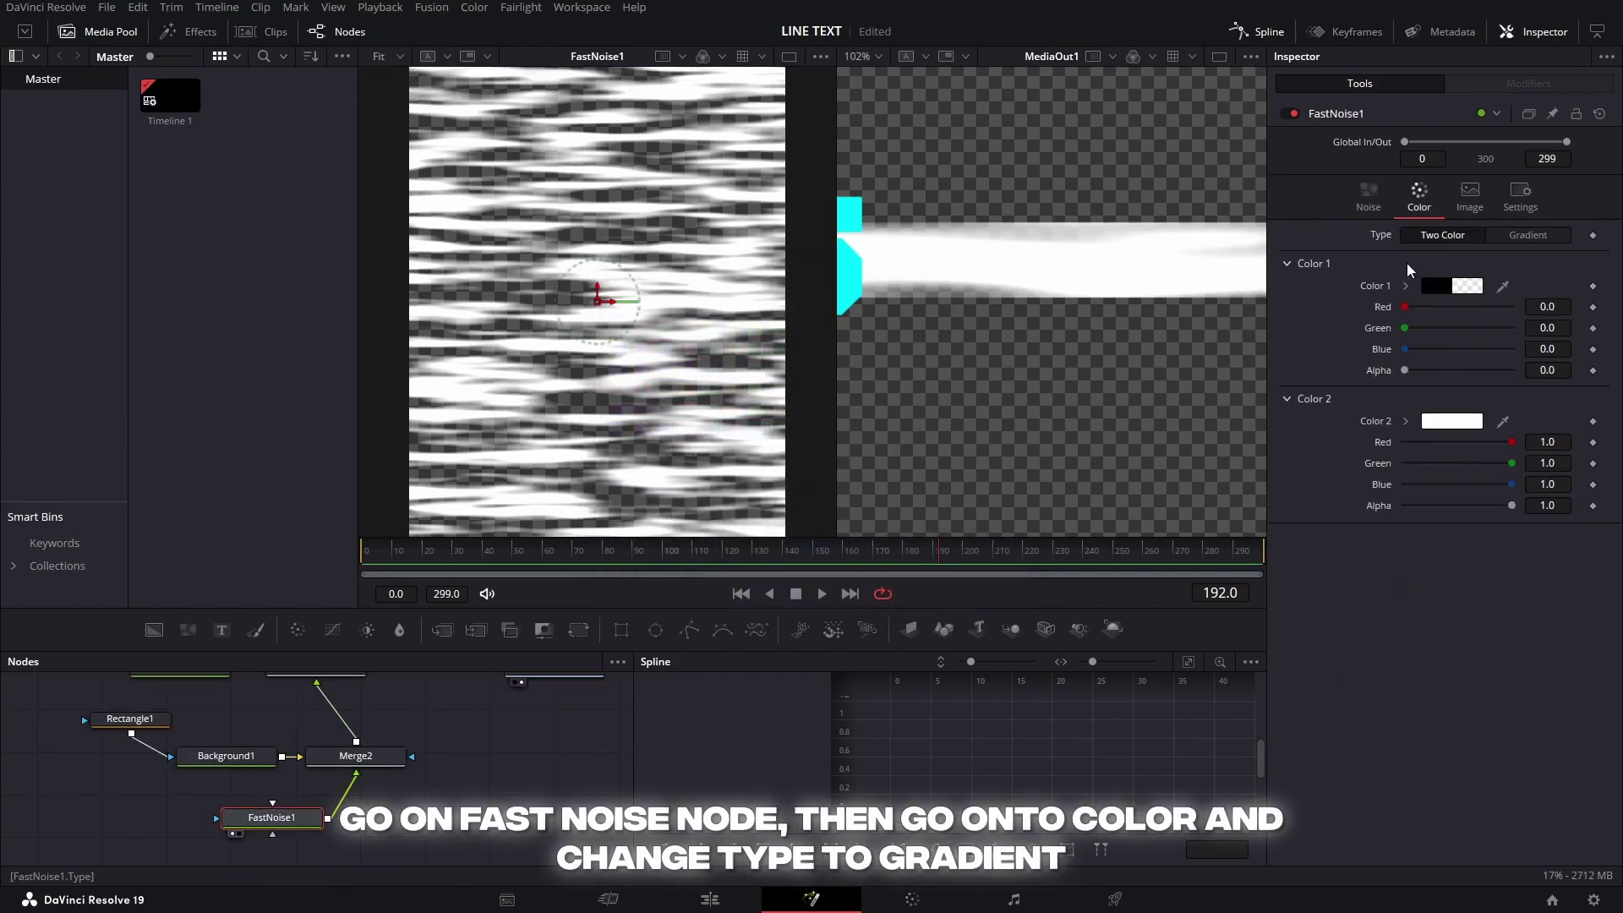
pyautogui.click(1513, 236)
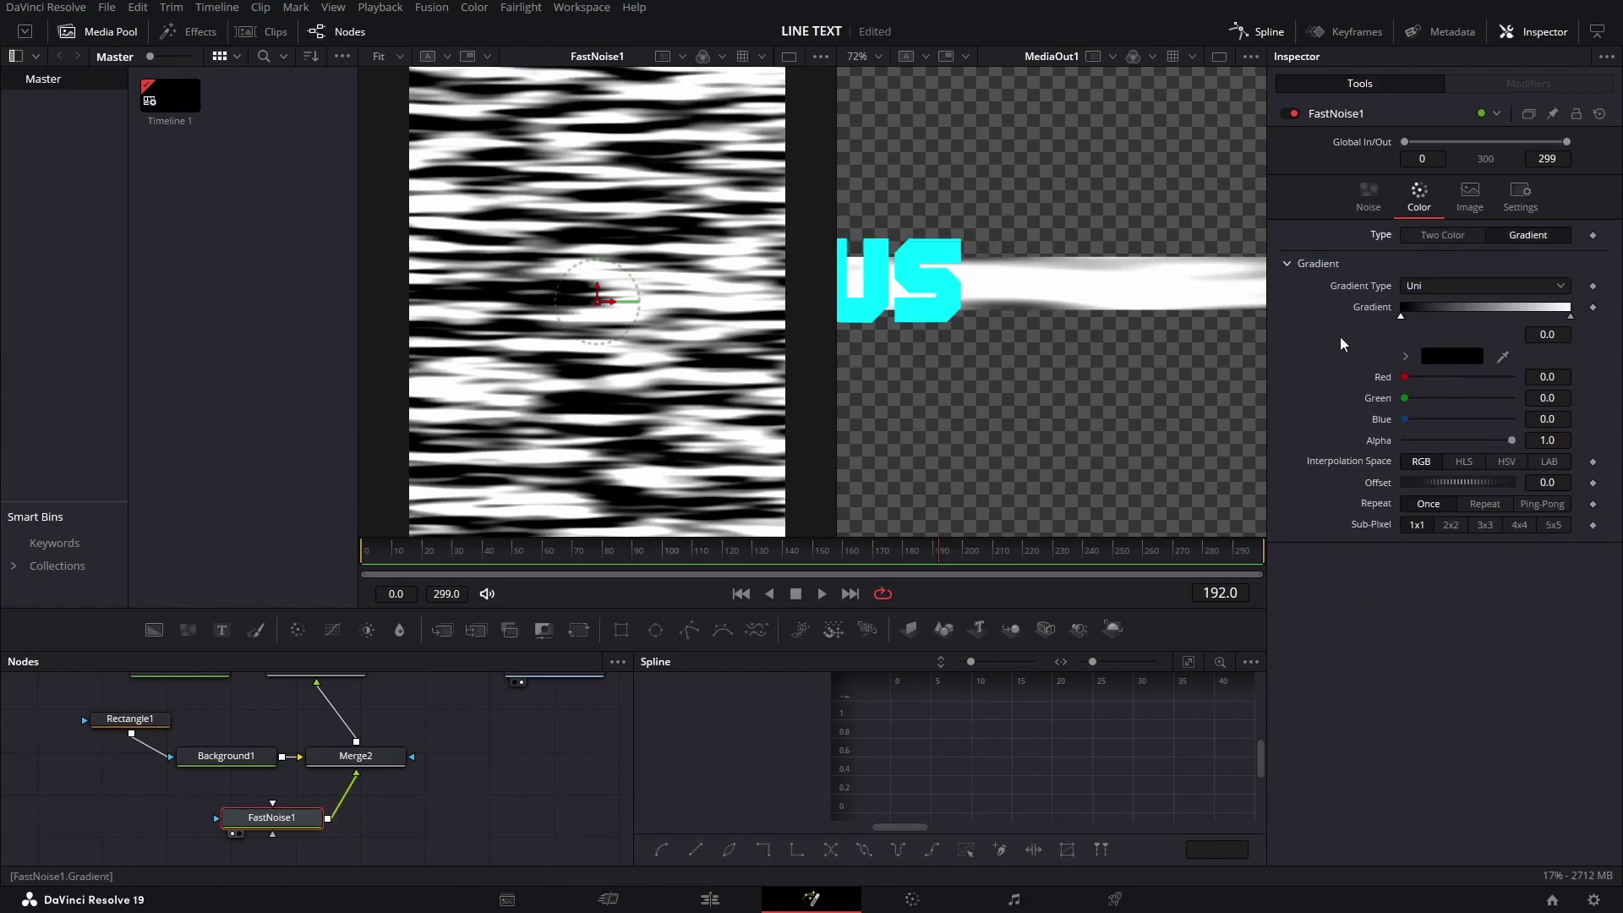
pyautogui.click(1451, 356)
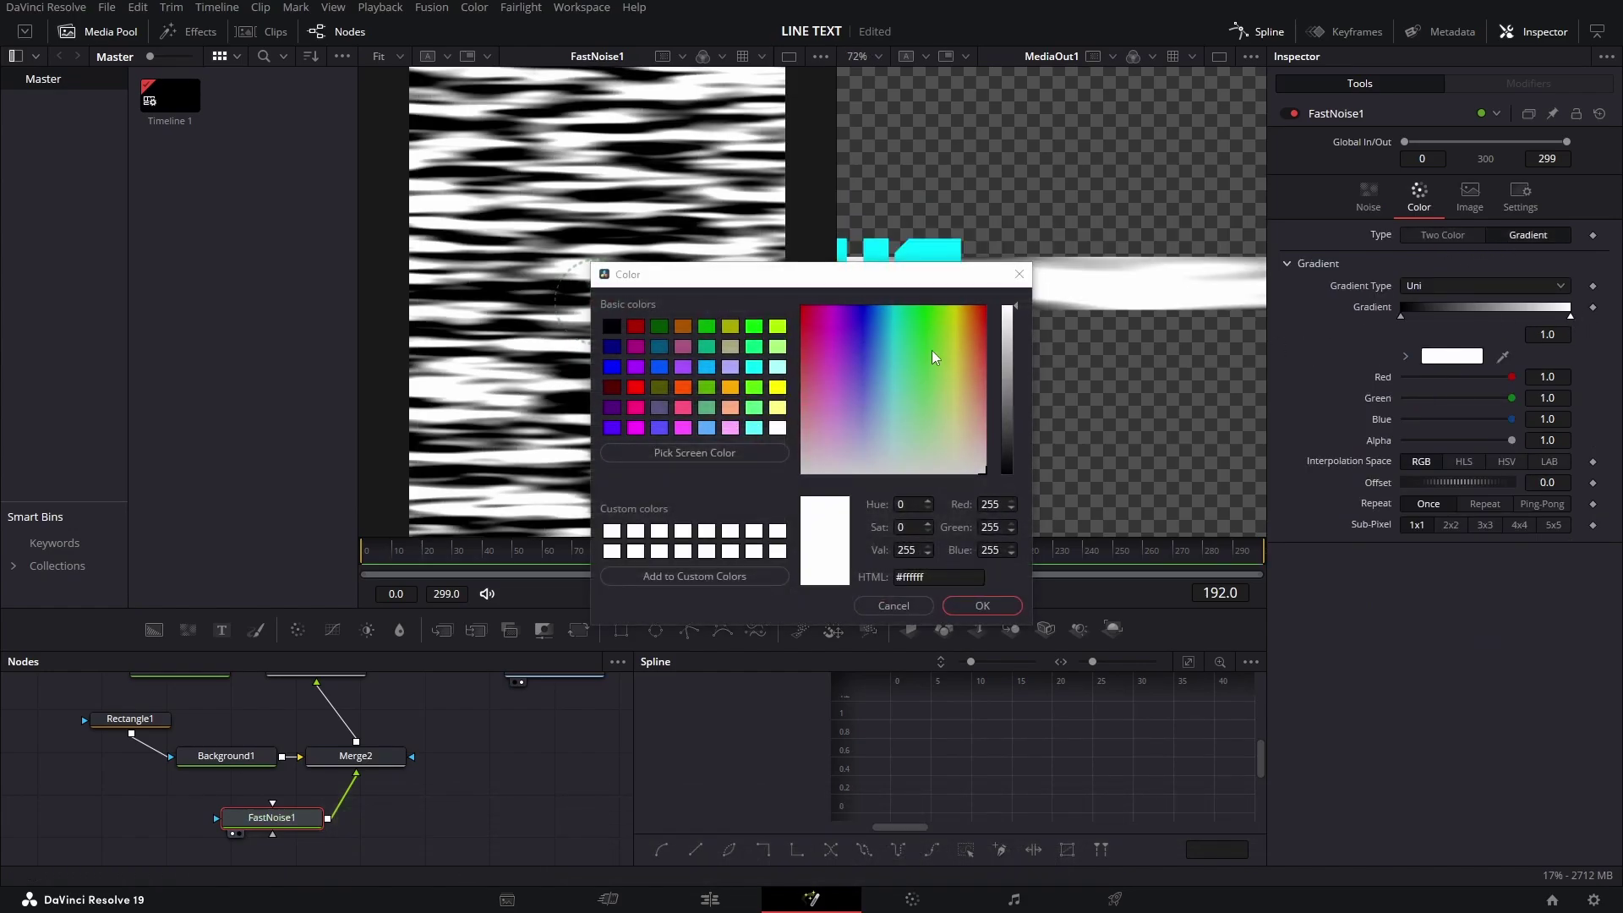
pyautogui.moveTo(870, 307); pyautogui.dragTo(880, 307)
pyautogui.click(982, 605)
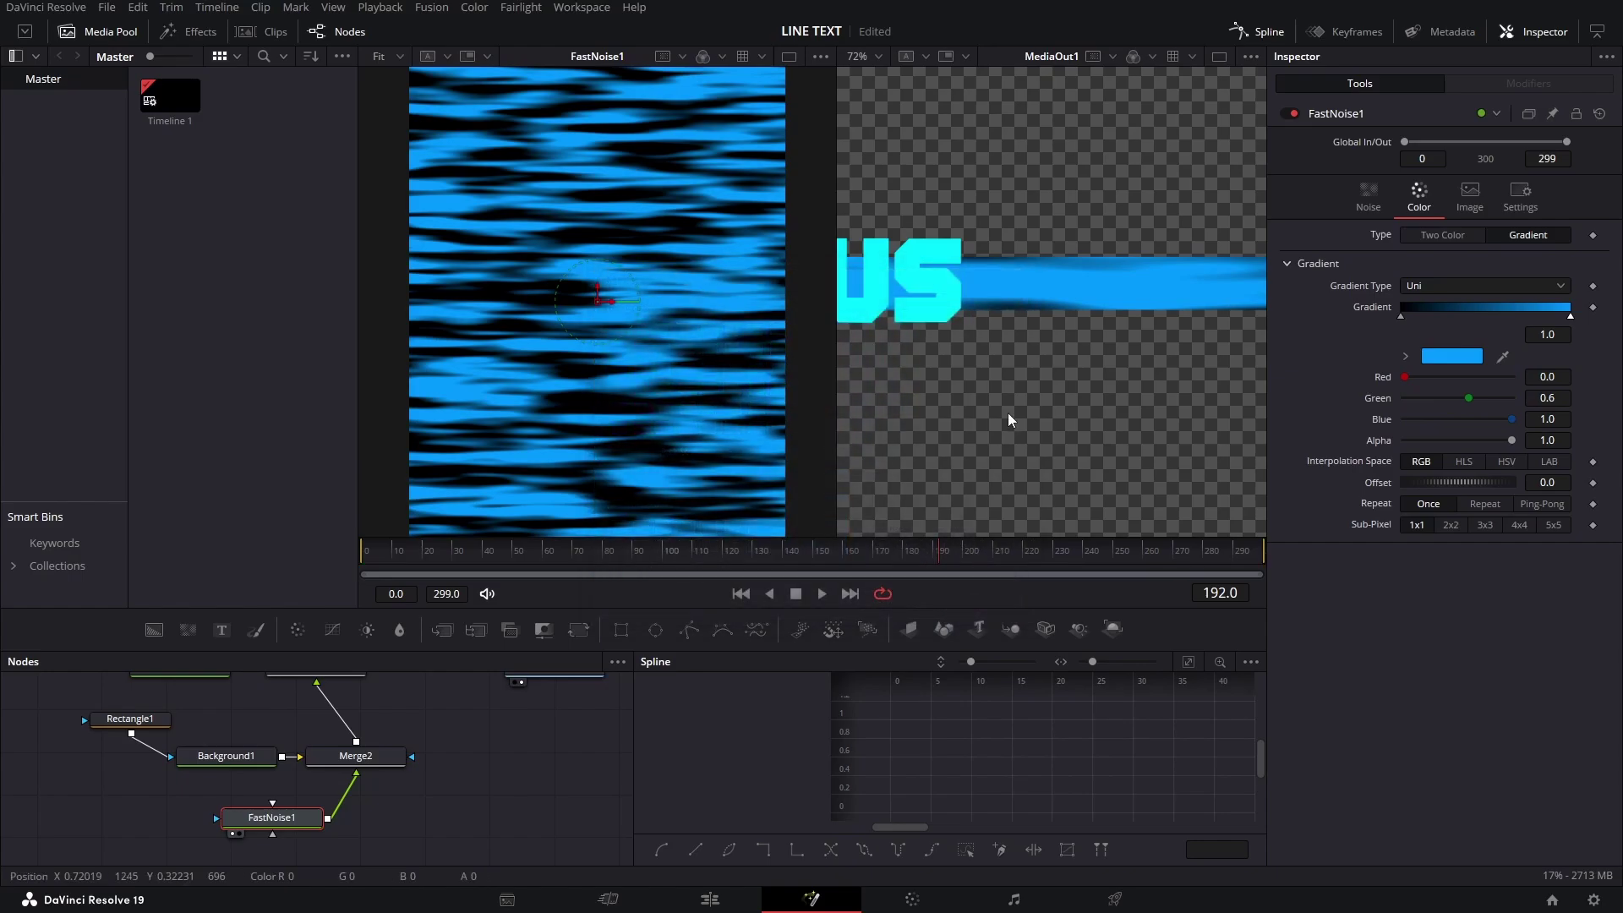
pyautogui.click(1448, 357)
pyautogui.click(1006, 336)
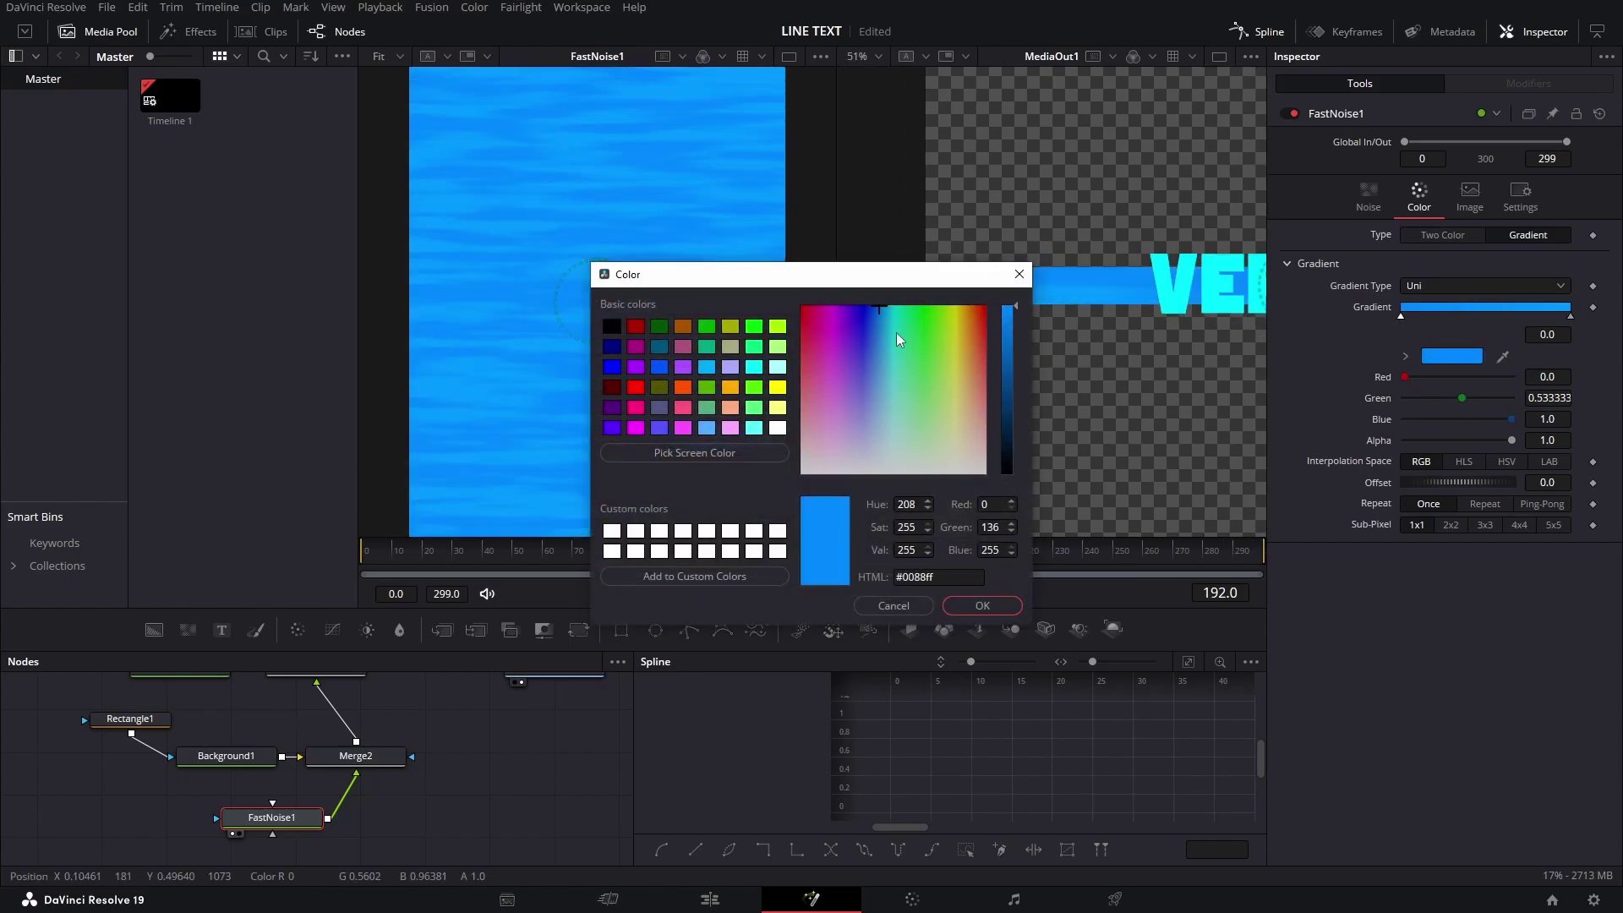
pyautogui.moveTo(896, 333); pyautogui.dragTo(890, 292)
pyautogui.click(979, 605)
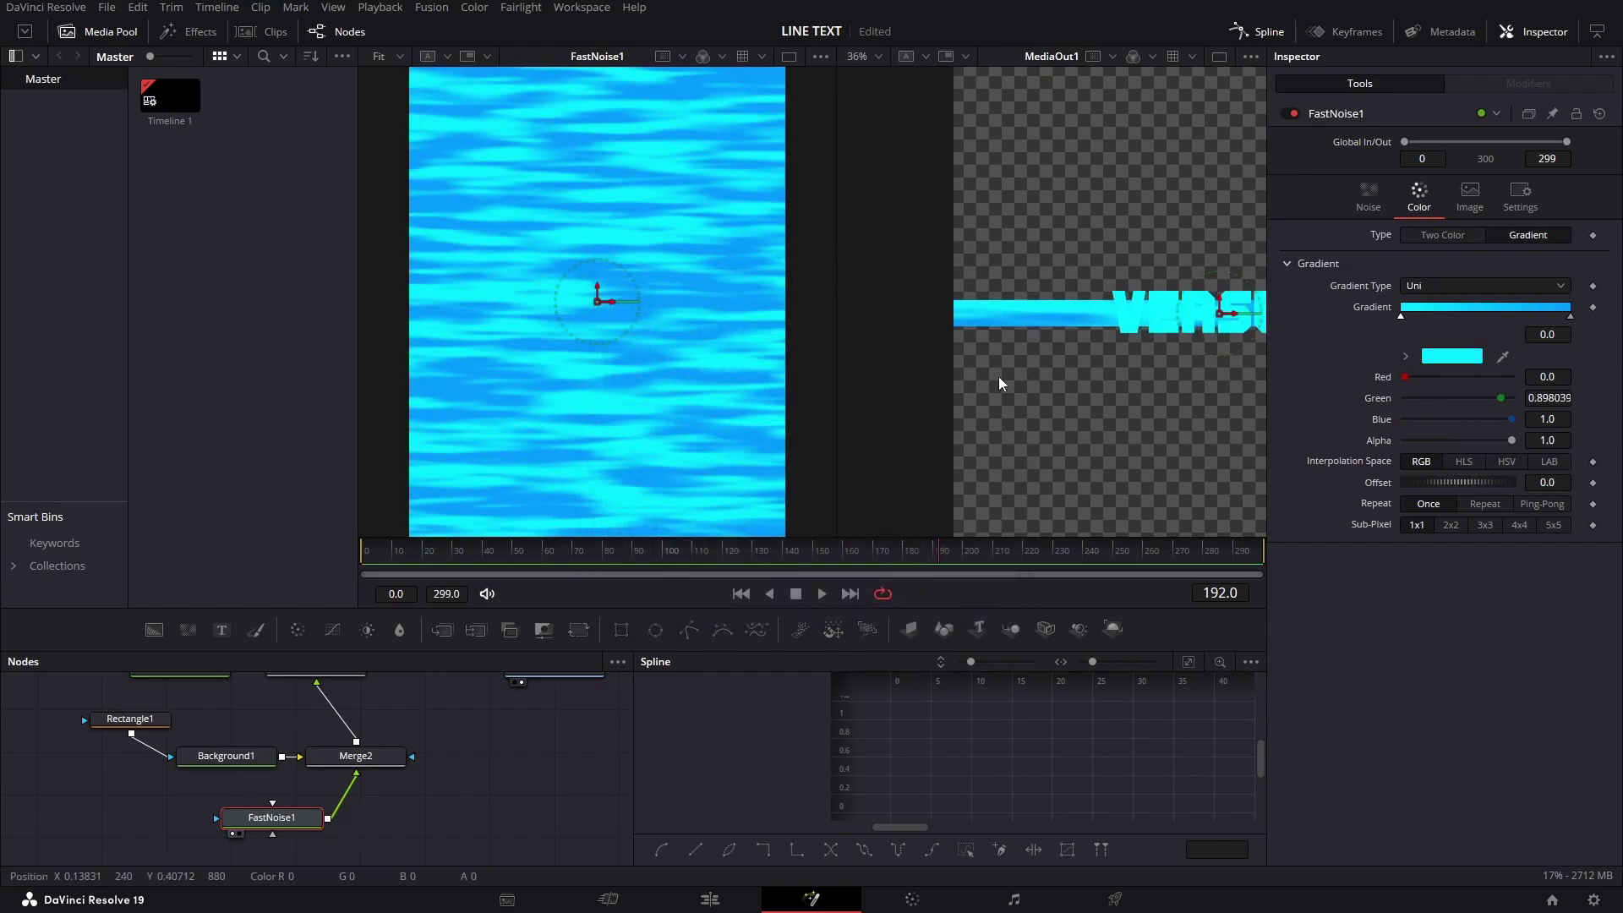
pyautogui.press('1')
# Step: Add a Soft Glow after Merge2 with Gain 1.2 and Glow Size 15
pyautogui.click(331, 758)
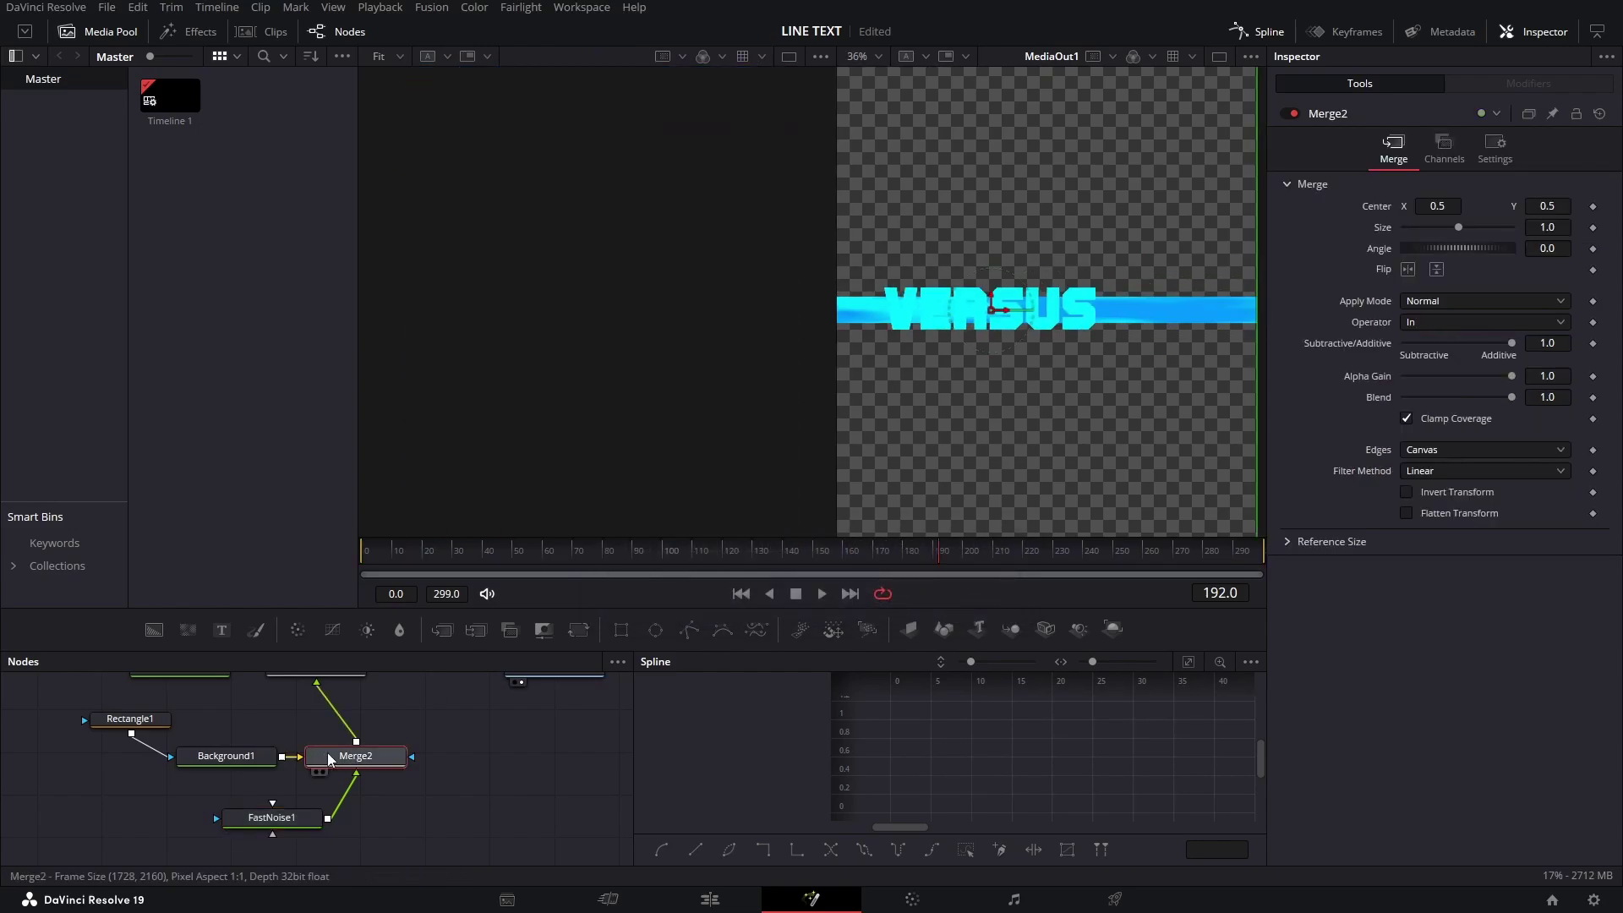
pyautogui.hotkey('shift', 'space')
pyautogui.write('softglow')
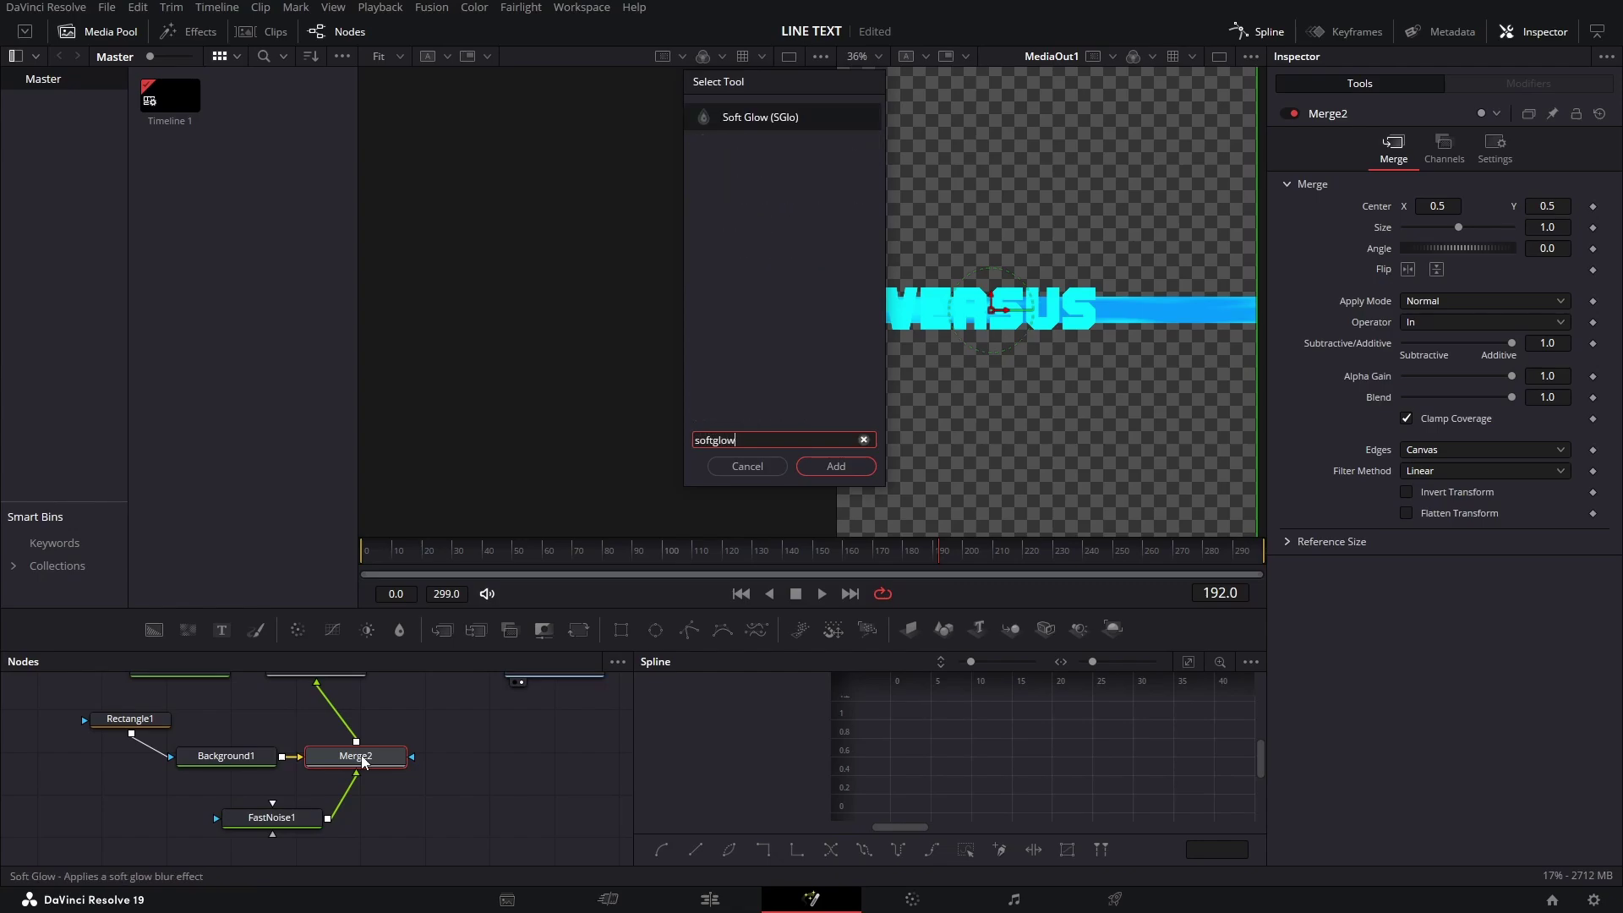
pyautogui.press('Return')
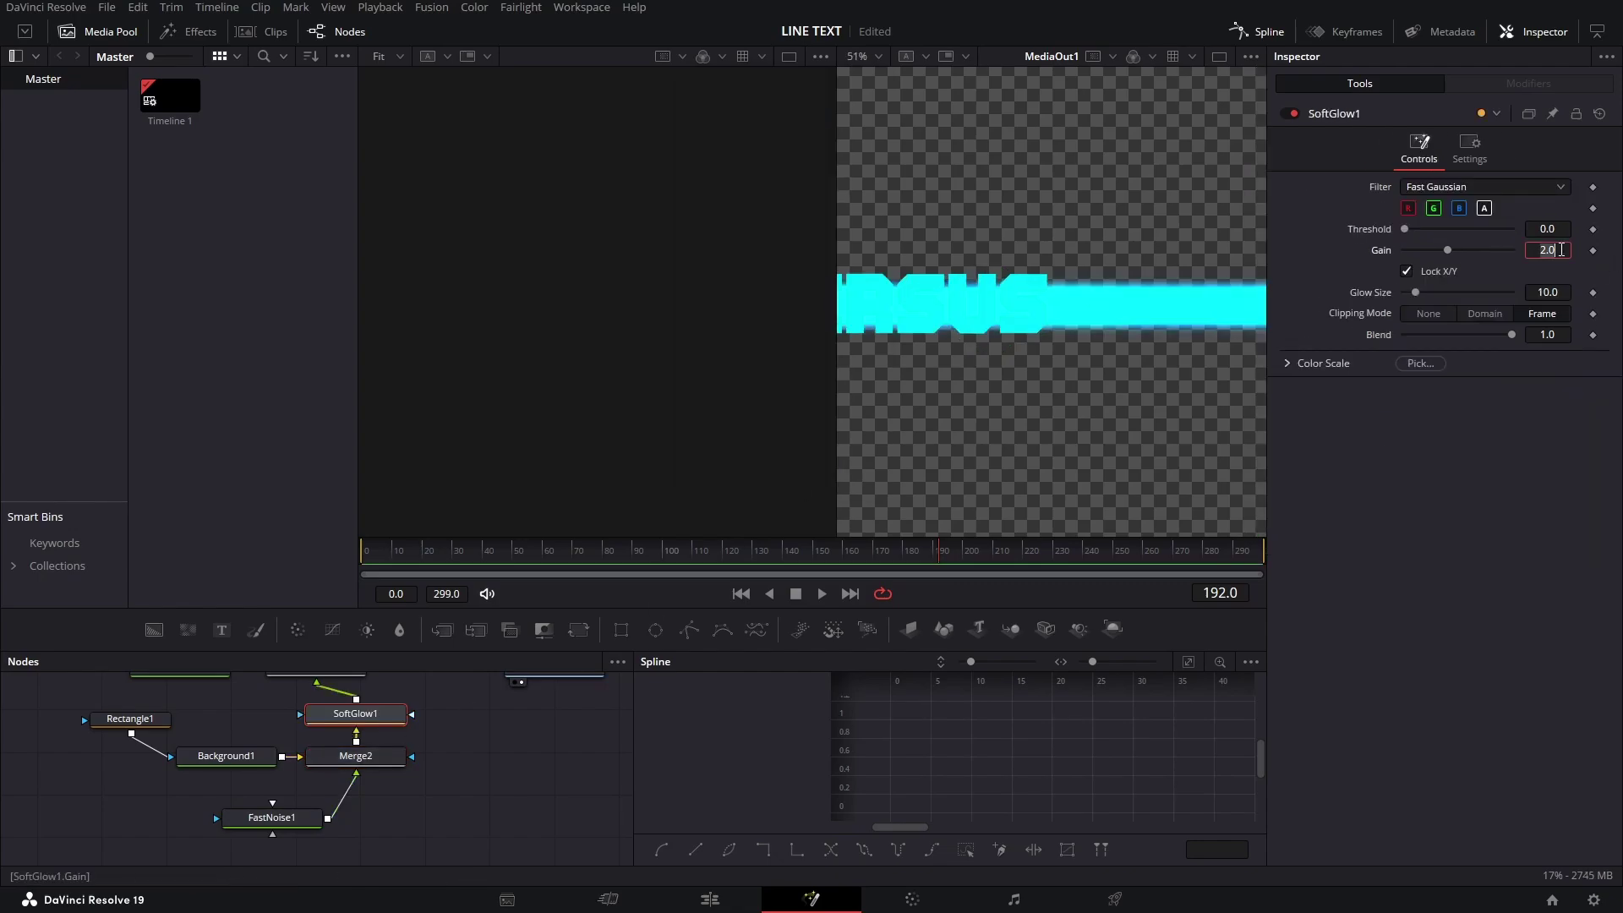
pyautogui.press('Tab')
pyautogui.write('15')
pyautogui.press('Tab')
pyautogui.scroll(3, 449, 700)
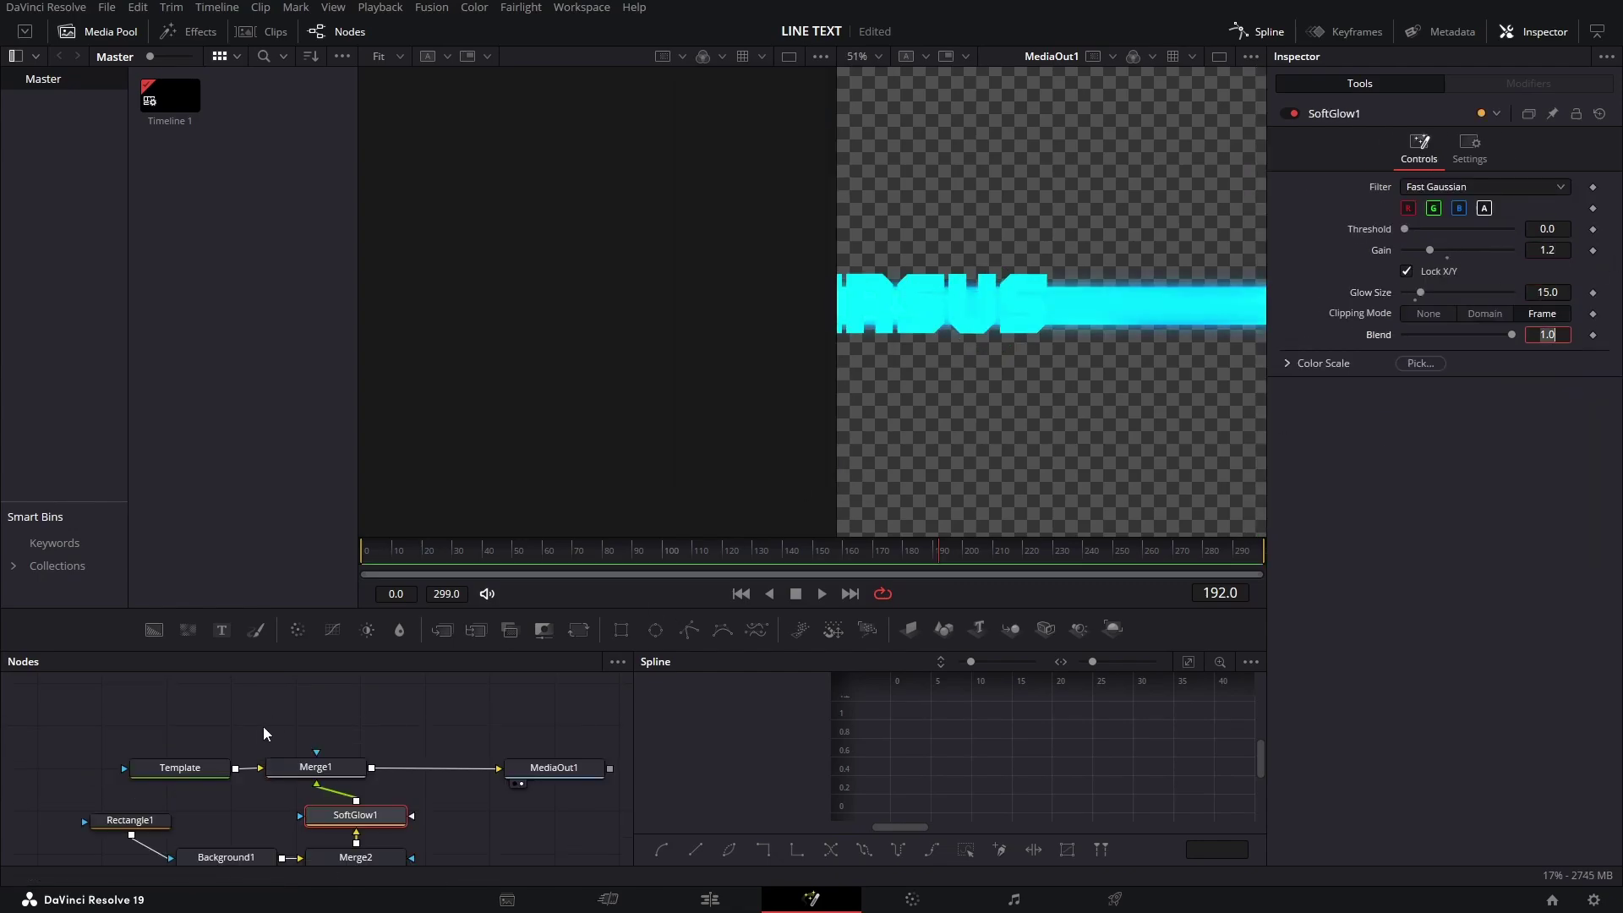
# Step: Add a Drop Shadow to VERSUS with Strength 1.0, distance about 0.015 and blur 0.354
pyautogui.click(120, 763)
pyautogui.hotkey('shift', 'space')
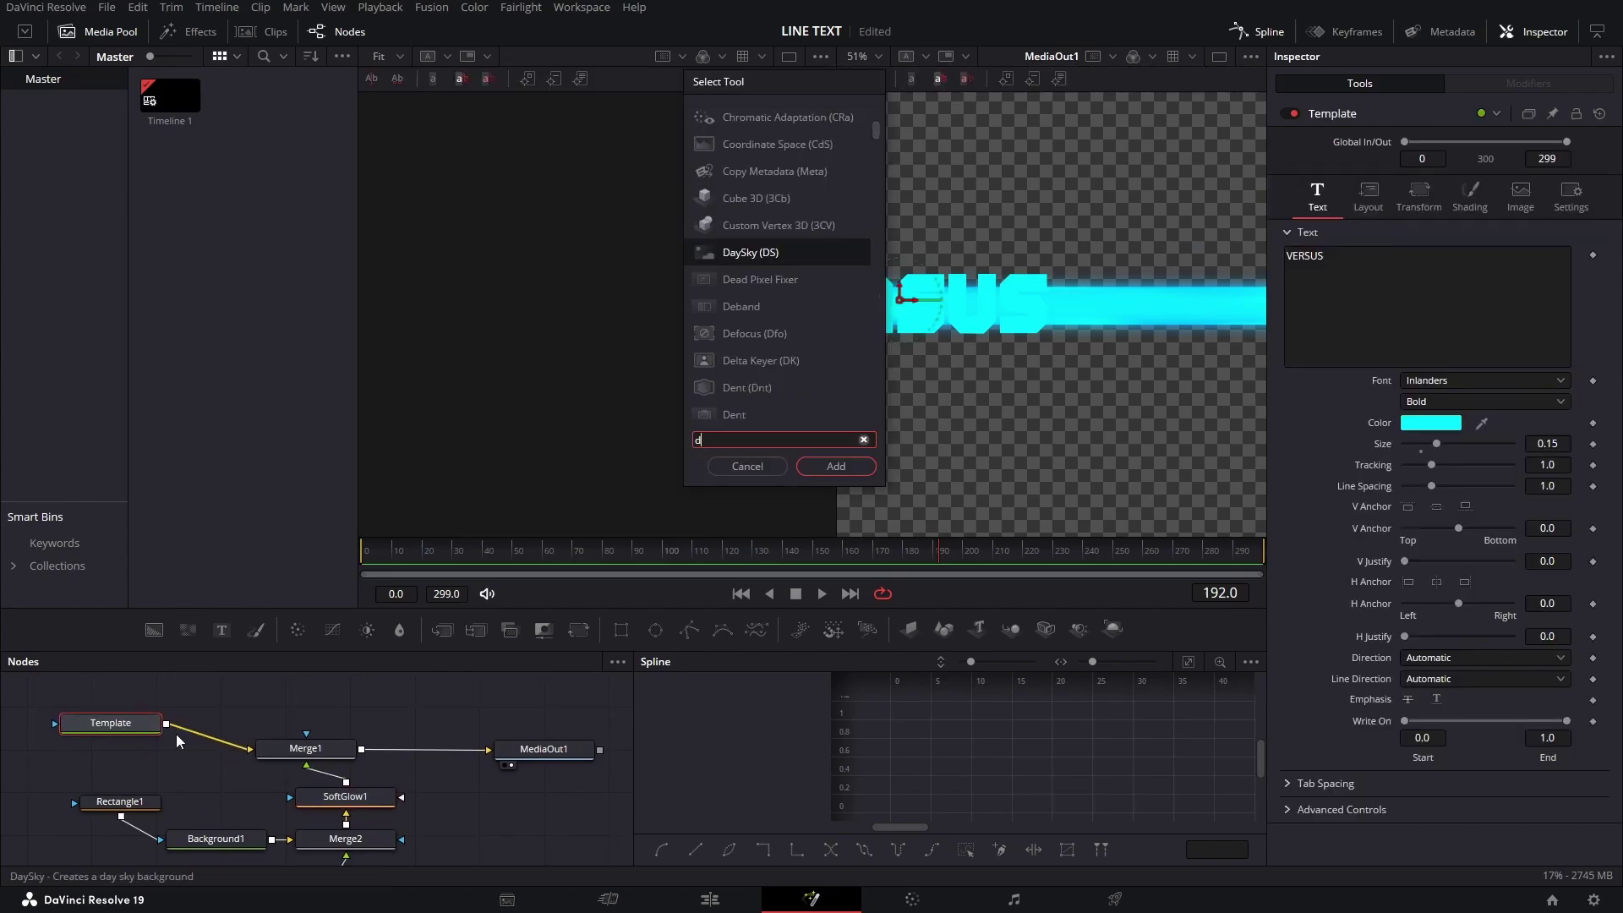
pyautogui.write('dropshado')
pyautogui.press('Return')
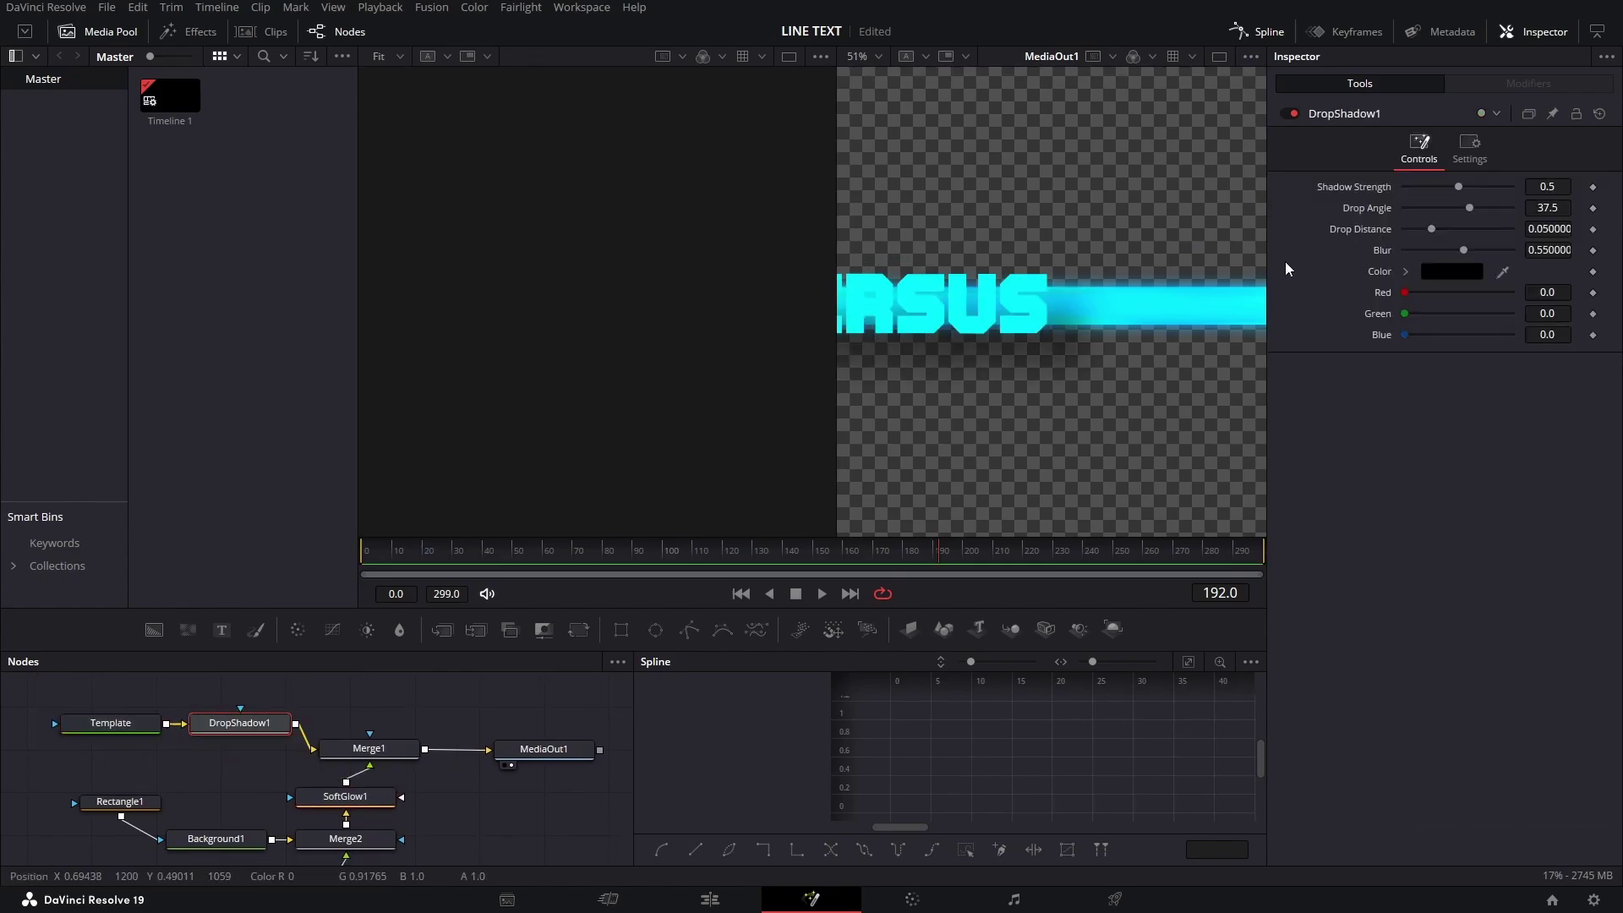
pyautogui.moveTo(1471, 187); pyautogui.dragTo(1518, 190)
pyautogui.moveTo(1455, 253); pyautogui.dragTo(1415, 232)
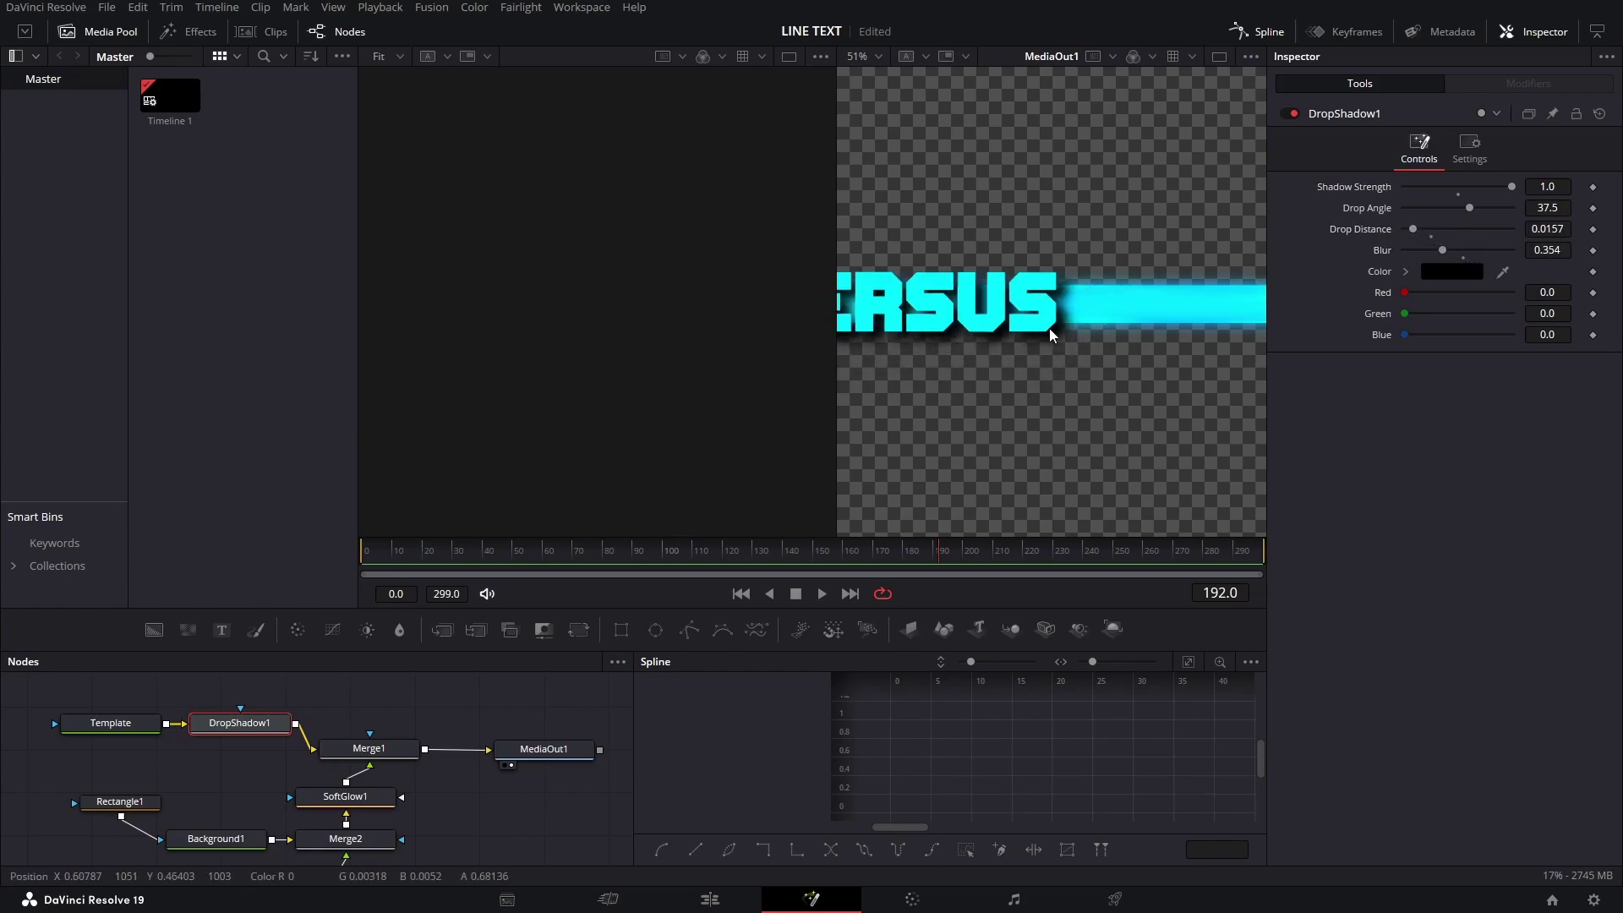
pyautogui.scroll(-2, 1128, 317)
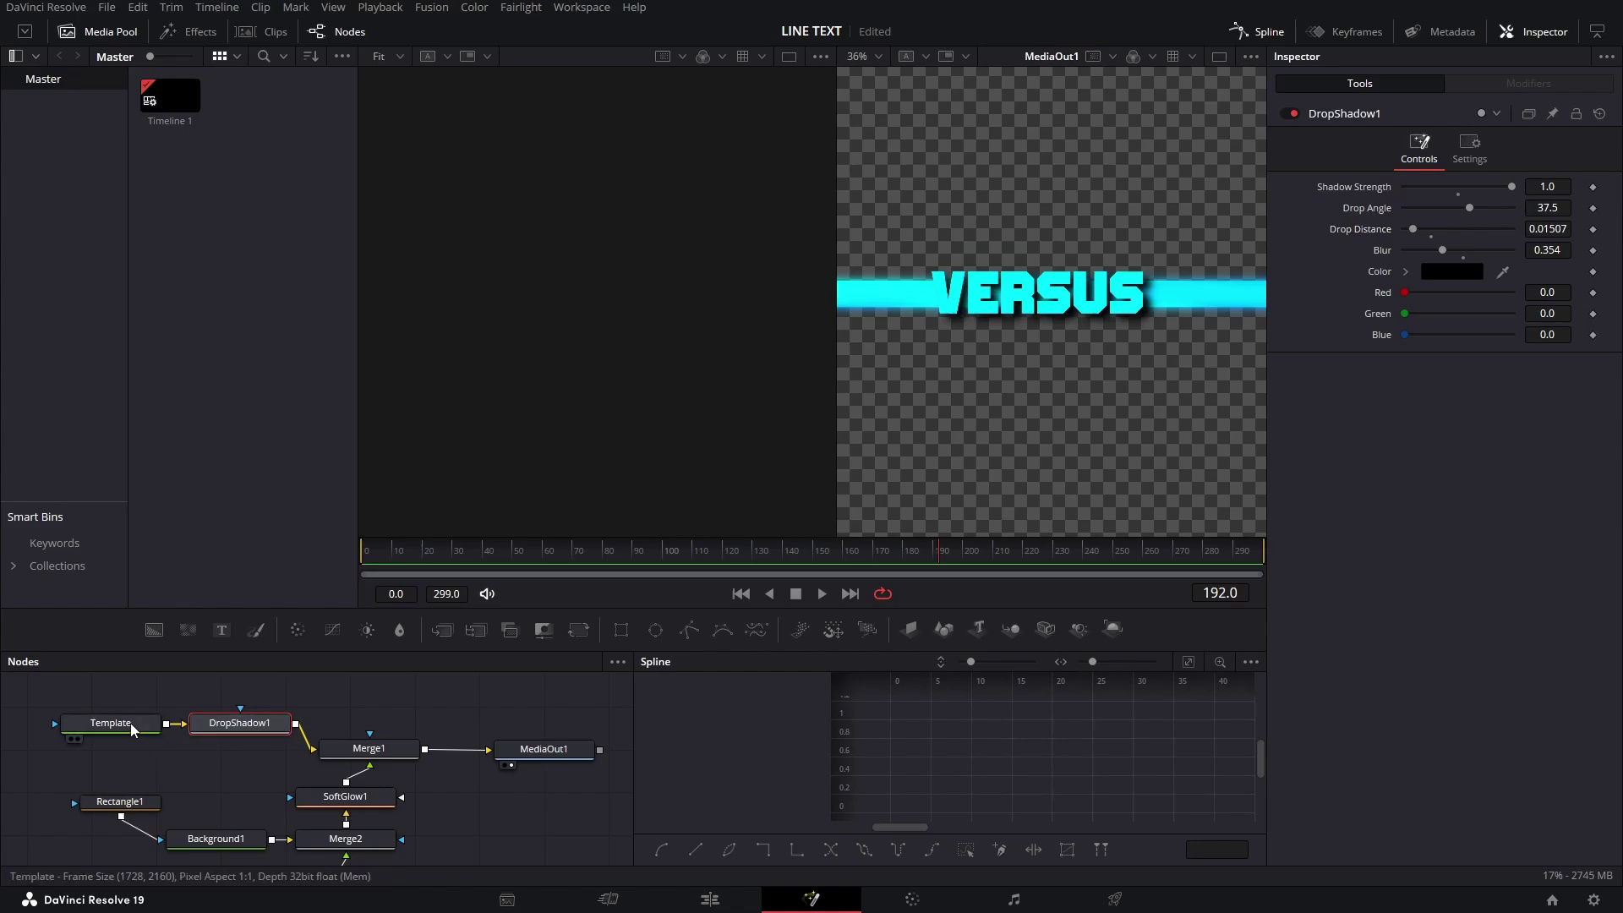
# Step: Add a Soft Glow after DropShadow1 with Gain 1.2 and Glow Size 15
pyautogui.hotkey('shift', 'space')
pyautogui.write('softgl')
pyautogui.press('Return')
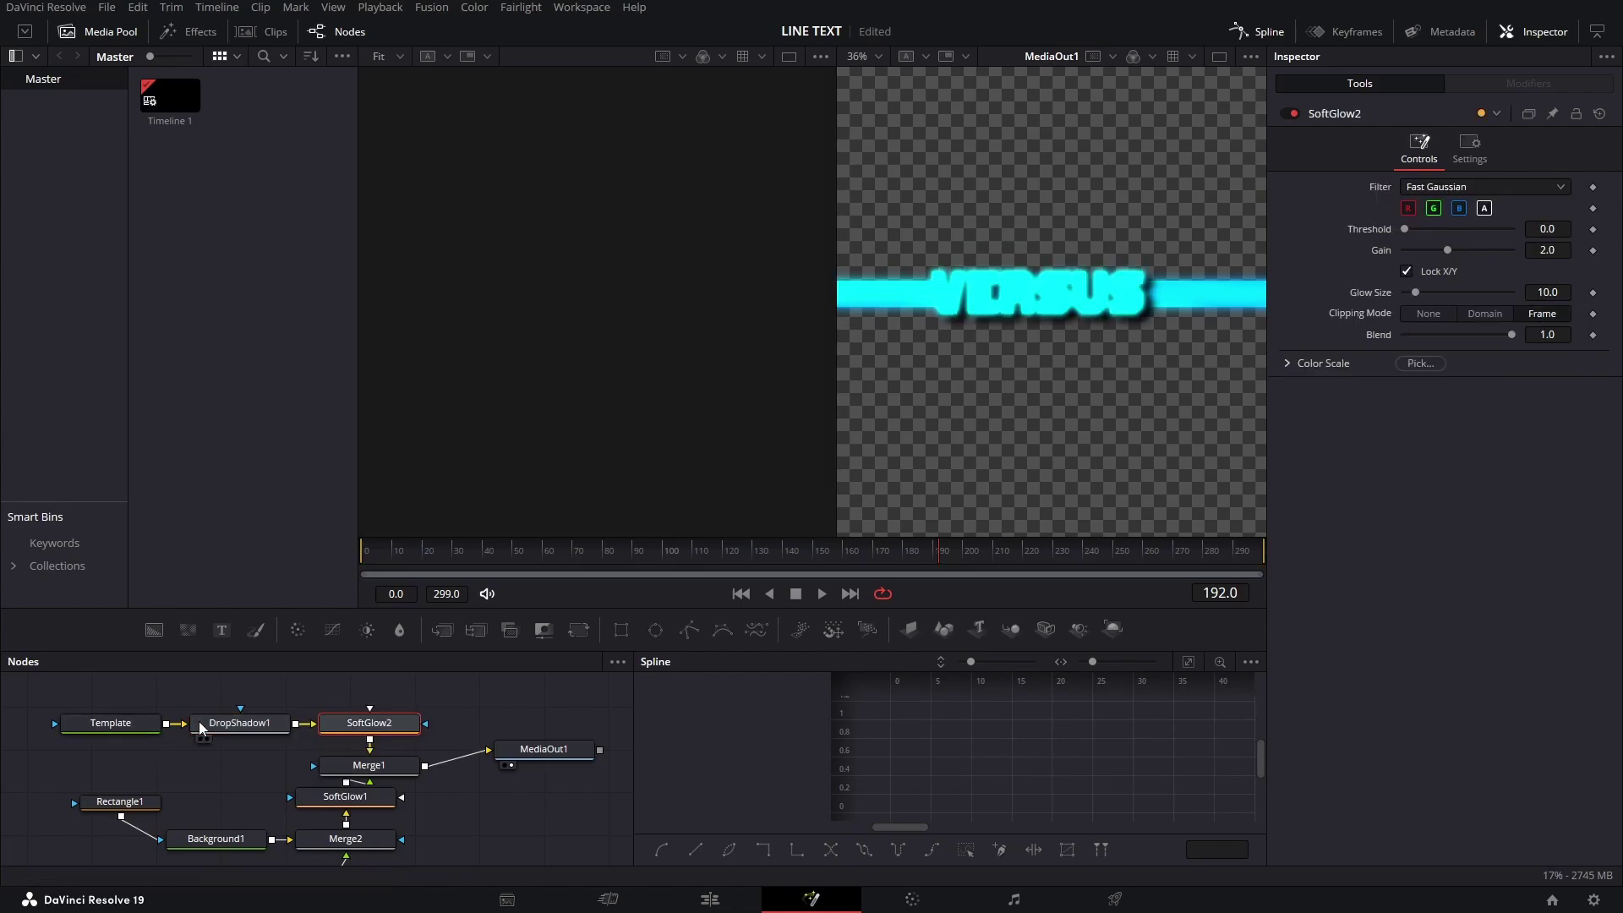
pyautogui.scroll(2, 1028, 321)
pyautogui.scroll(2, 1028, 321)
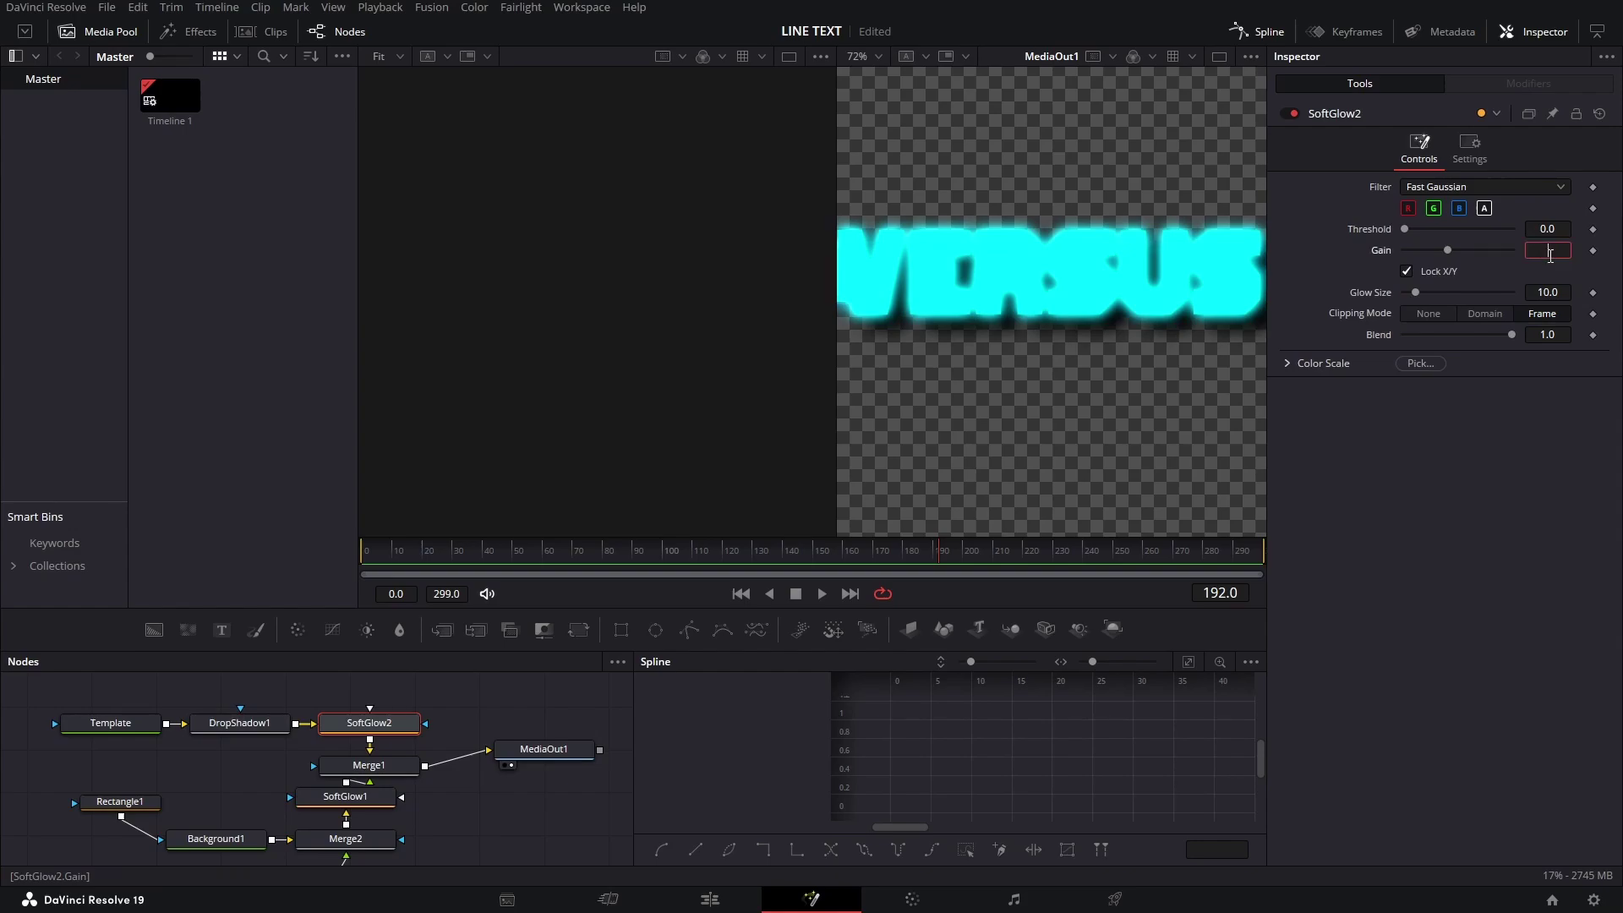
pyautogui.write('1.2')
pyautogui.press('Tab')
pyautogui.write('15')
pyautogui.press('Tab')
pyautogui.scroll(-4, 1127, 285)
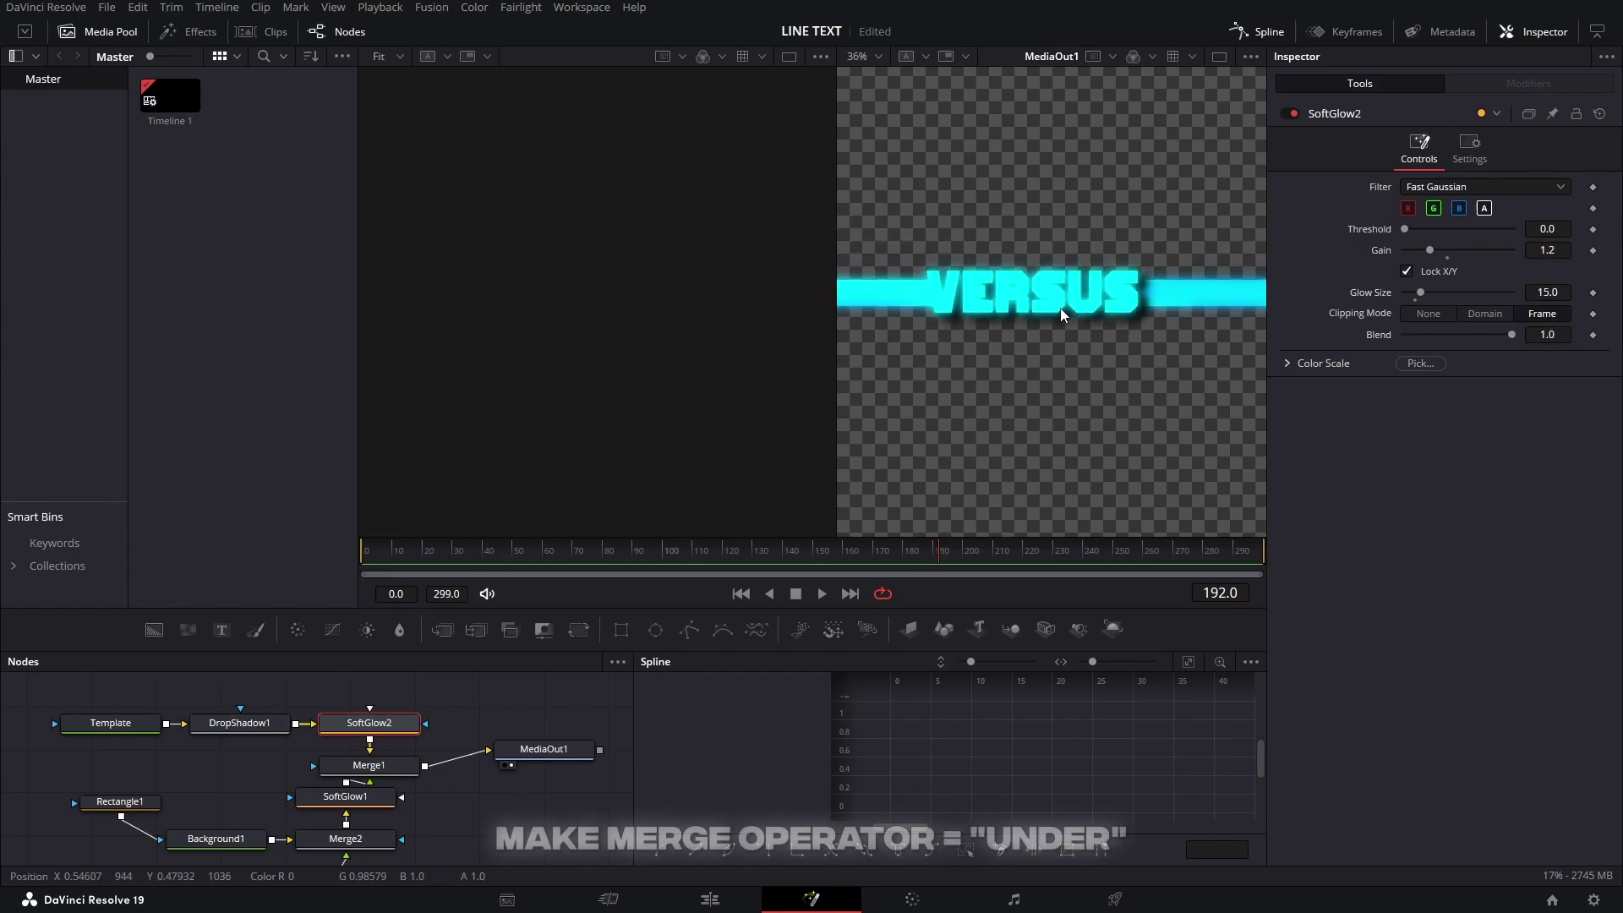
# Step: Move SoftGlow1 and Merge2 down to make room in the node graph
pyautogui.click(382, 793)
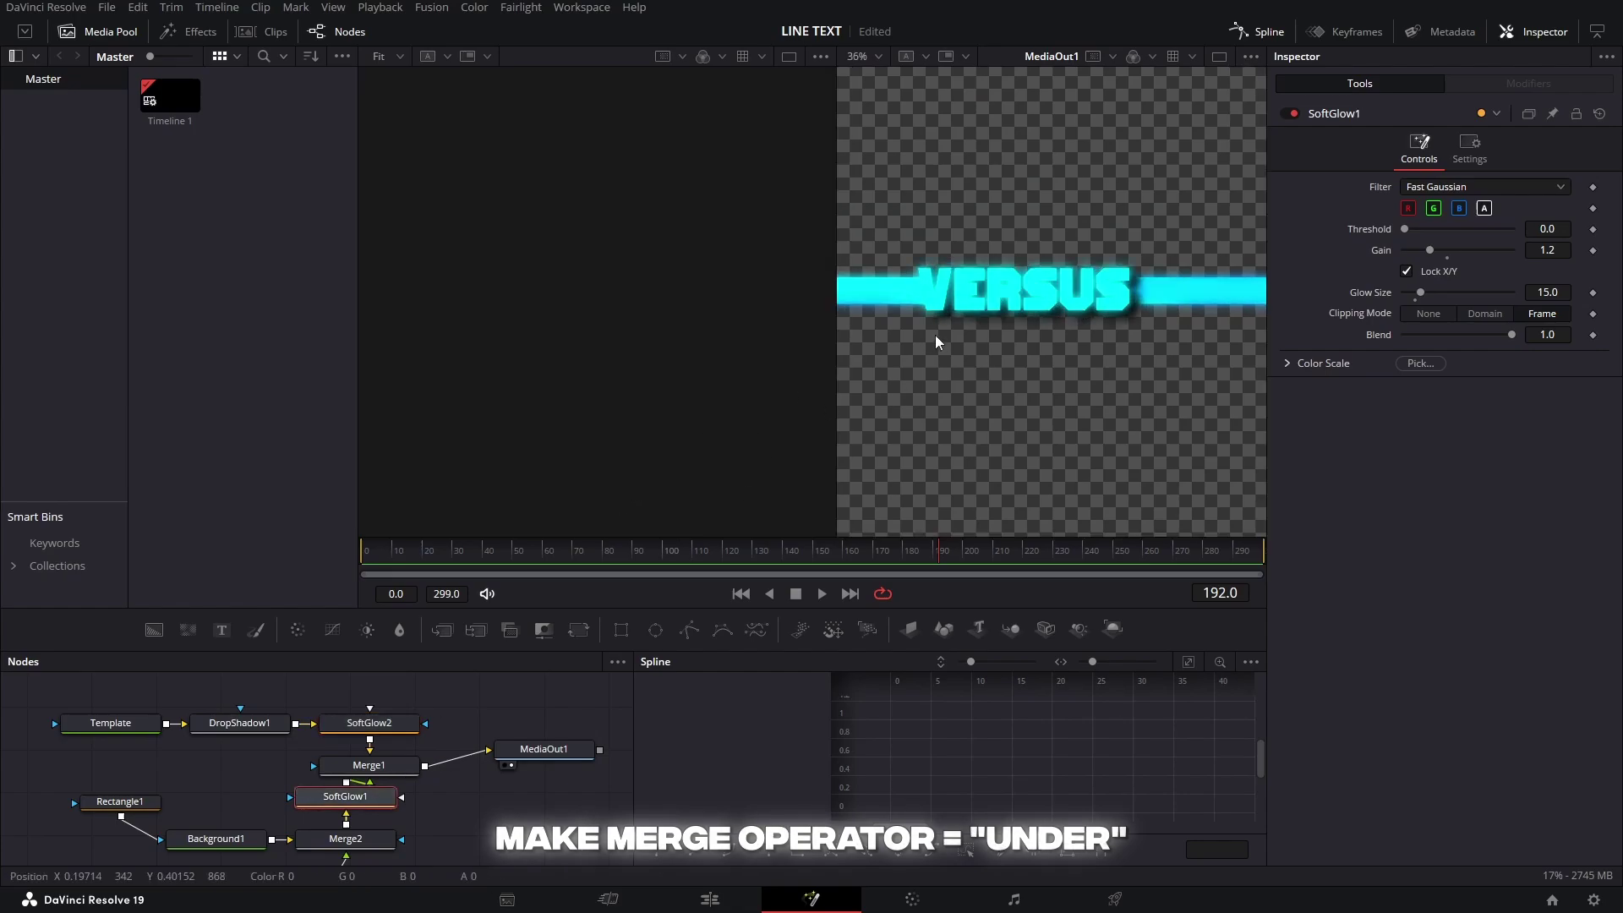
pyautogui.scroll(3, 935, 344)
pyautogui.scroll(3, 1074, 332)
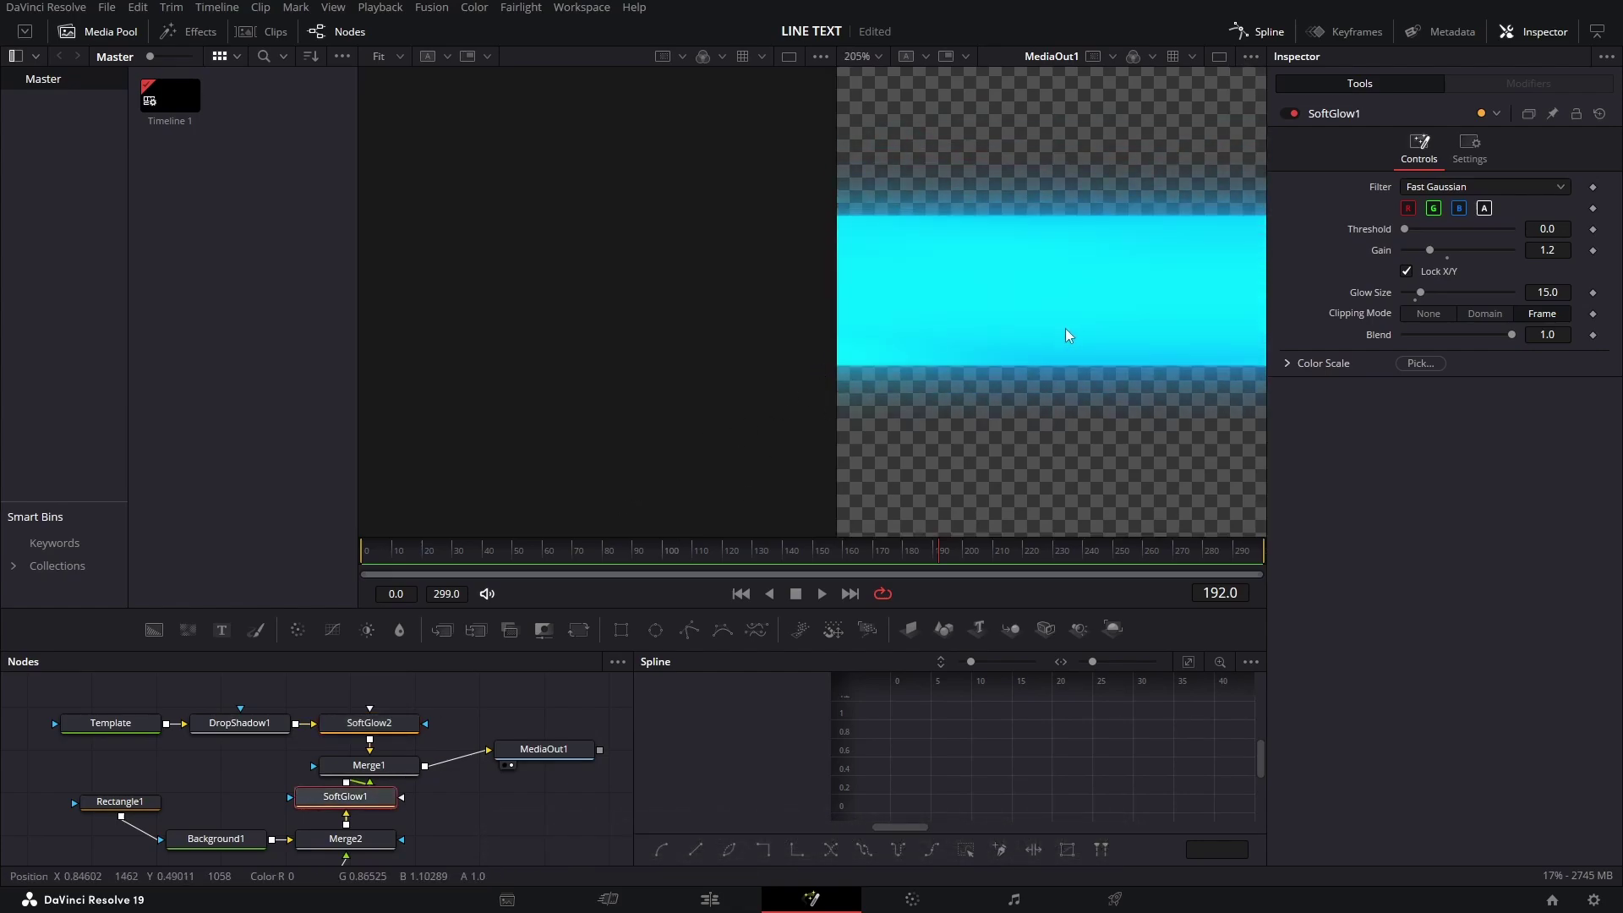
pyautogui.scroll(-3, 1067, 335)
pyautogui.scroll(-2, 398, 776)
pyautogui.moveTo(322, 803)
pyautogui.mouseDown()
pyautogui.moveTo(294, 839)
pyautogui.moveTo(359, 804)
pyautogui.mouseUp()
pyautogui.click(359, 762)
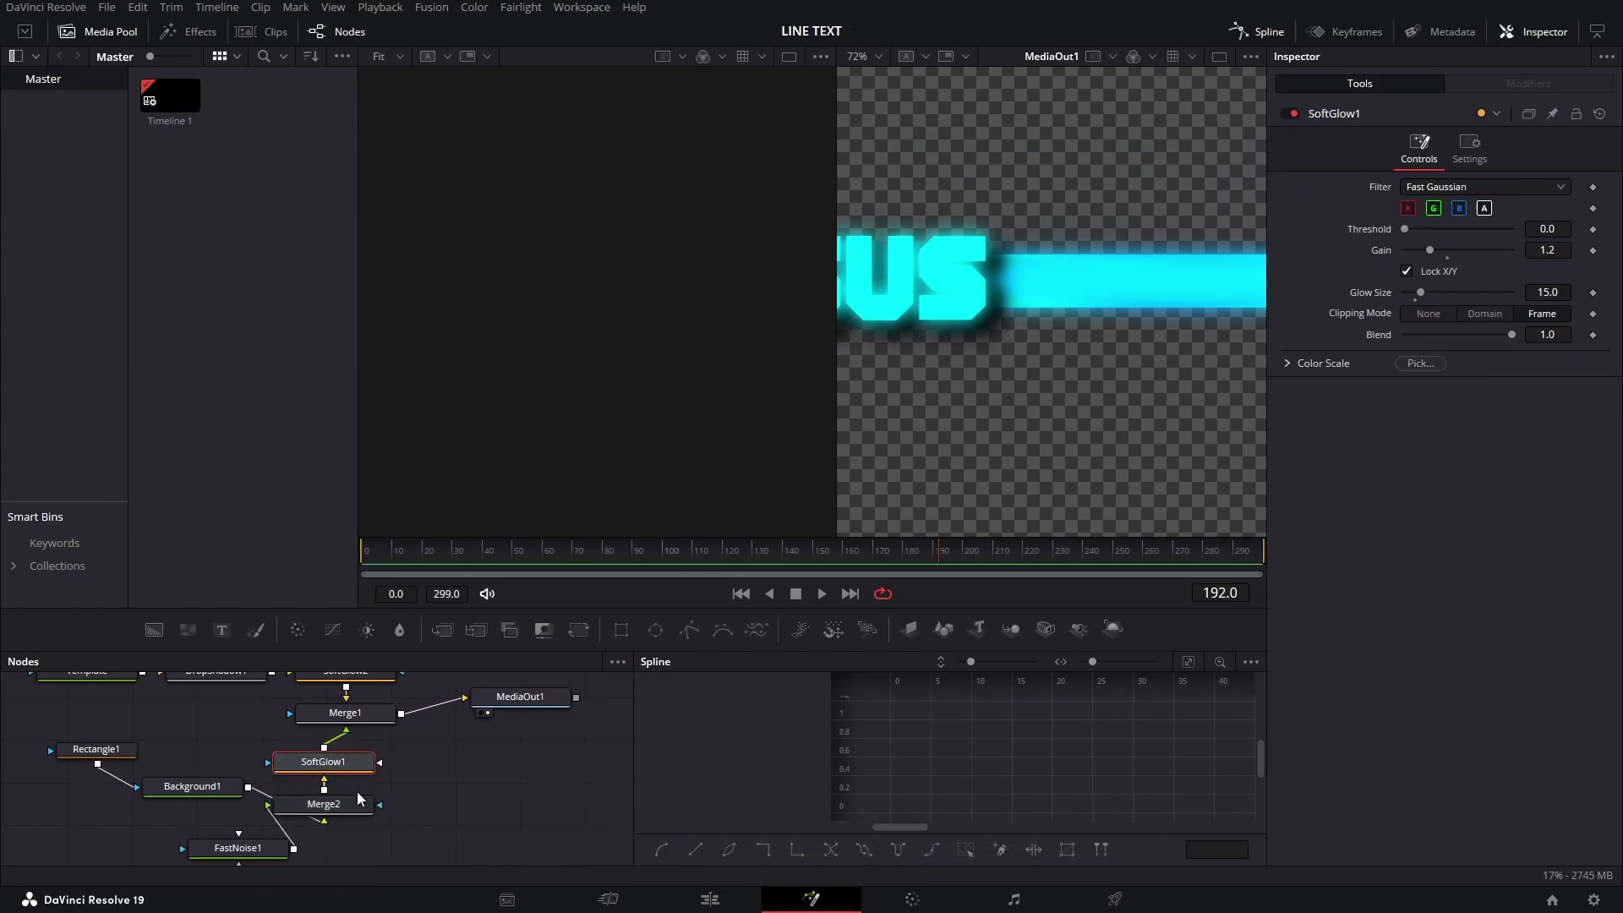
# Step: Insert an Erode/Dilate node between Merge2 and SoftGlow1 with Amount 0.003
pyautogui.click(361, 805)
pyautogui.hotkey('shift', 'space')
pyautogui.write('erode')
pyautogui.press('Return')
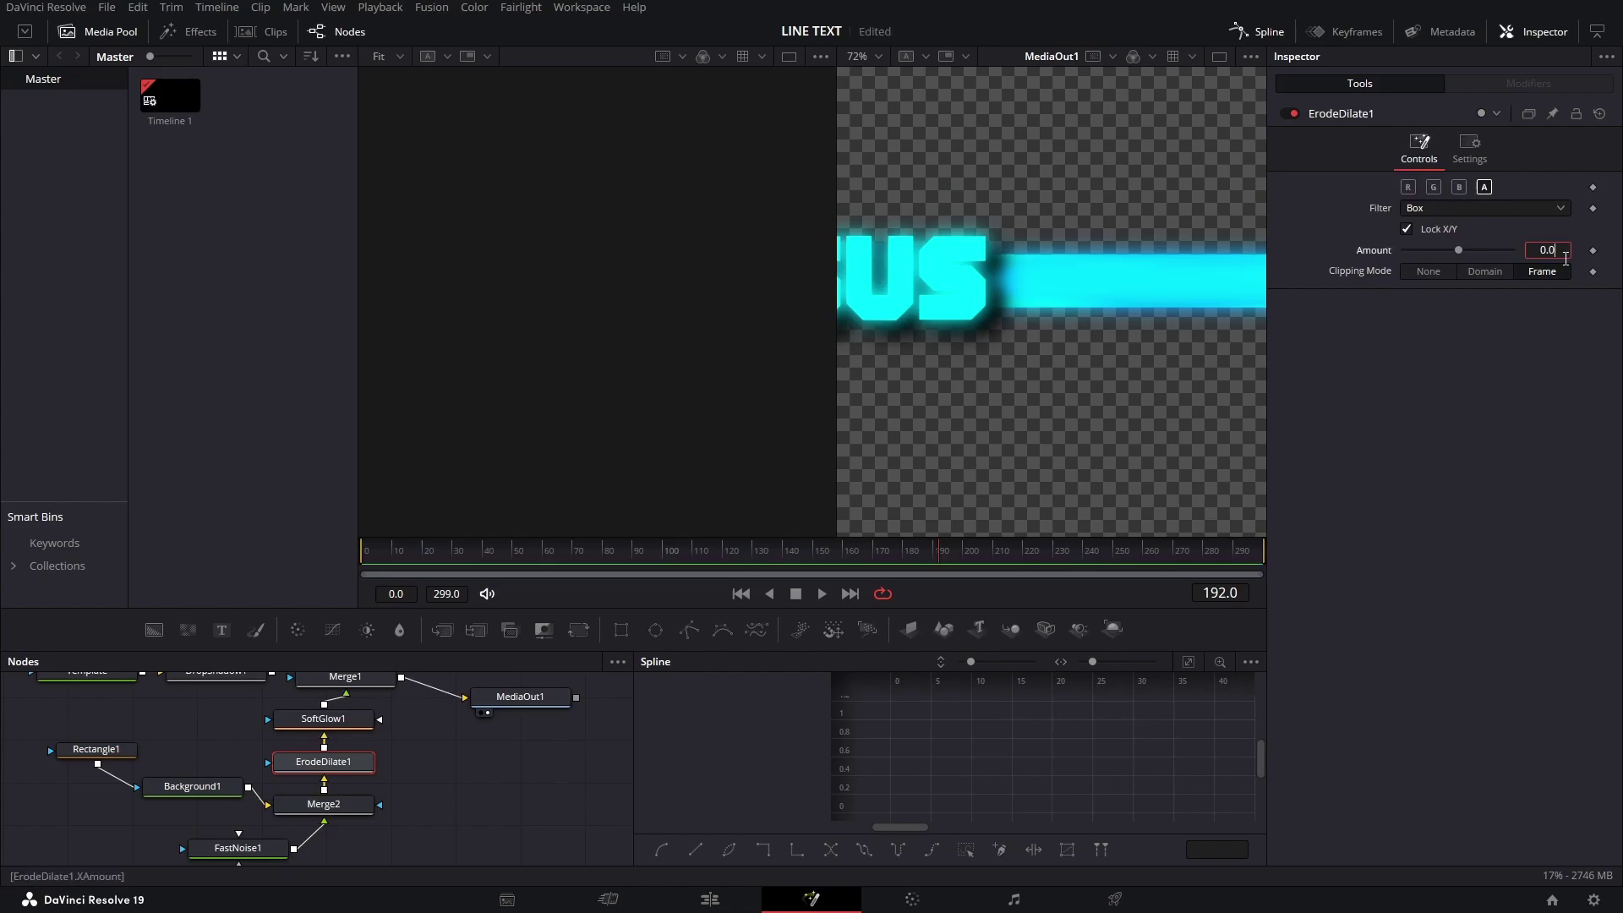
pyautogui.write('03')
pyautogui.press('Return')
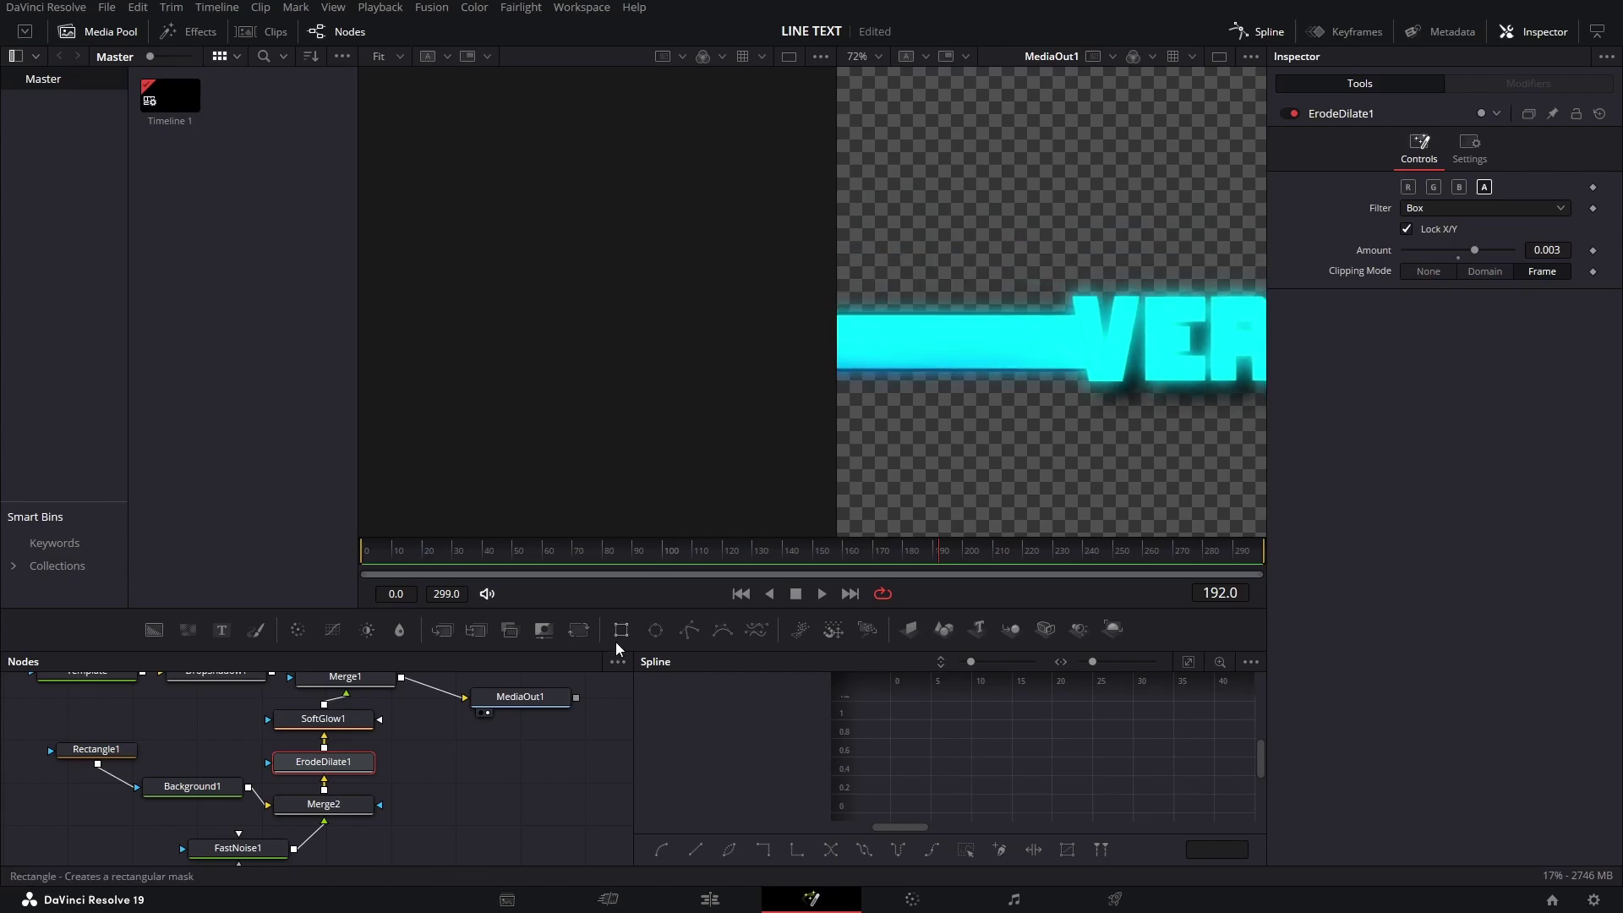
pyautogui.scroll(-2, 275, 835)
# Step: Keyframe FastNoise1's Center X from 0.5 at frame 0 to 2.0 at frame 299
pyautogui.click(262, 799)
pyautogui.click(409, 554)
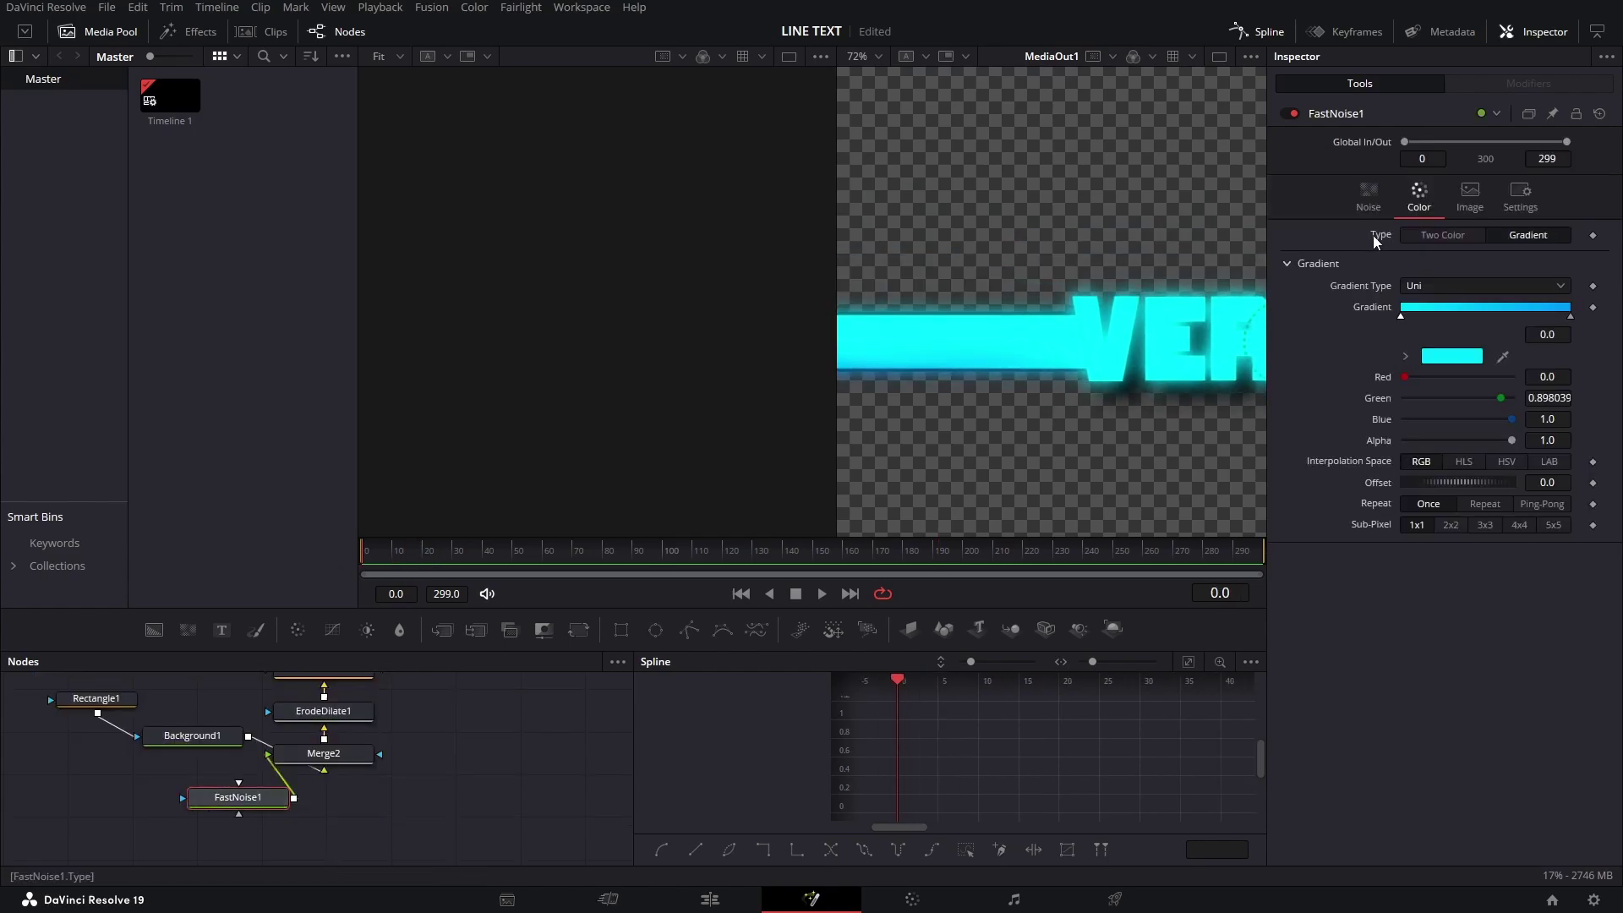
pyautogui.click(1368, 196)
pyautogui.click(1593, 256)
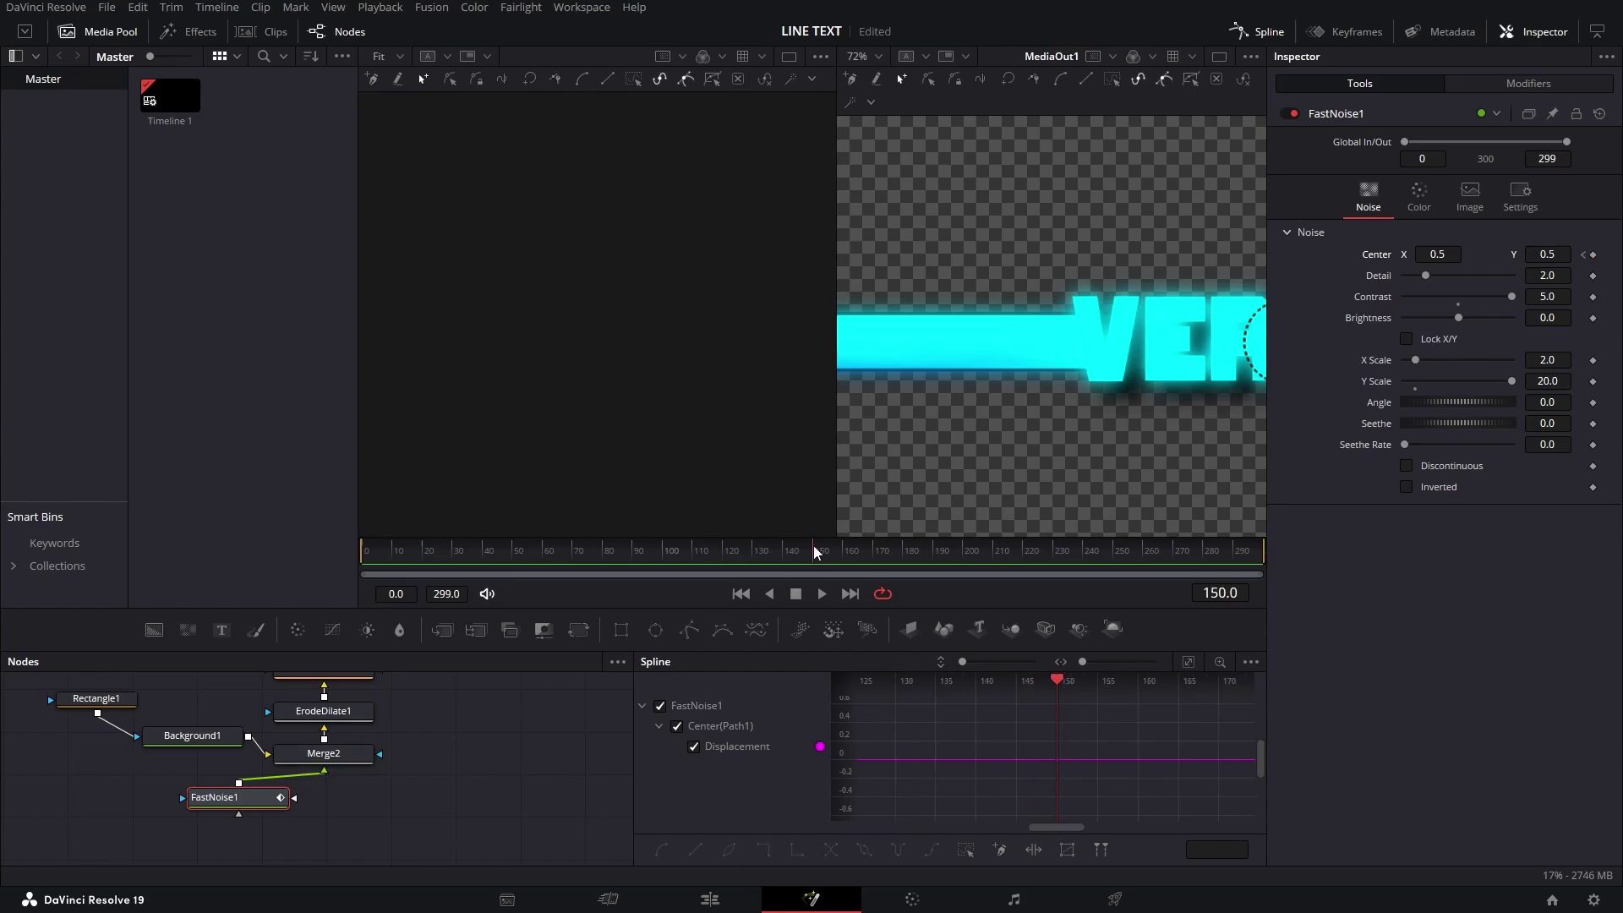
pyautogui.write('2')
pyautogui.press('Return')
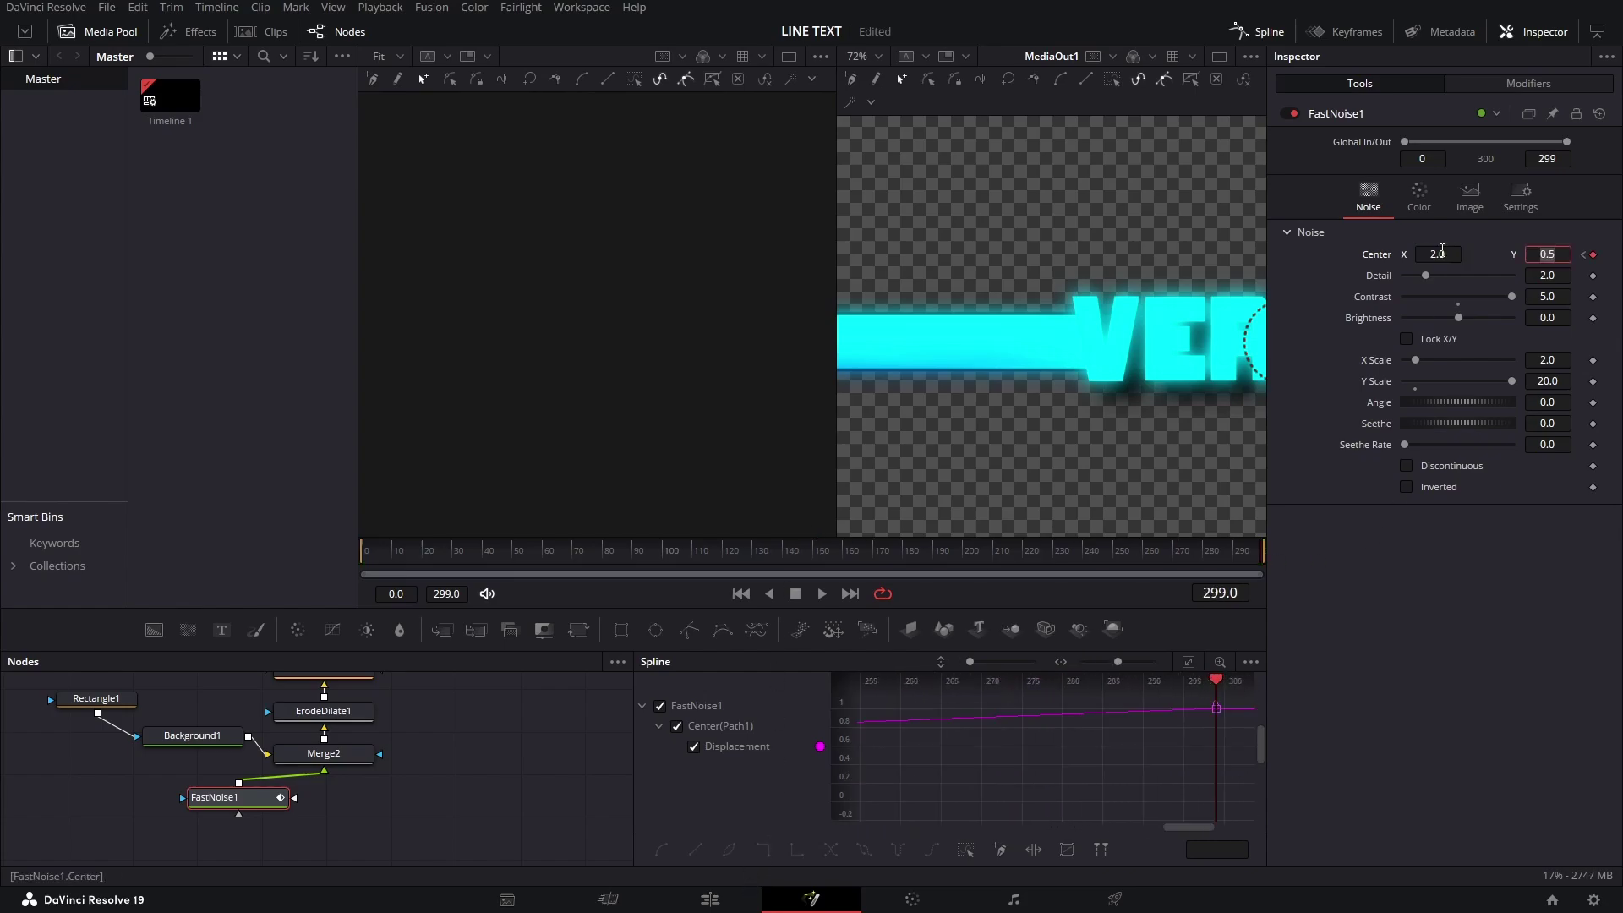
# Step: Play the animation at Quarter timeline playback resolution and view the final output
pyautogui.press('space')
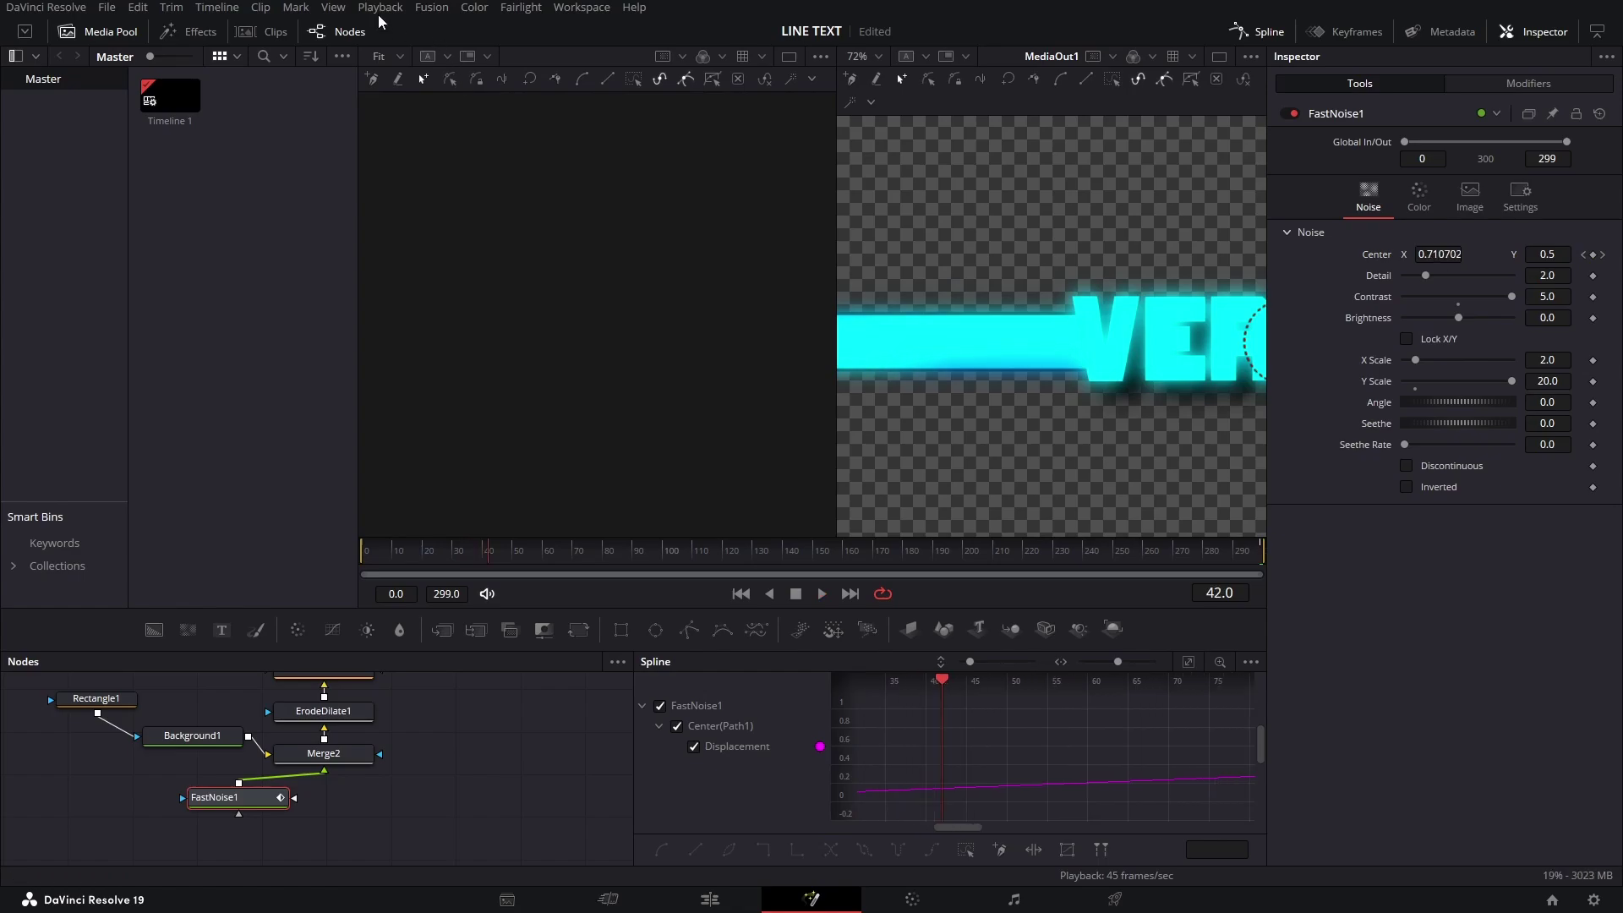
pyautogui.click(379, 8)
pyautogui.click(673, 101)
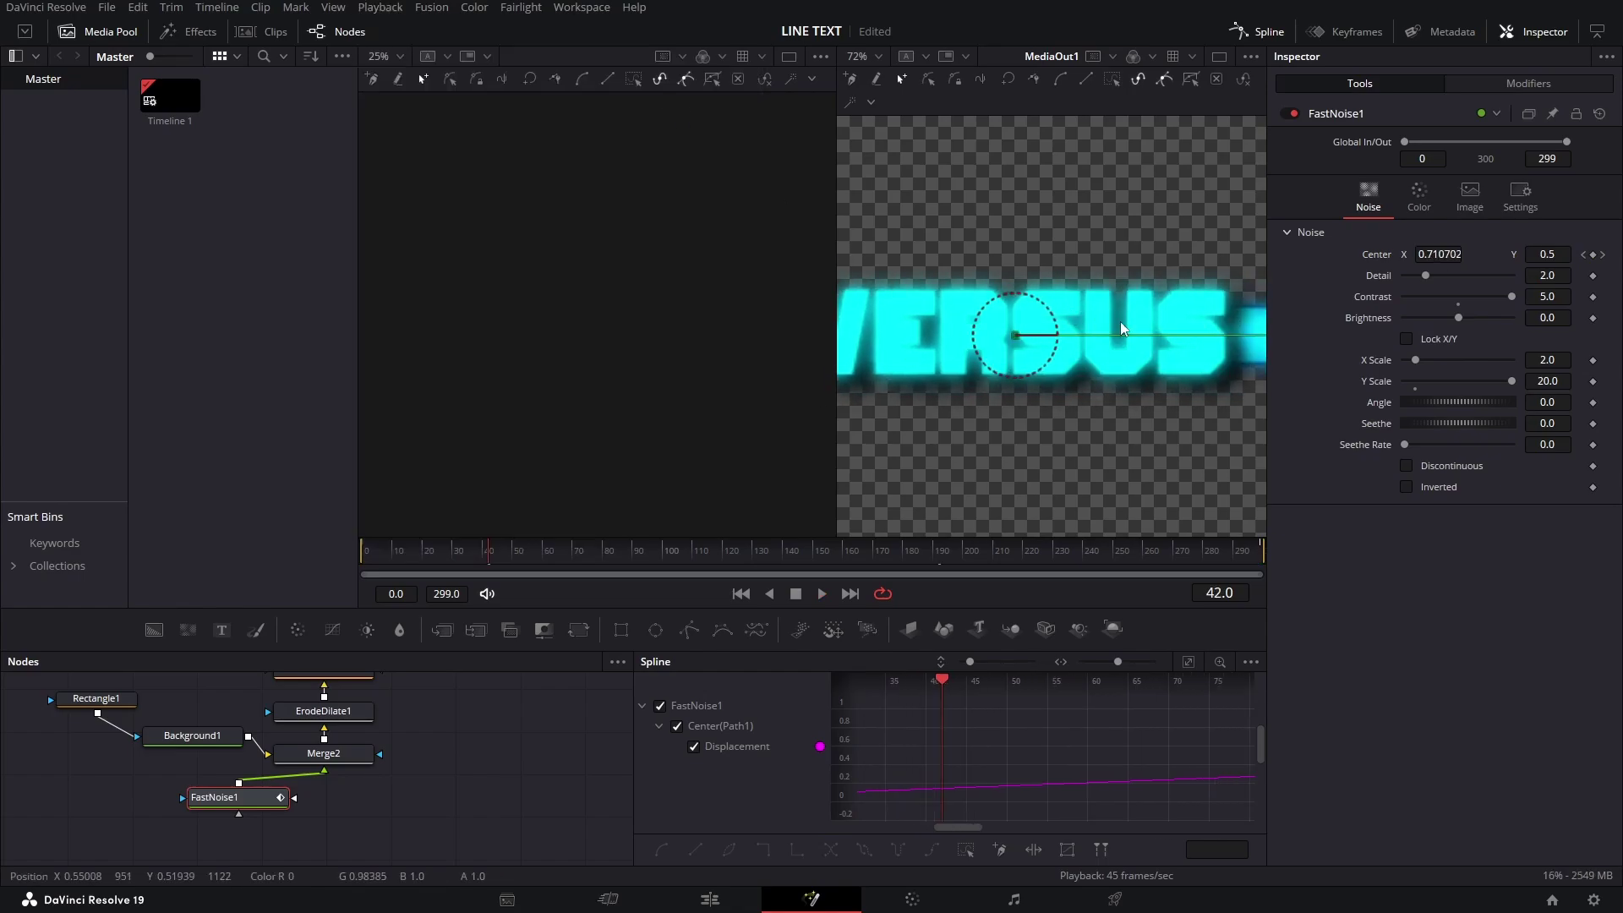
pyautogui.scroll(2, 380, 761)
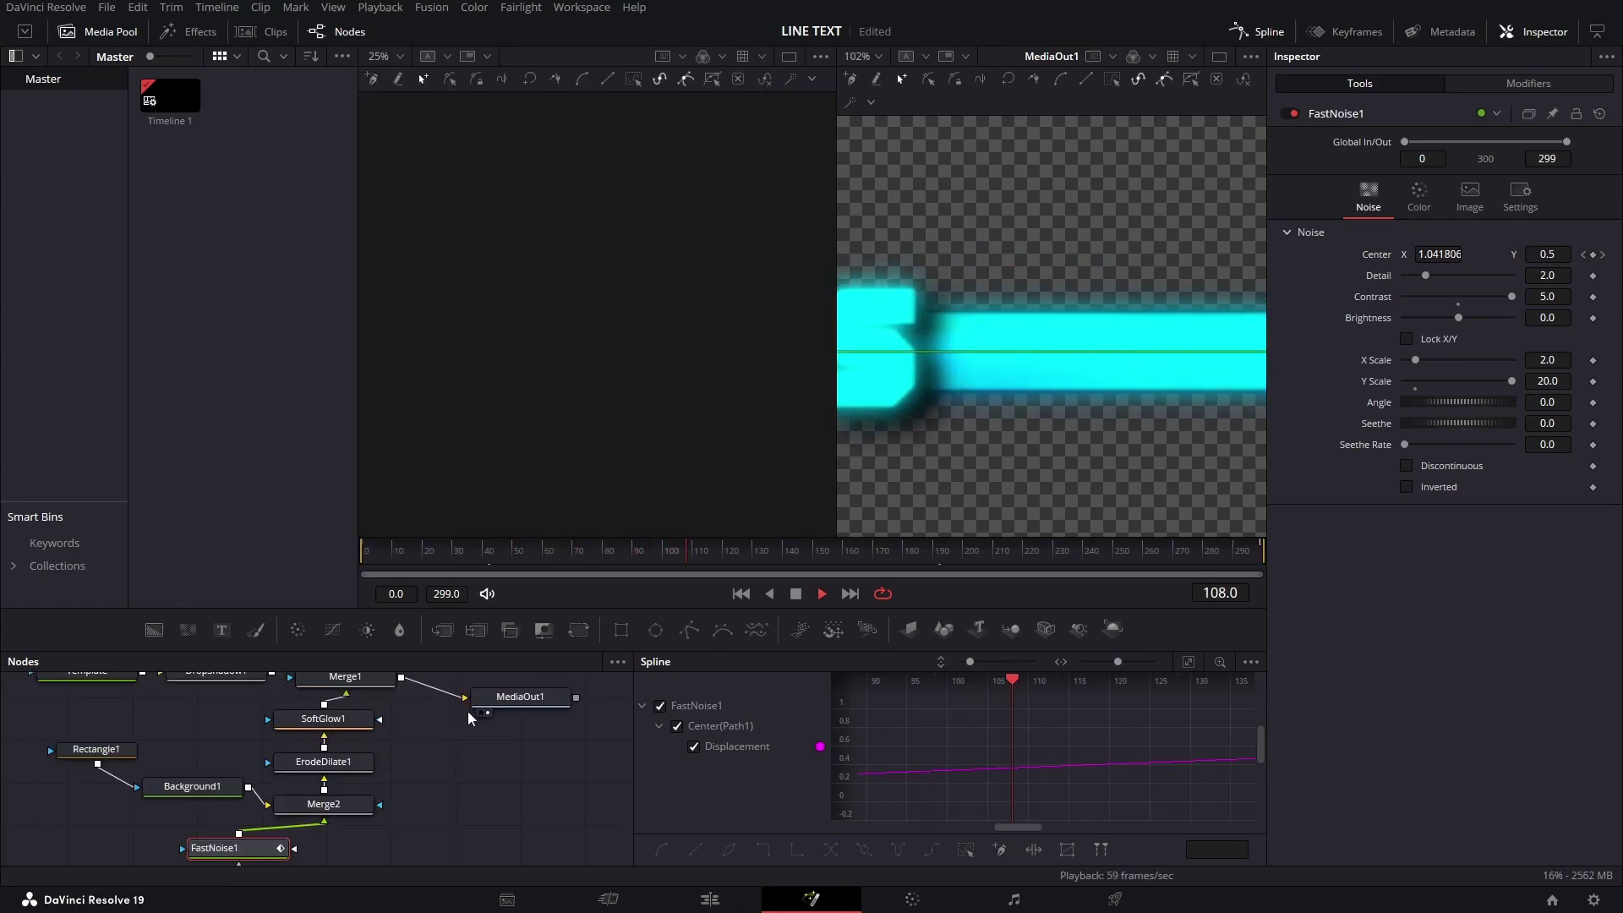
pyautogui.click(520, 711)
pyautogui.scroll(1, 1070, 374)
pyautogui.scroll(1, 997, 440)
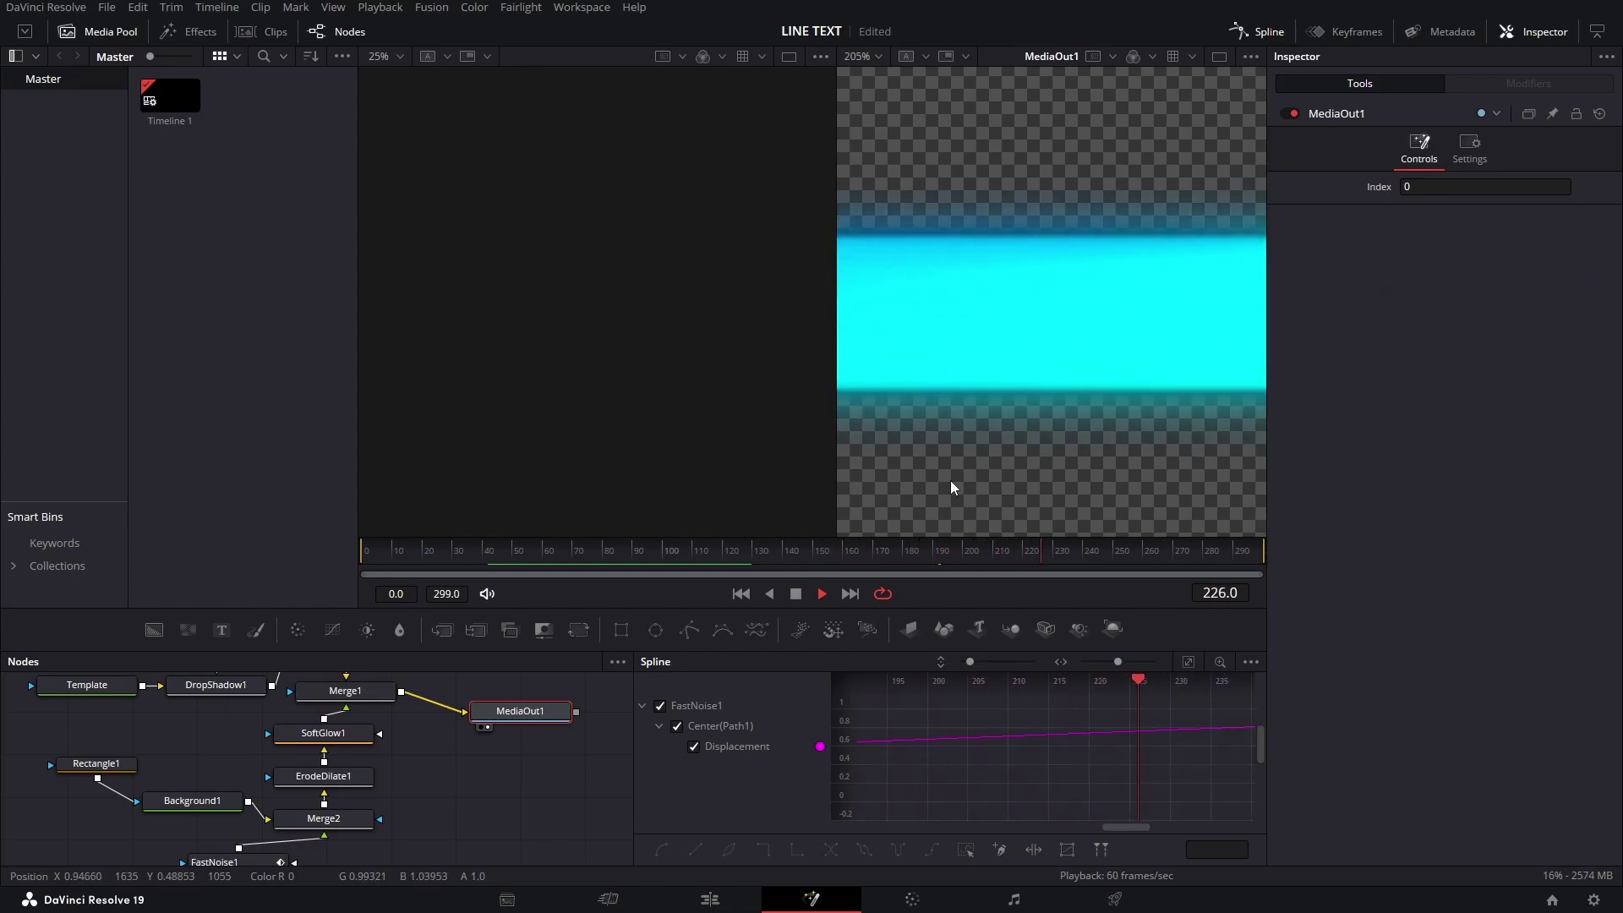
# Step: Change FastNoise1's right gradient stop from cyan to deep blue #1100ff
pyautogui.click(237, 861)
pyautogui.click(1419, 196)
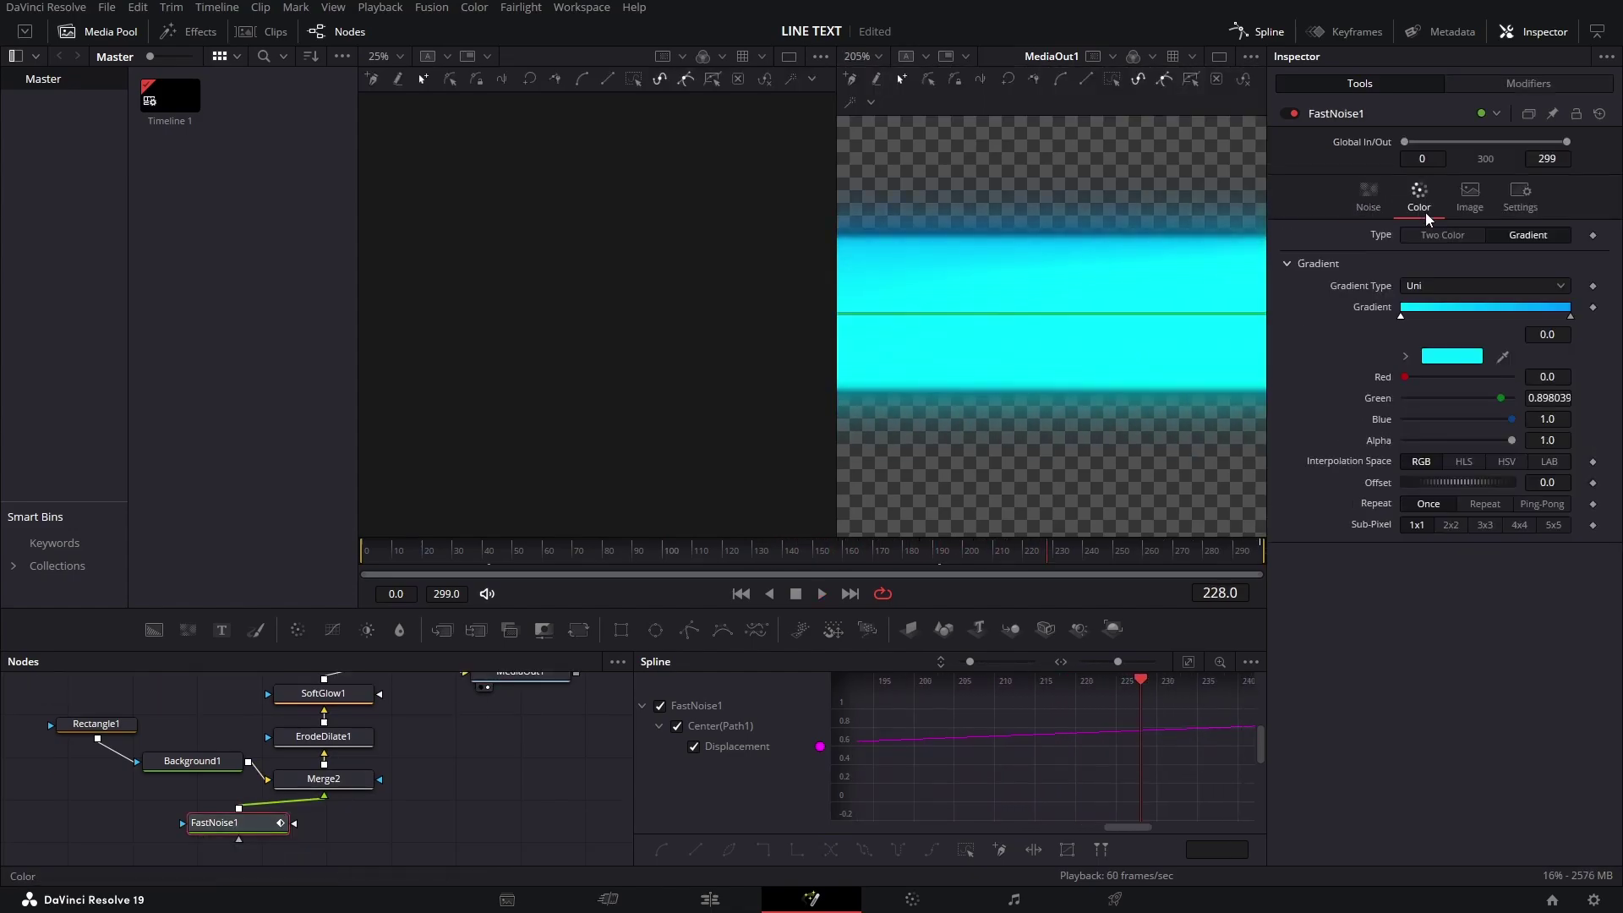
pyautogui.click(1570, 317)
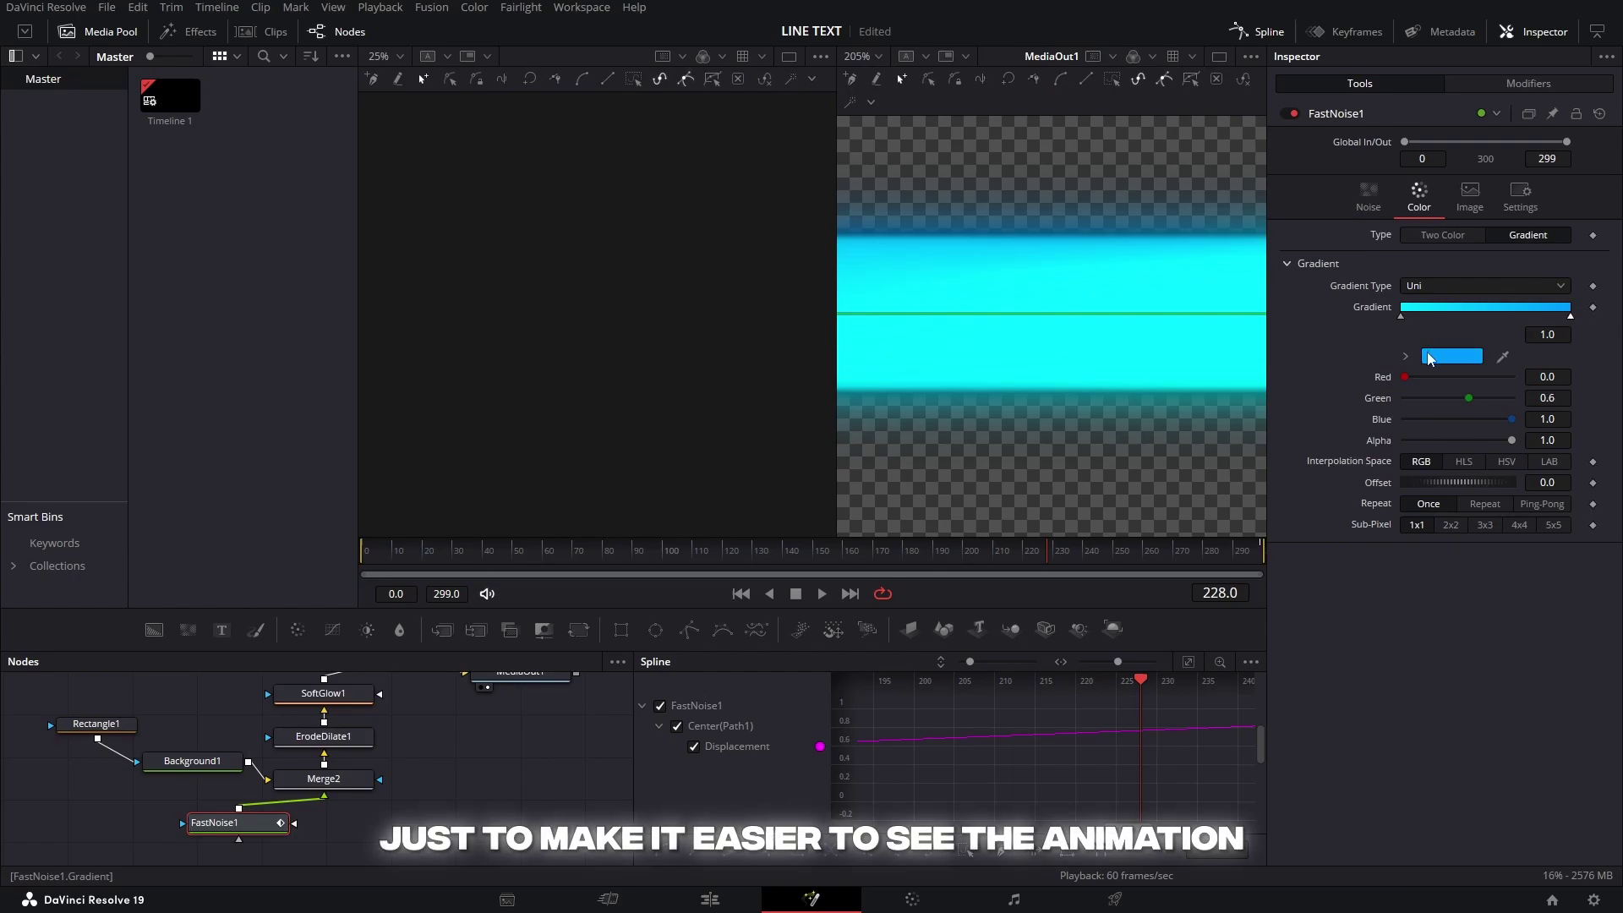
pyautogui.click(1451, 356)
pyautogui.moveTo(874, 352); pyautogui.dragTo(862, 308)
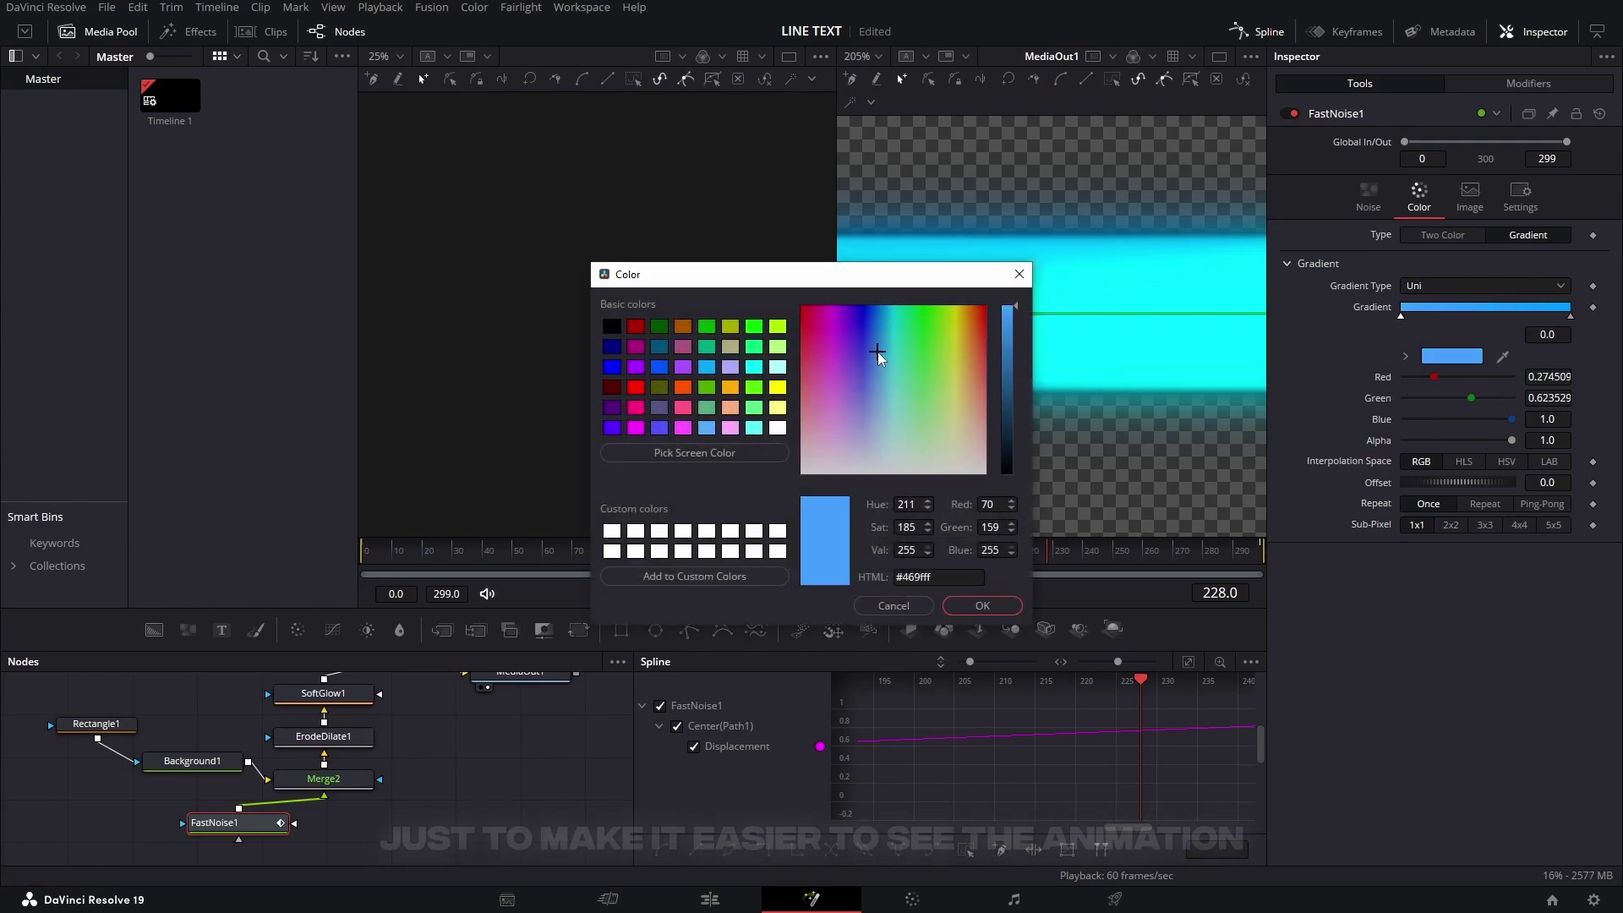
pyautogui.click(980, 607)
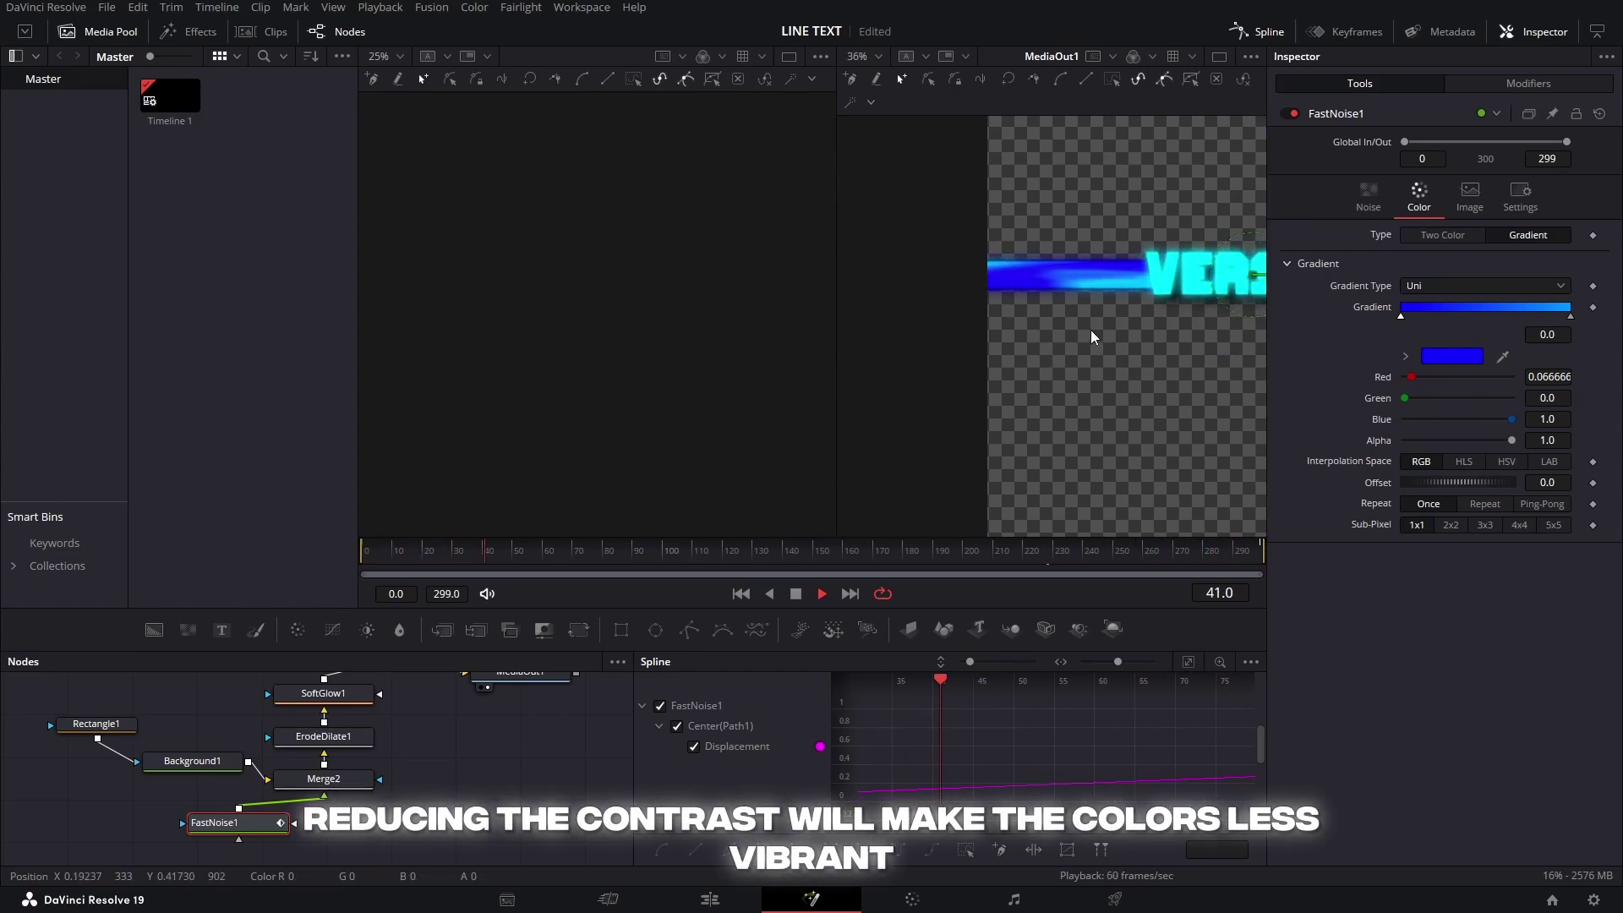
# Step: Fit the frame and preview the final output node in the viewer
pyautogui.hotkey('ctrl', 'f')
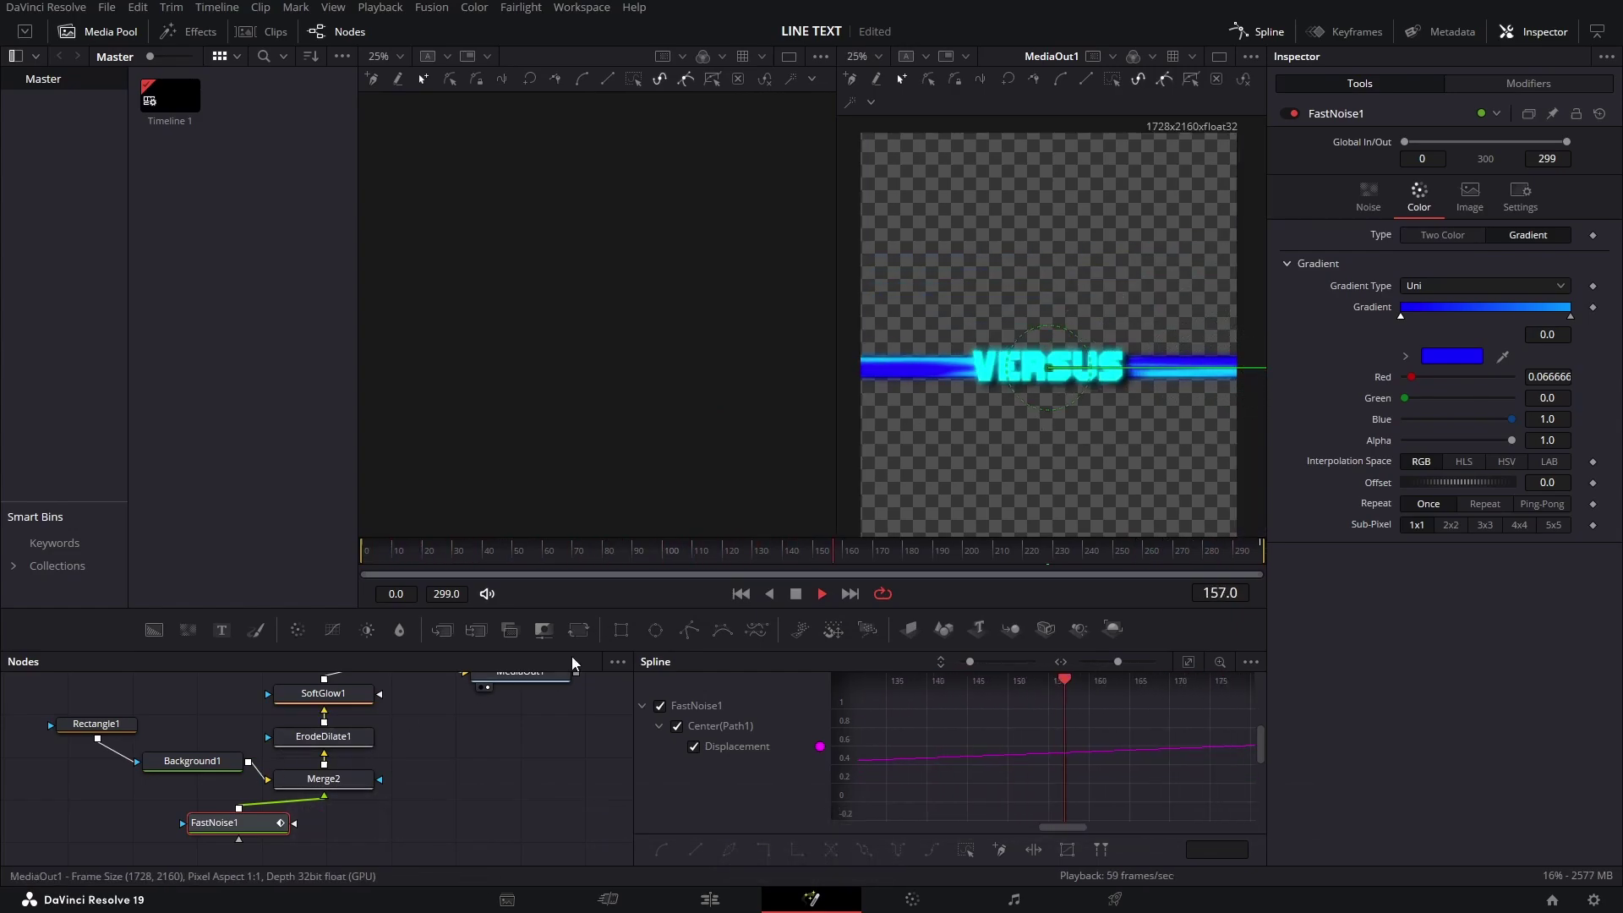
pyautogui.click(519, 674)
pyautogui.scroll(1, 1088, 415)
pyautogui.scroll(2, 1088, 360)
pyautogui.scroll(2, 1045, 372)
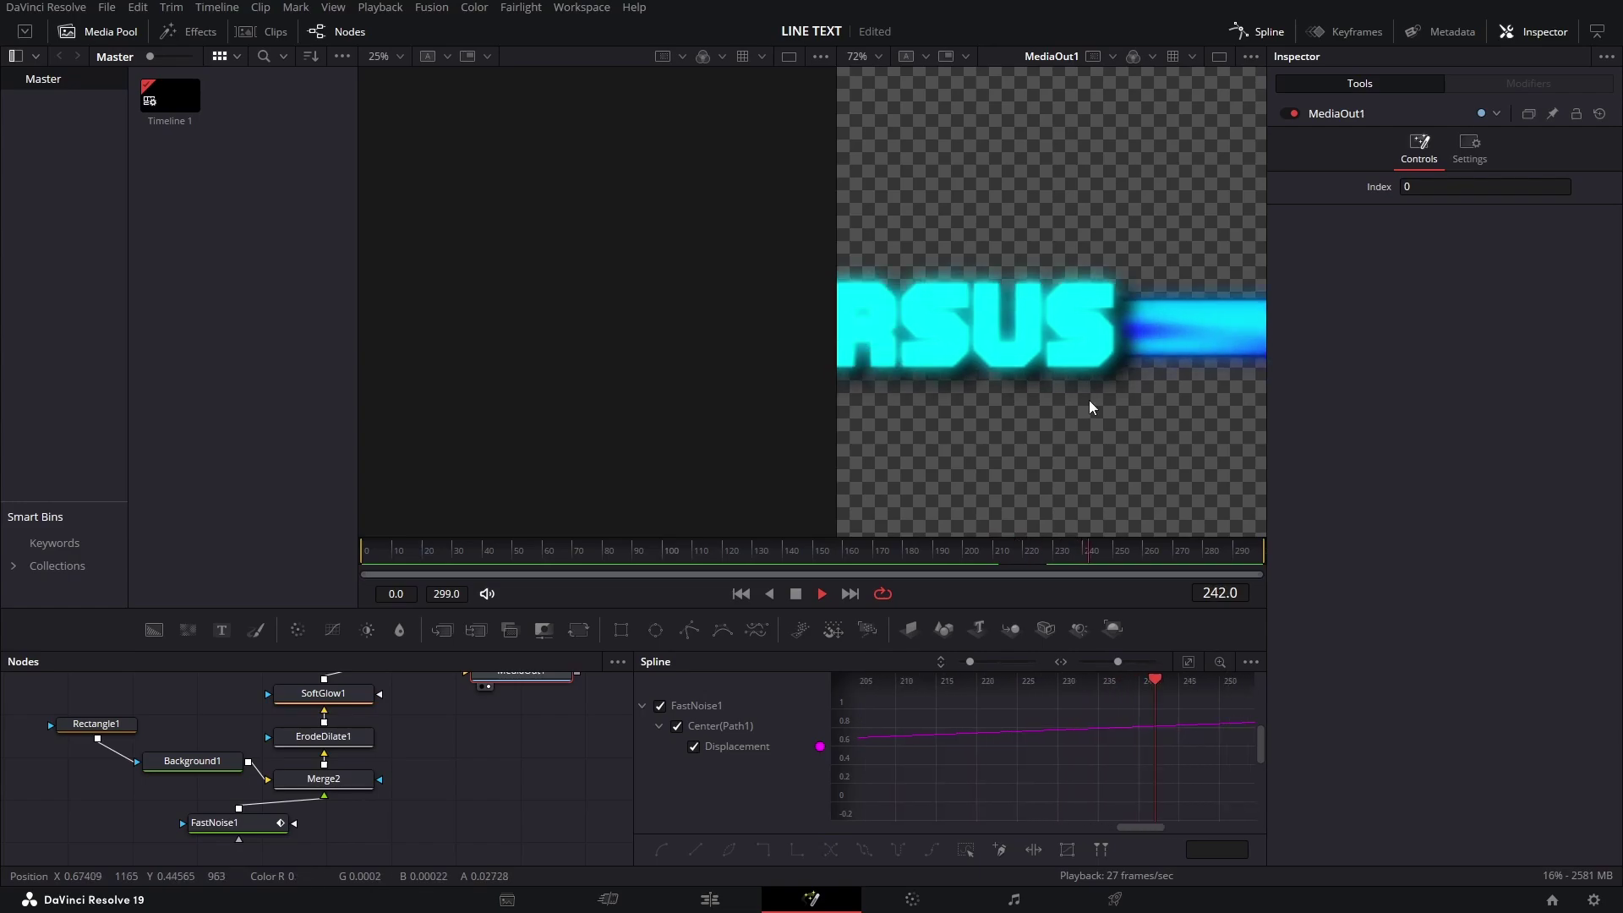
pyautogui.scroll(-1, 1089, 399)
pyautogui.scroll(-1, 1067, 420)
pyautogui.press('space')
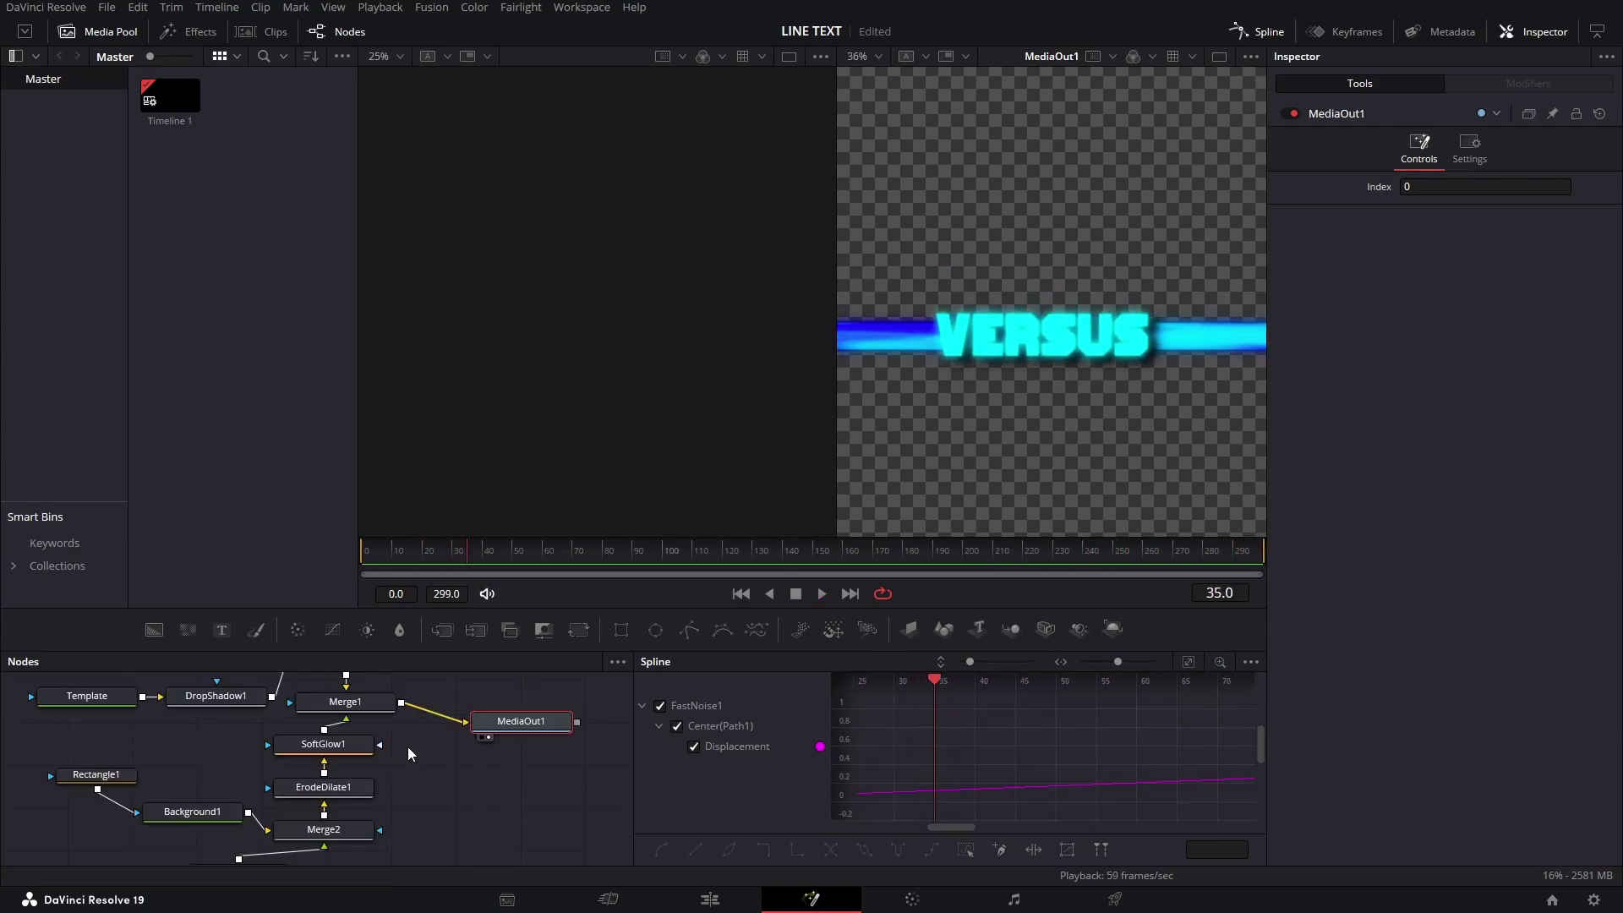
# Step: Move the Template and DropShadow nodes up-left to make room beside SoftGlow2
pyautogui.click(338, 723)
pyautogui.moveTo(118, 739)
pyautogui.mouseDown()
pyautogui.moveTo(295, 774)
pyautogui.moveTo(115, 727)
pyautogui.mouseUp()
pyautogui.click(260, 730)
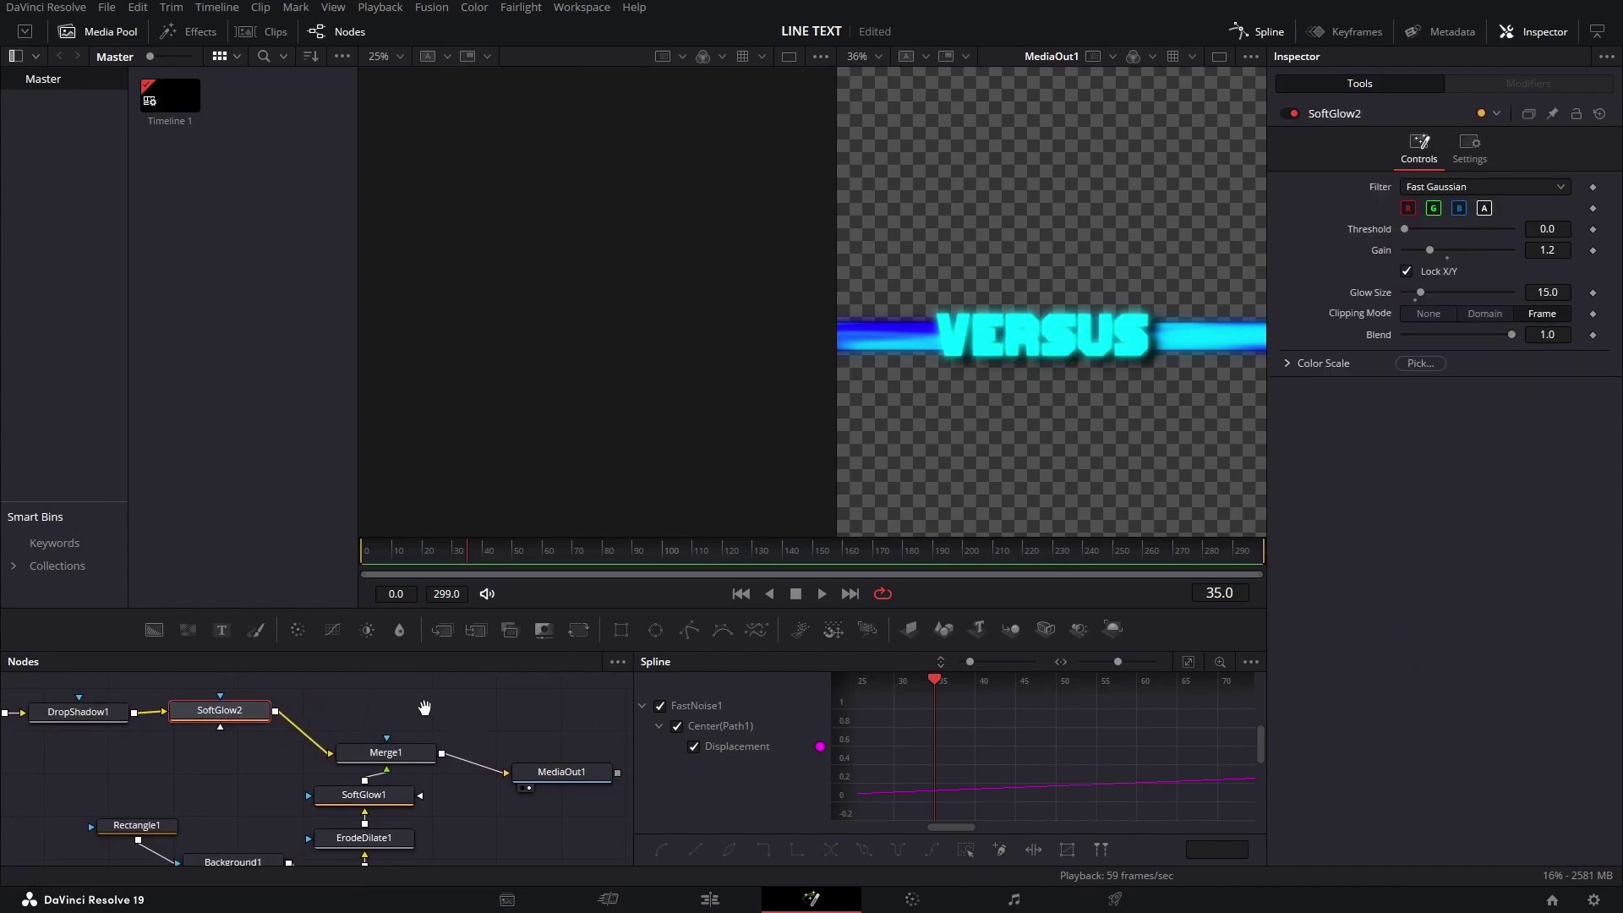
# Step: Add a black Background merged after SoftGlow2 through Merge3
pyautogui.click(151, 645)
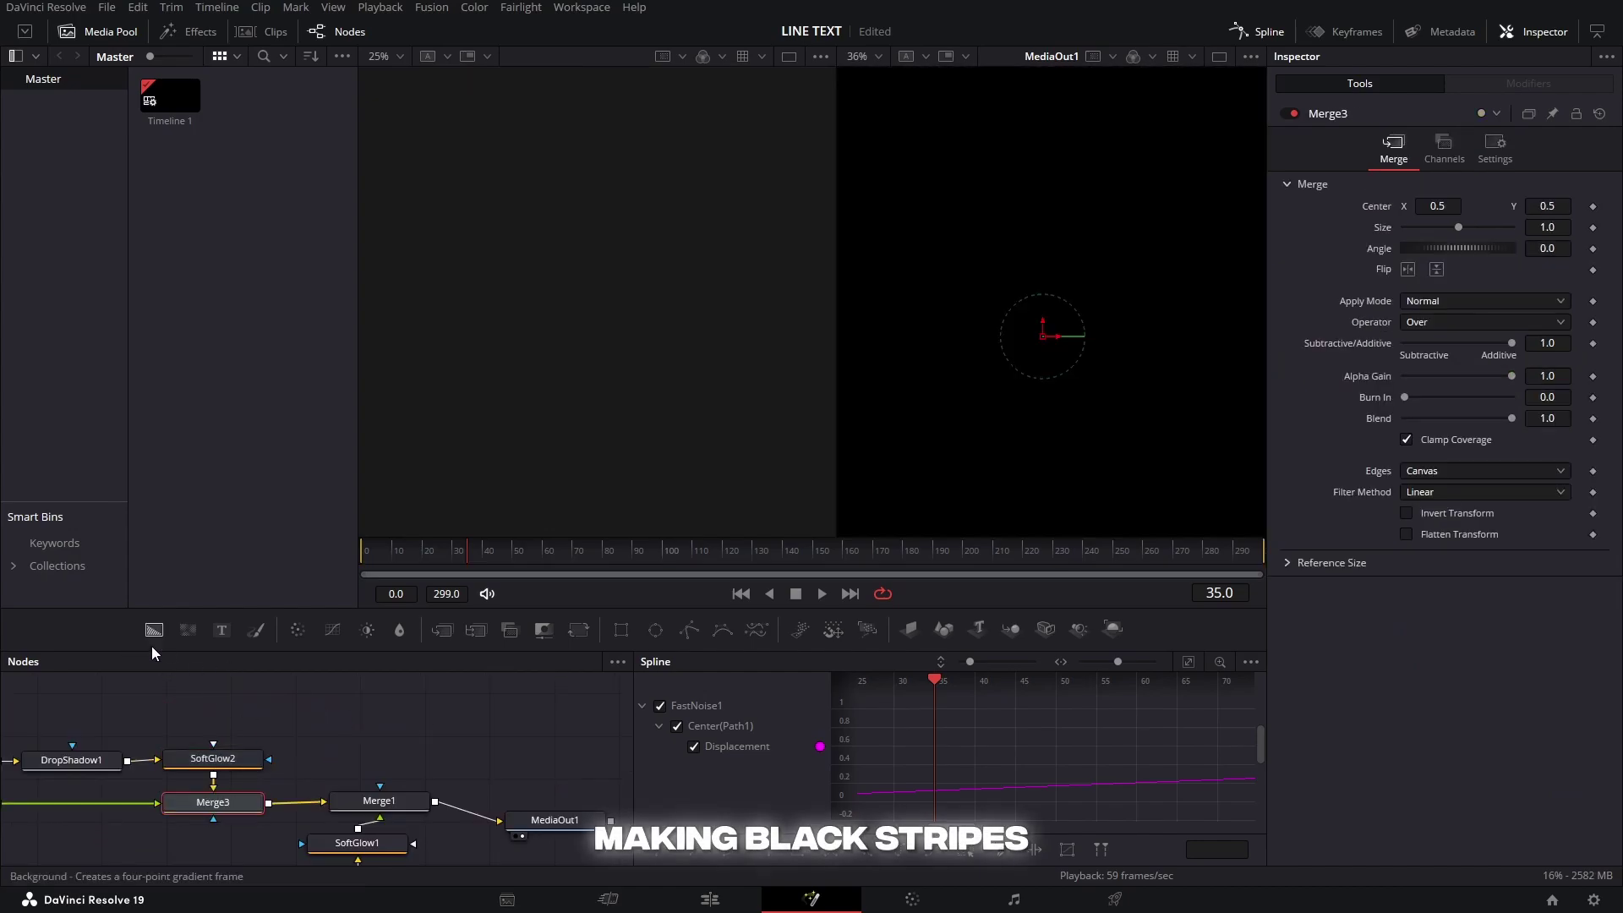
pyautogui.scroll(-2, 57, 771)
pyautogui.click(85, 742)
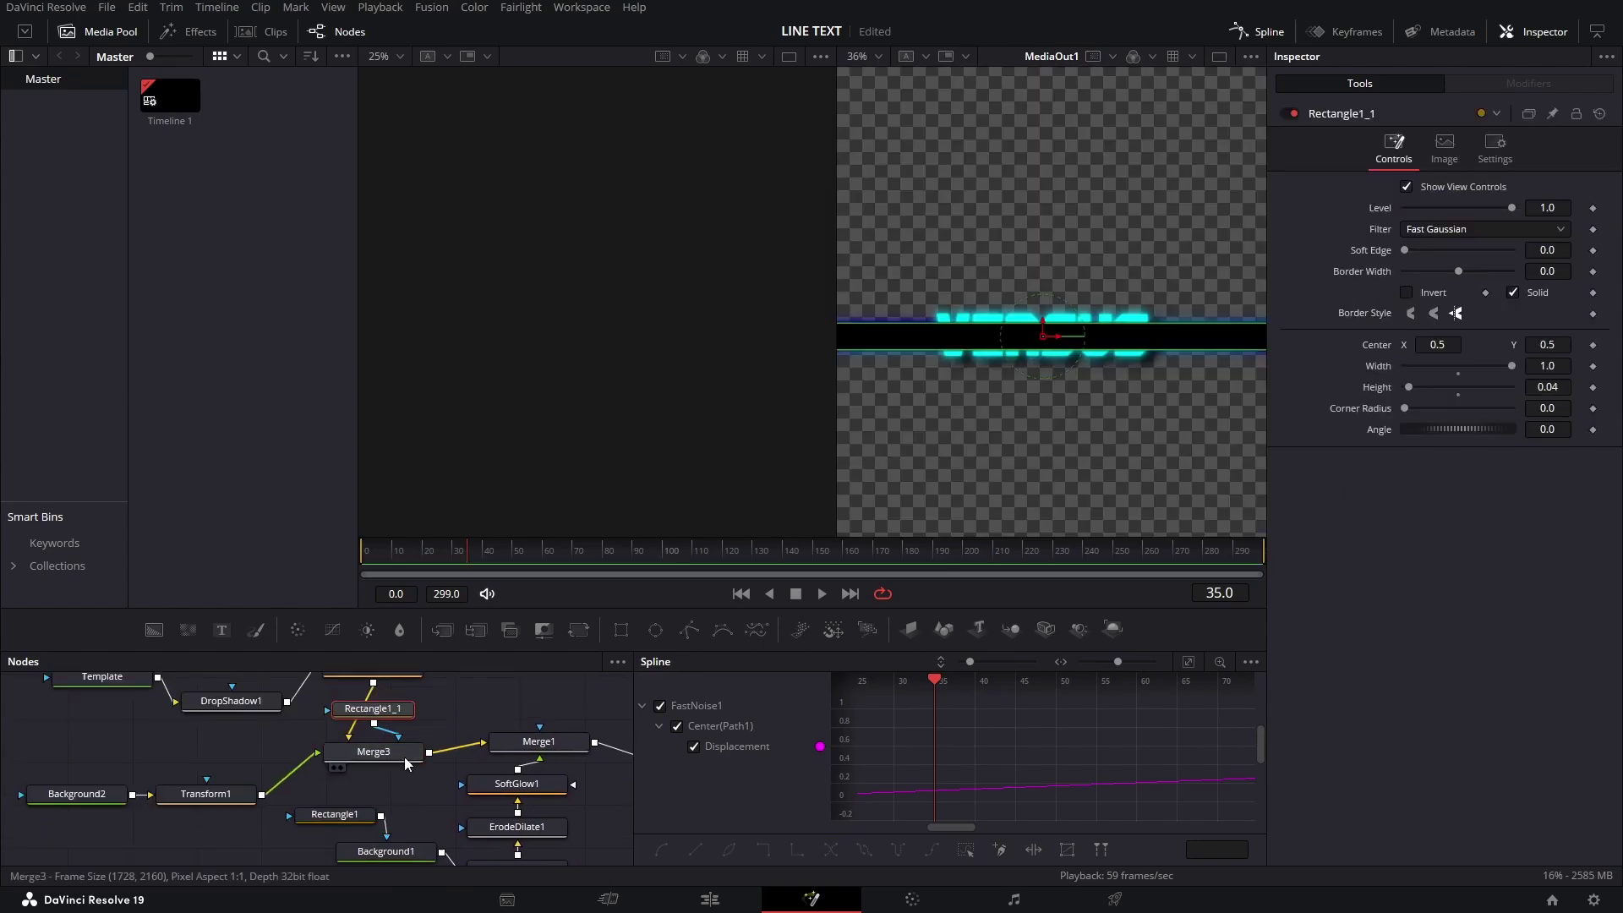
pyautogui.click(96, 800)
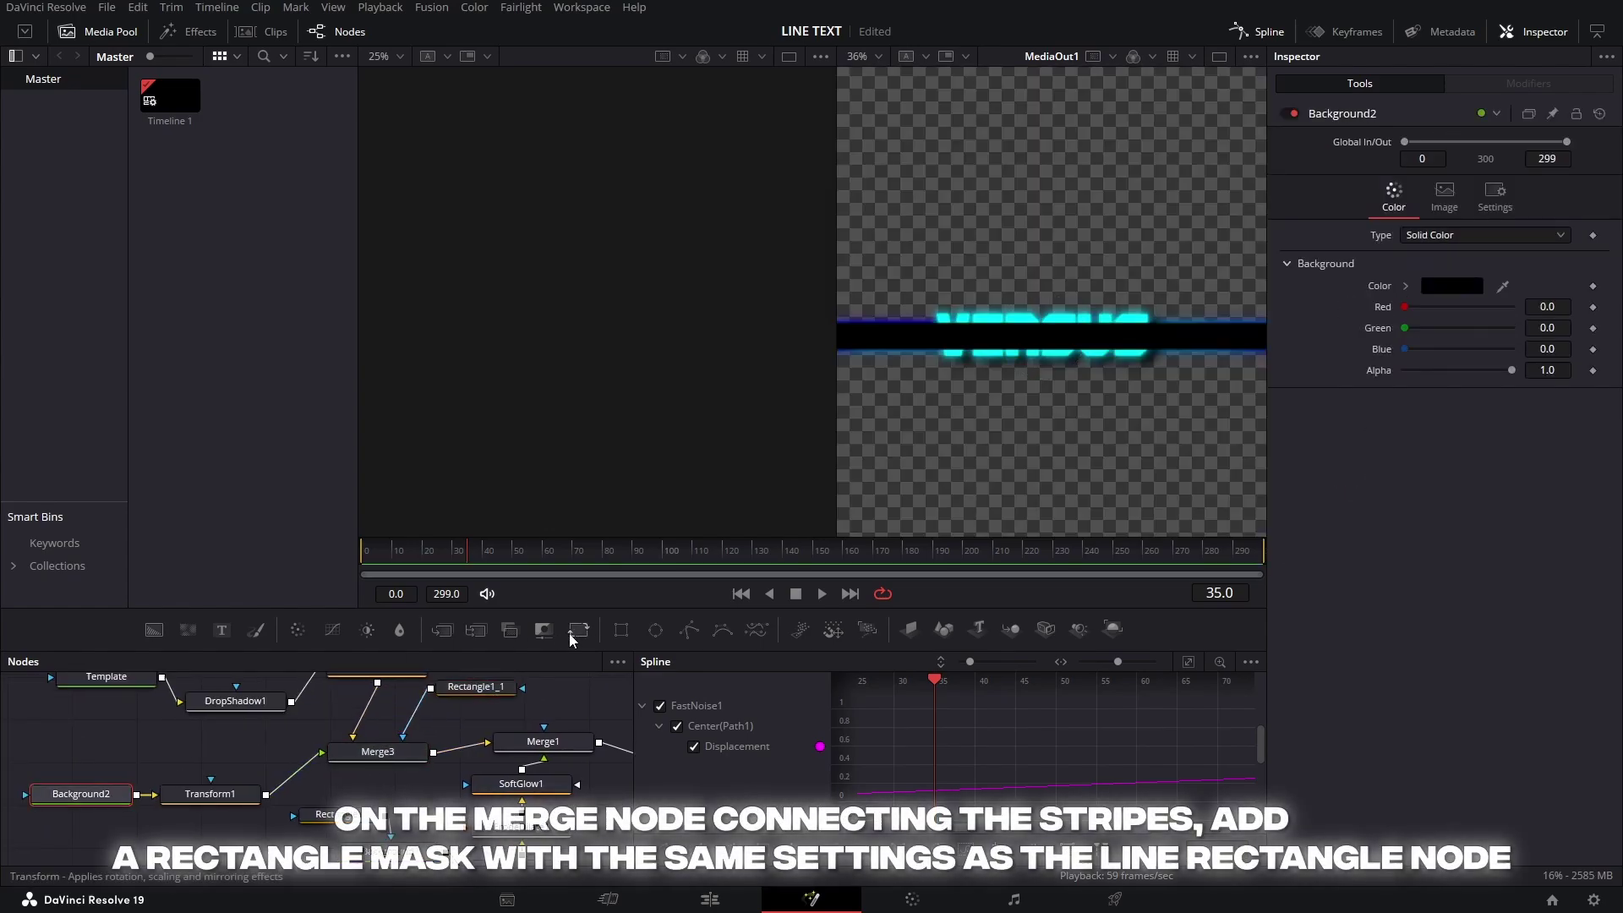
# Step: Mask the black background with a Rectangle of width 0.3 and height 1.0
pyautogui.click(621, 630)
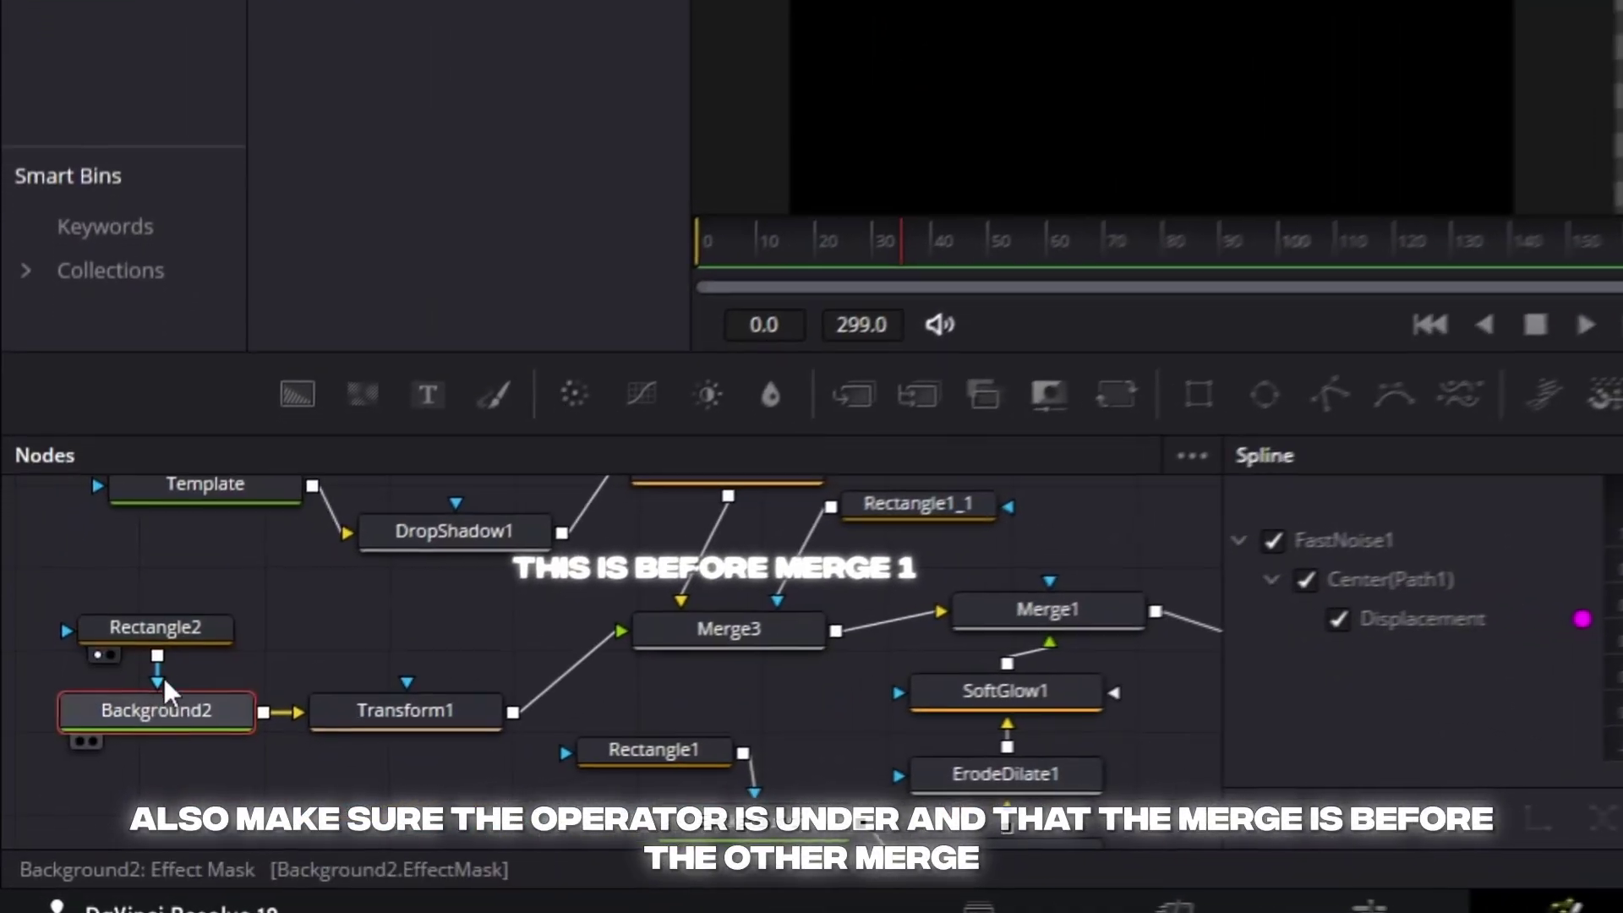
pyautogui.click(157, 628)
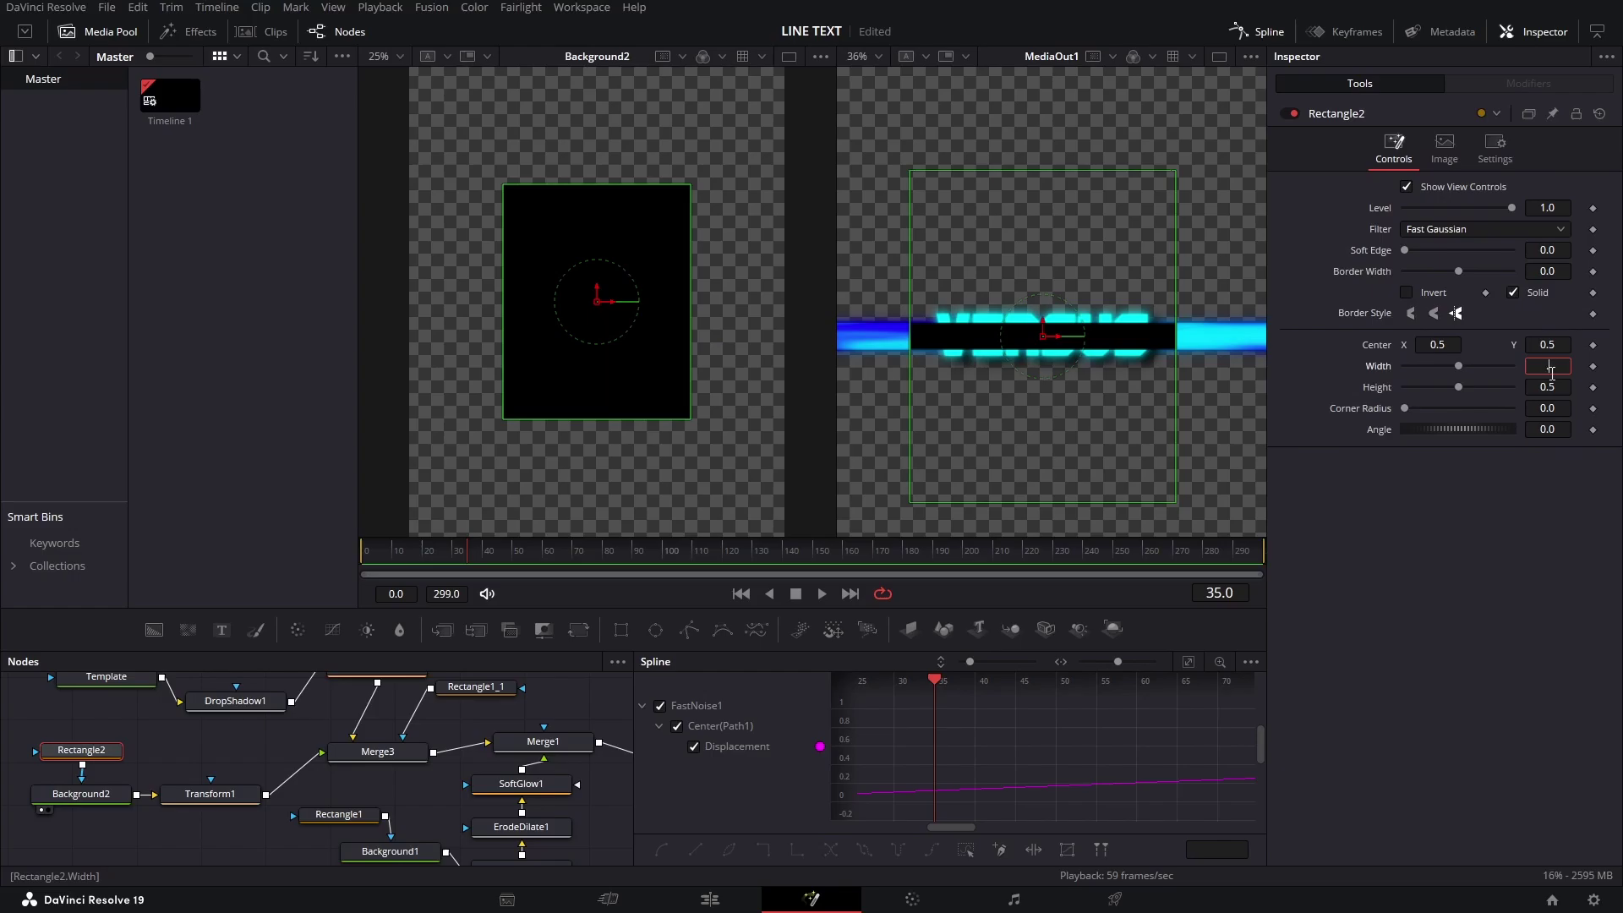
pyautogui.write('0.3')
pyautogui.press('Tab')
pyautogui.write('1')
pyautogui.press('Tab')
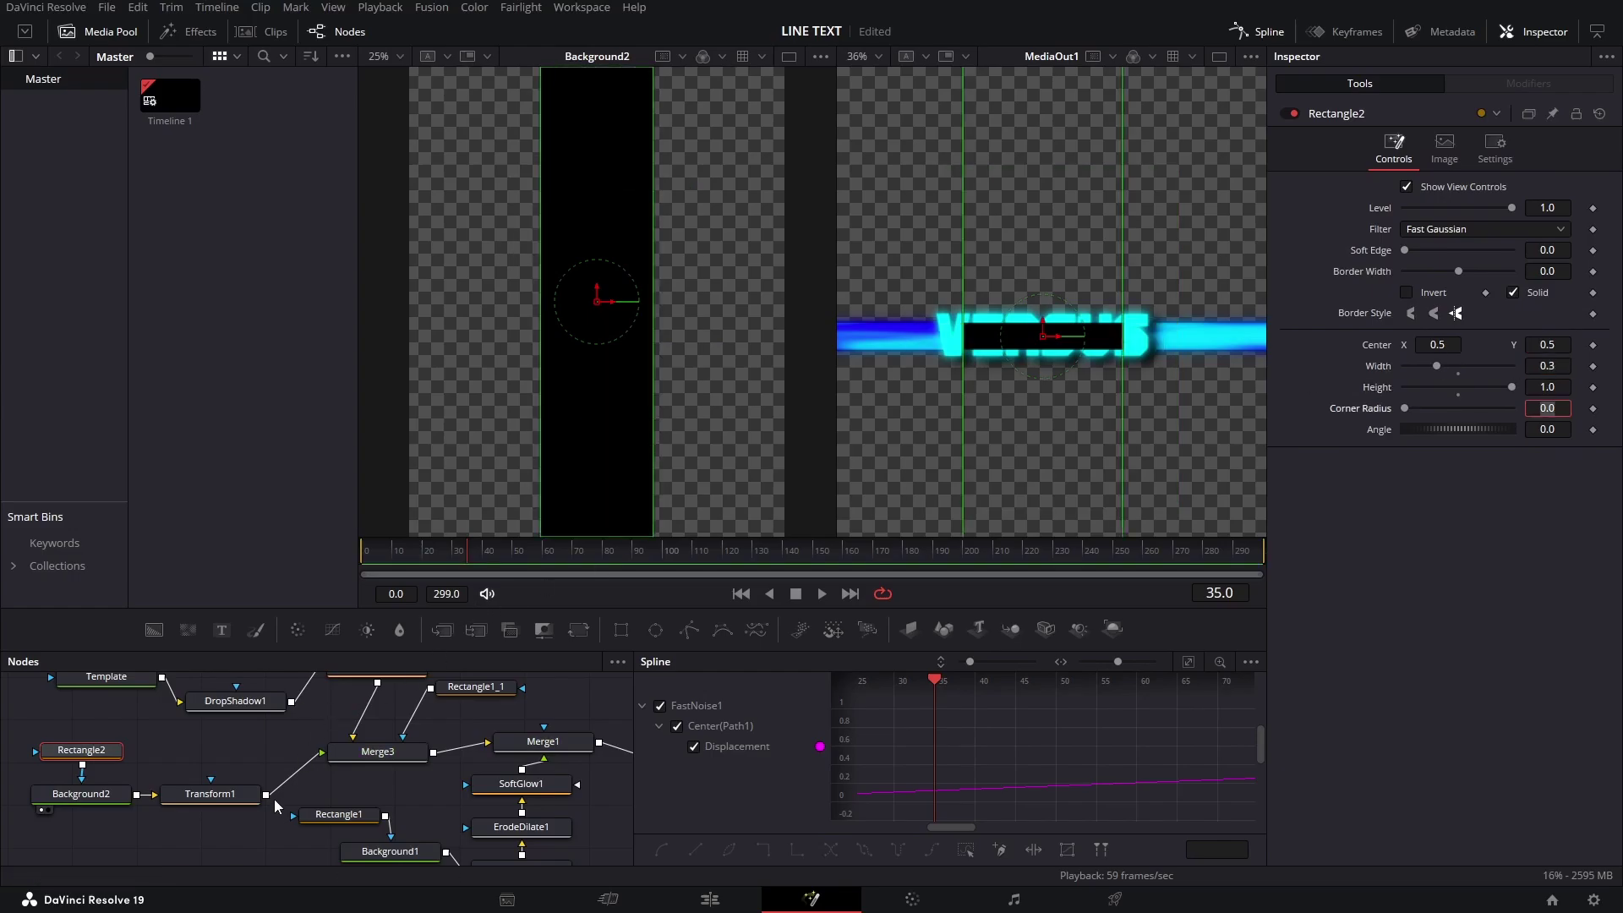
pyautogui.click(249, 795)
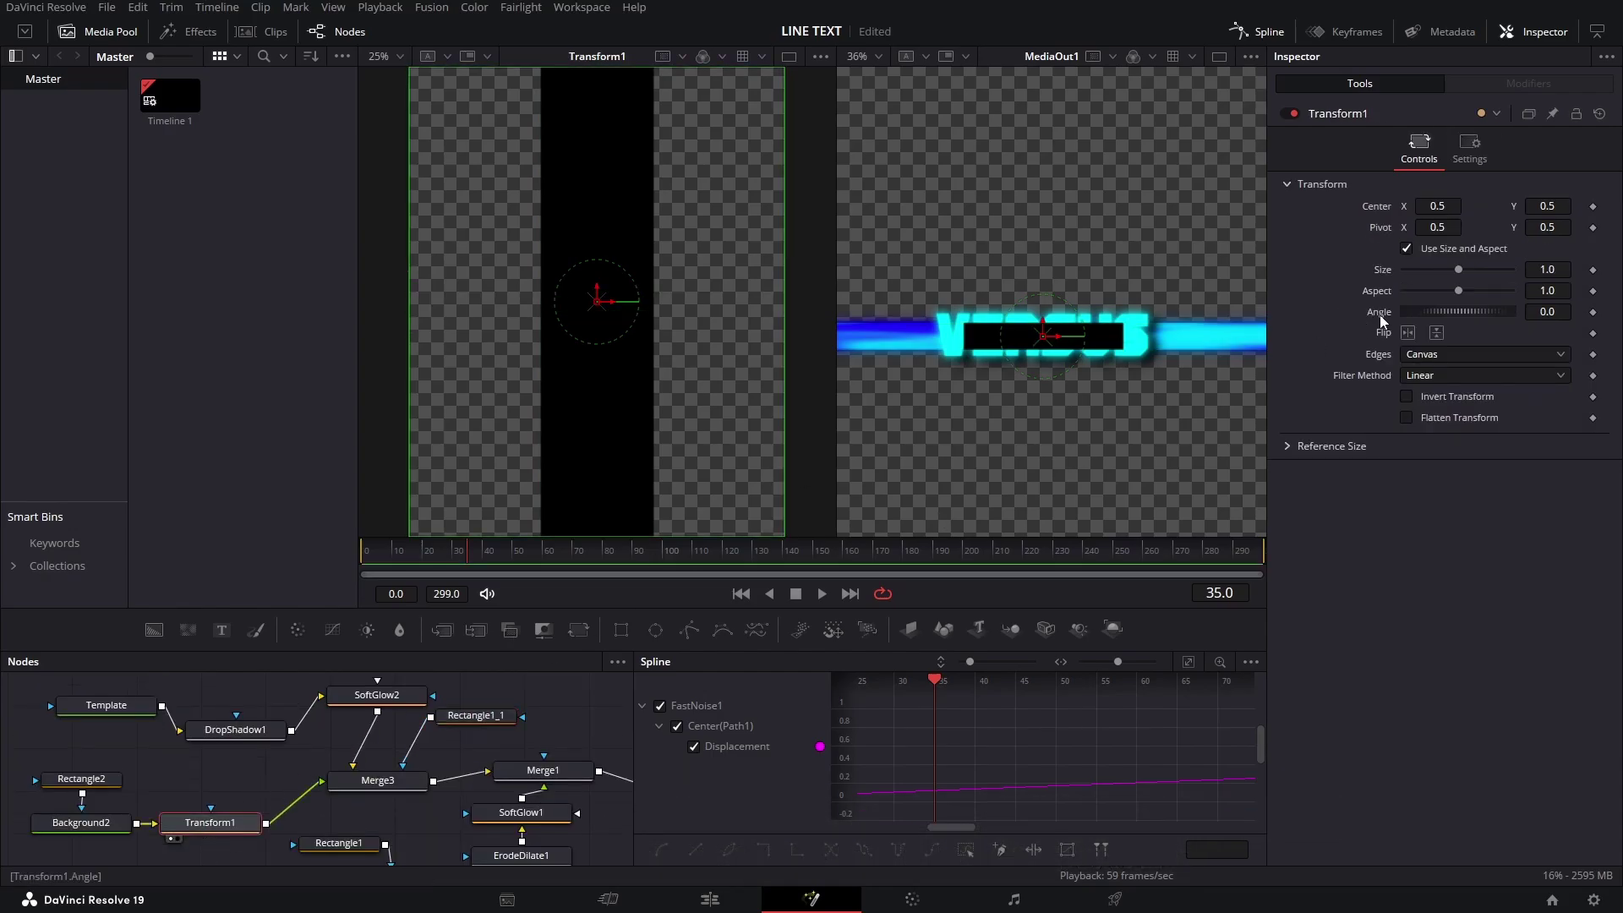
# Step: Scale the stripe to about half size and make its edges repeat across the frame
pyautogui.moveTo(1458, 269); pyautogui.dragTo(1427, 281)
pyautogui.click(1429, 354)
pyautogui.click(1432, 394)
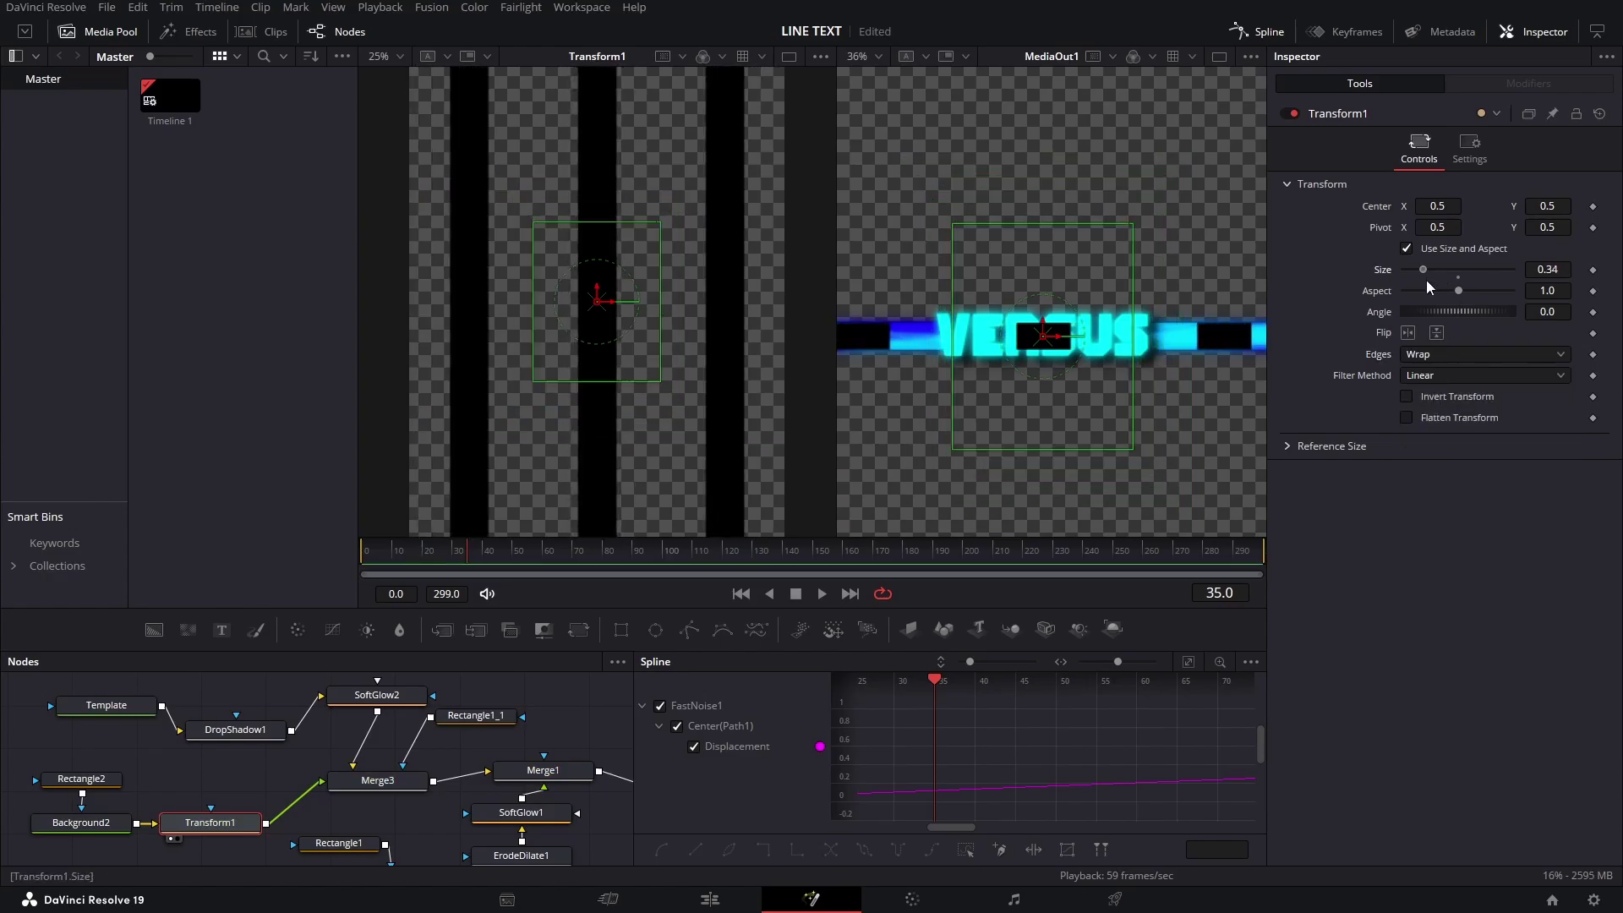
pyautogui.scroll(2, 1160, 363)
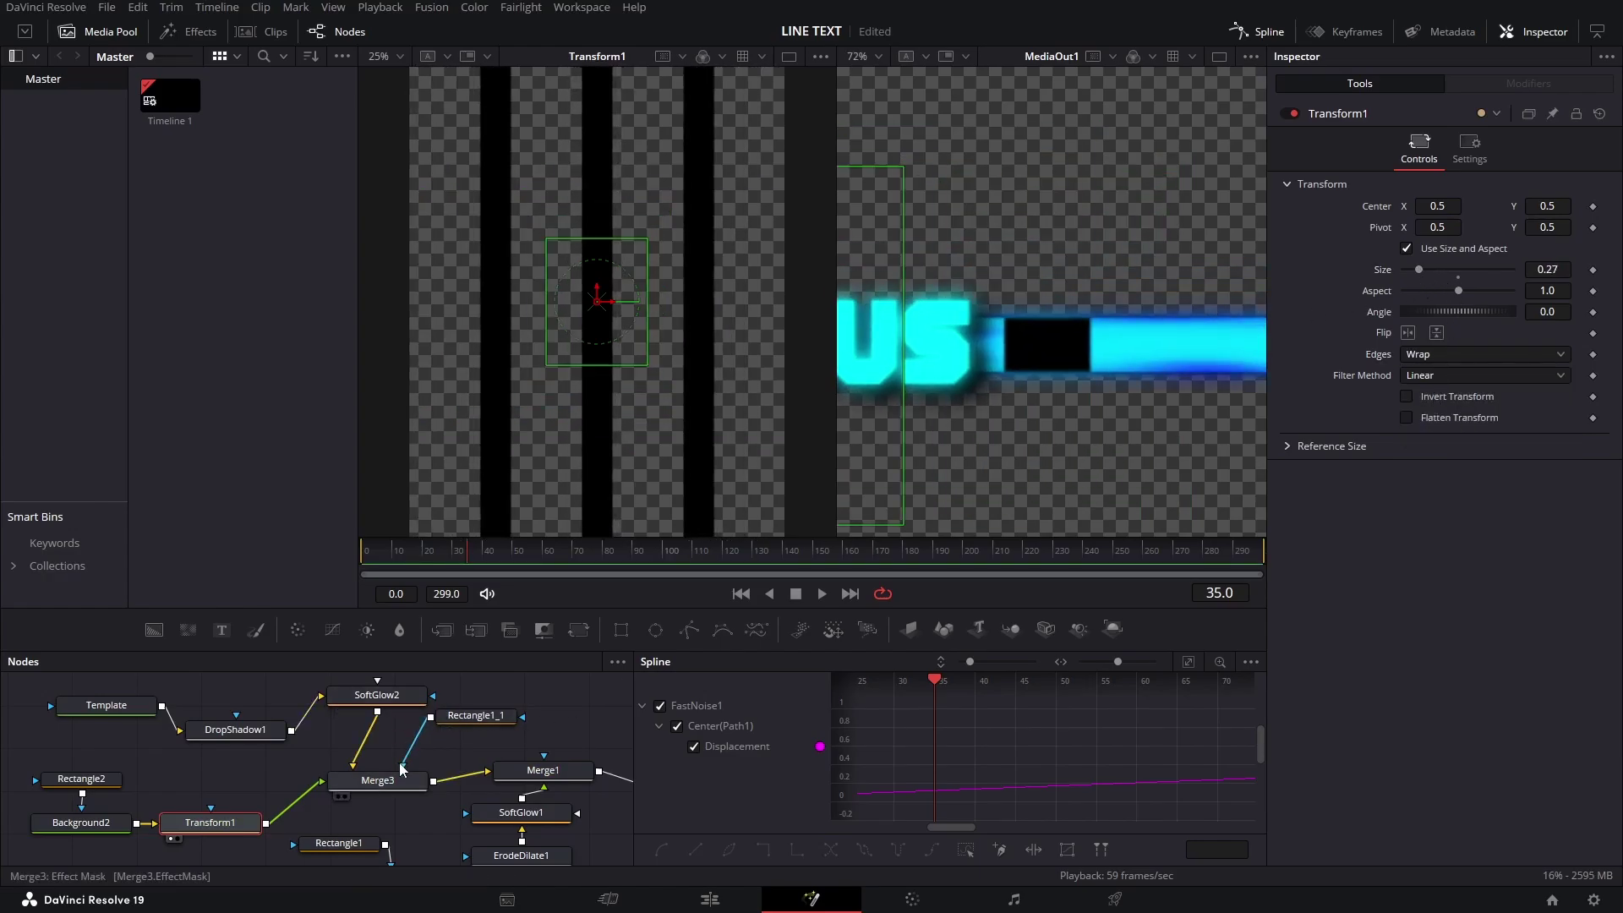
pyautogui.scroll(2, 463, 717)
# Step: Set Merge3's operator to Under so the stripes sit beneath the glowing line
pyautogui.click(378, 822)
pyautogui.click(1441, 322)
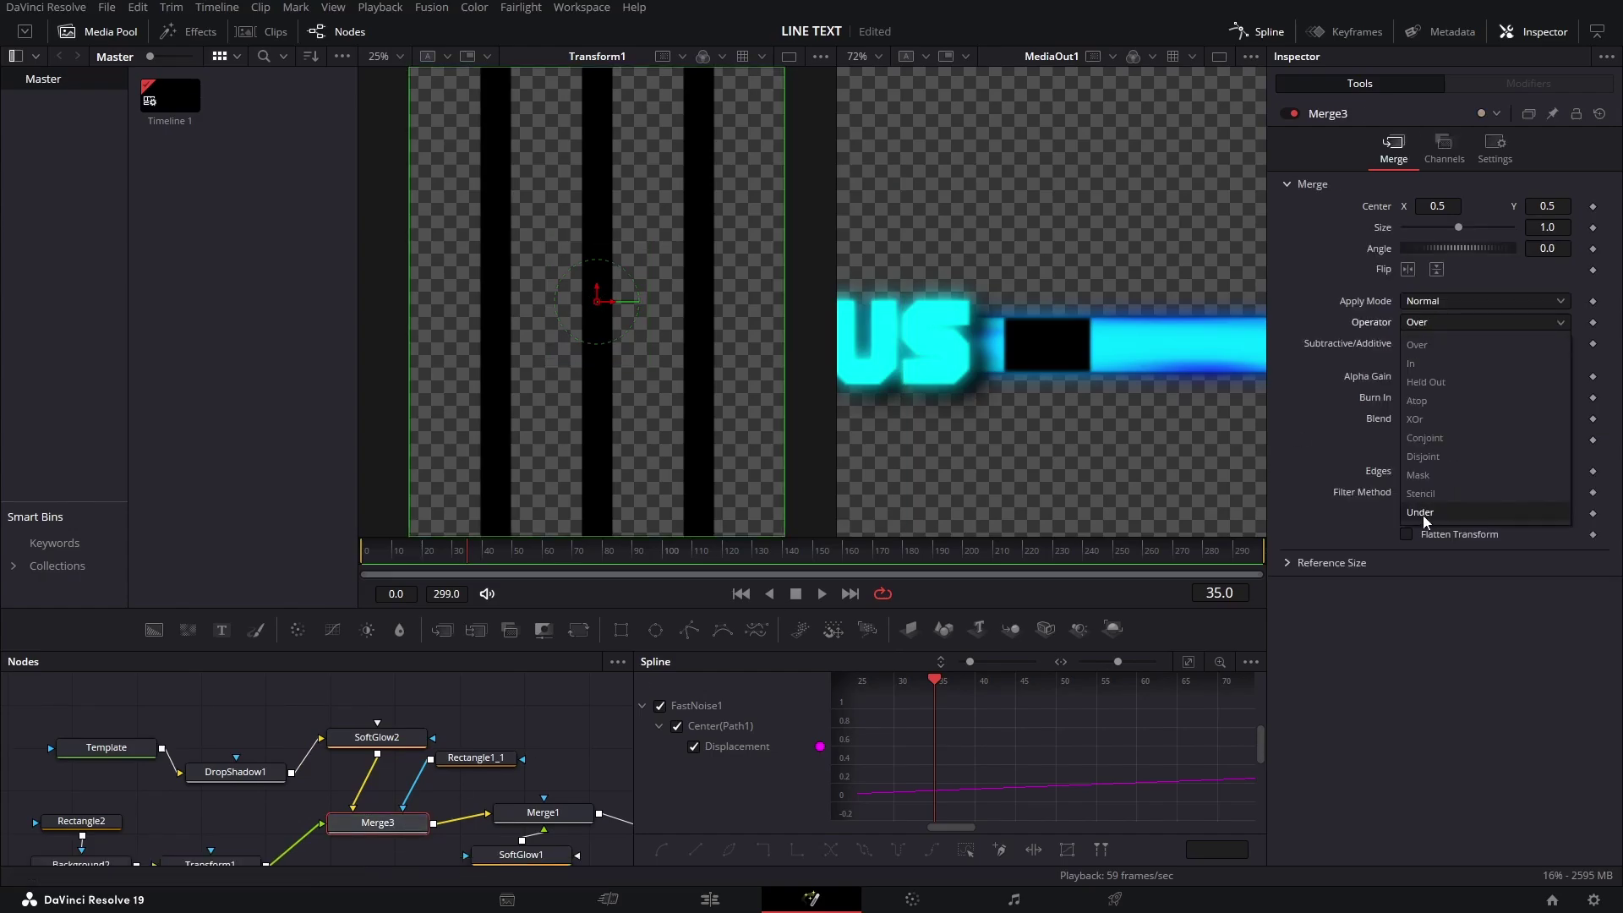
pyautogui.click(1423, 510)
pyautogui.scroll(-2, 1093, 388)
pyautogui.scroll(-2, 220, 776)
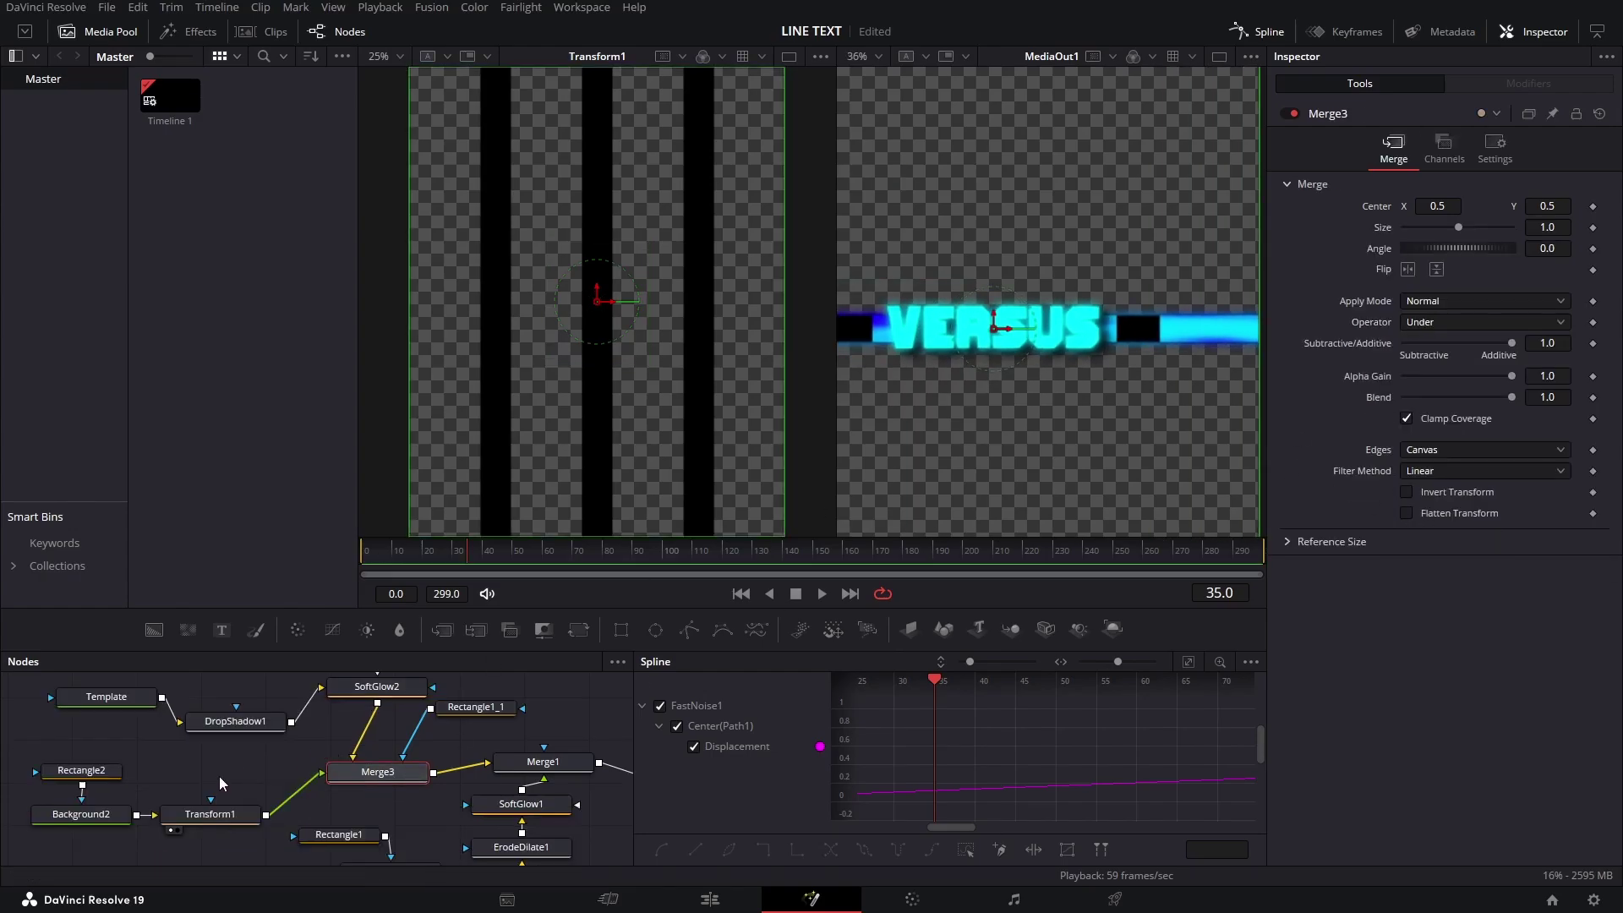
# Step: Give the Rectangle1_1 mask a Soft Edge of 0.05
pyautogui.click(490, 709)
pyautogui.scroll(2, 1150, 342)
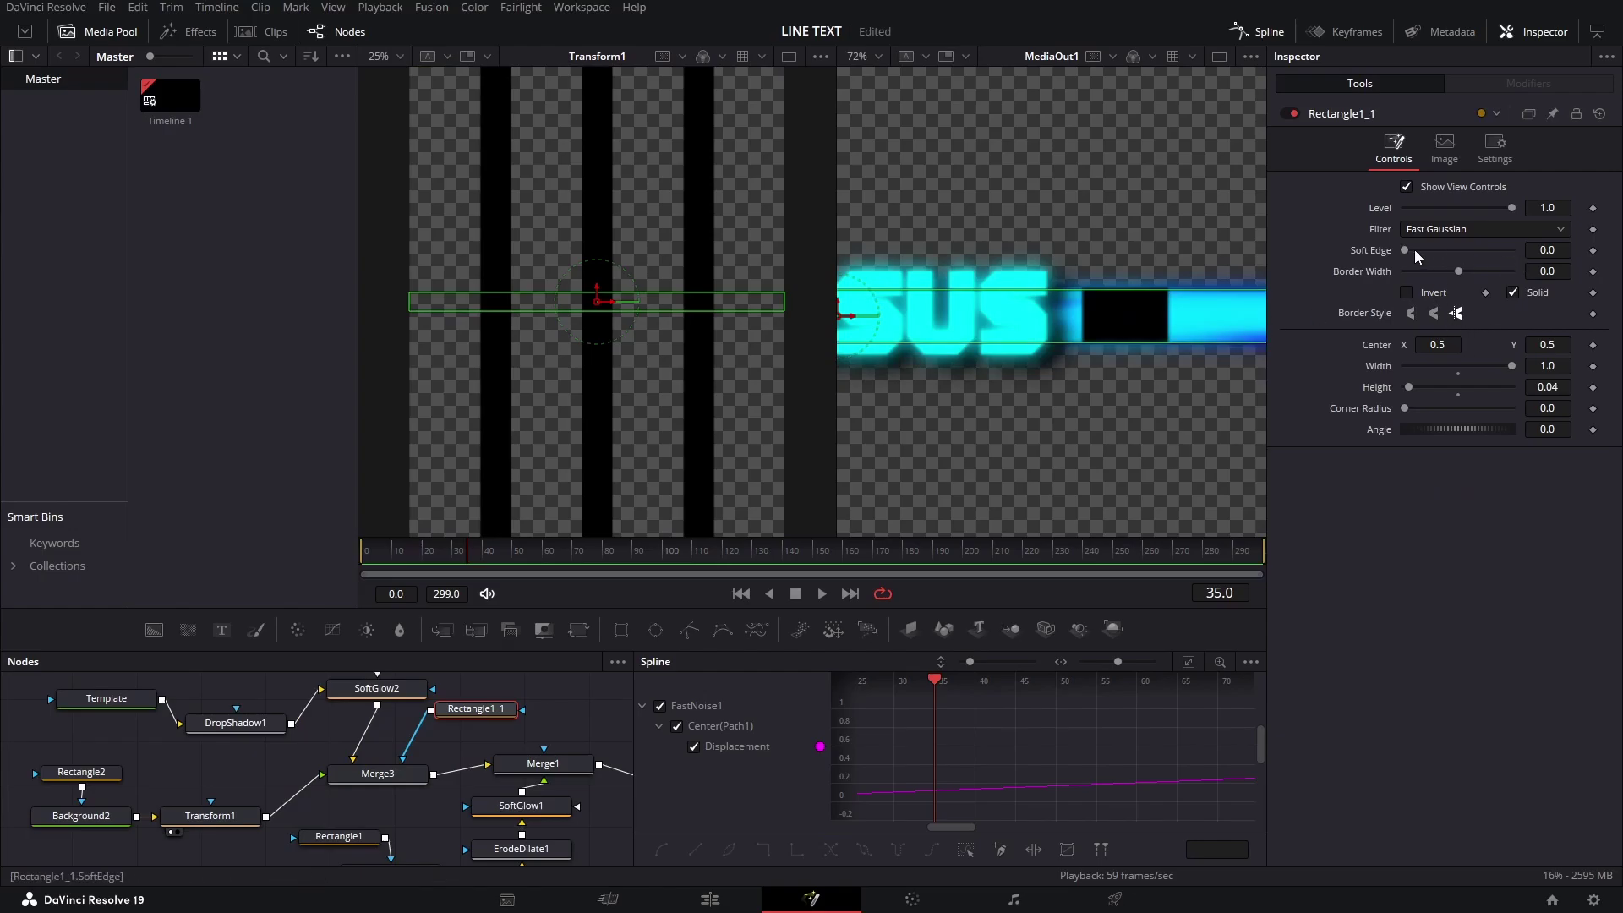
pyautogui.write('0.1')
pyautogui.press('Tab')
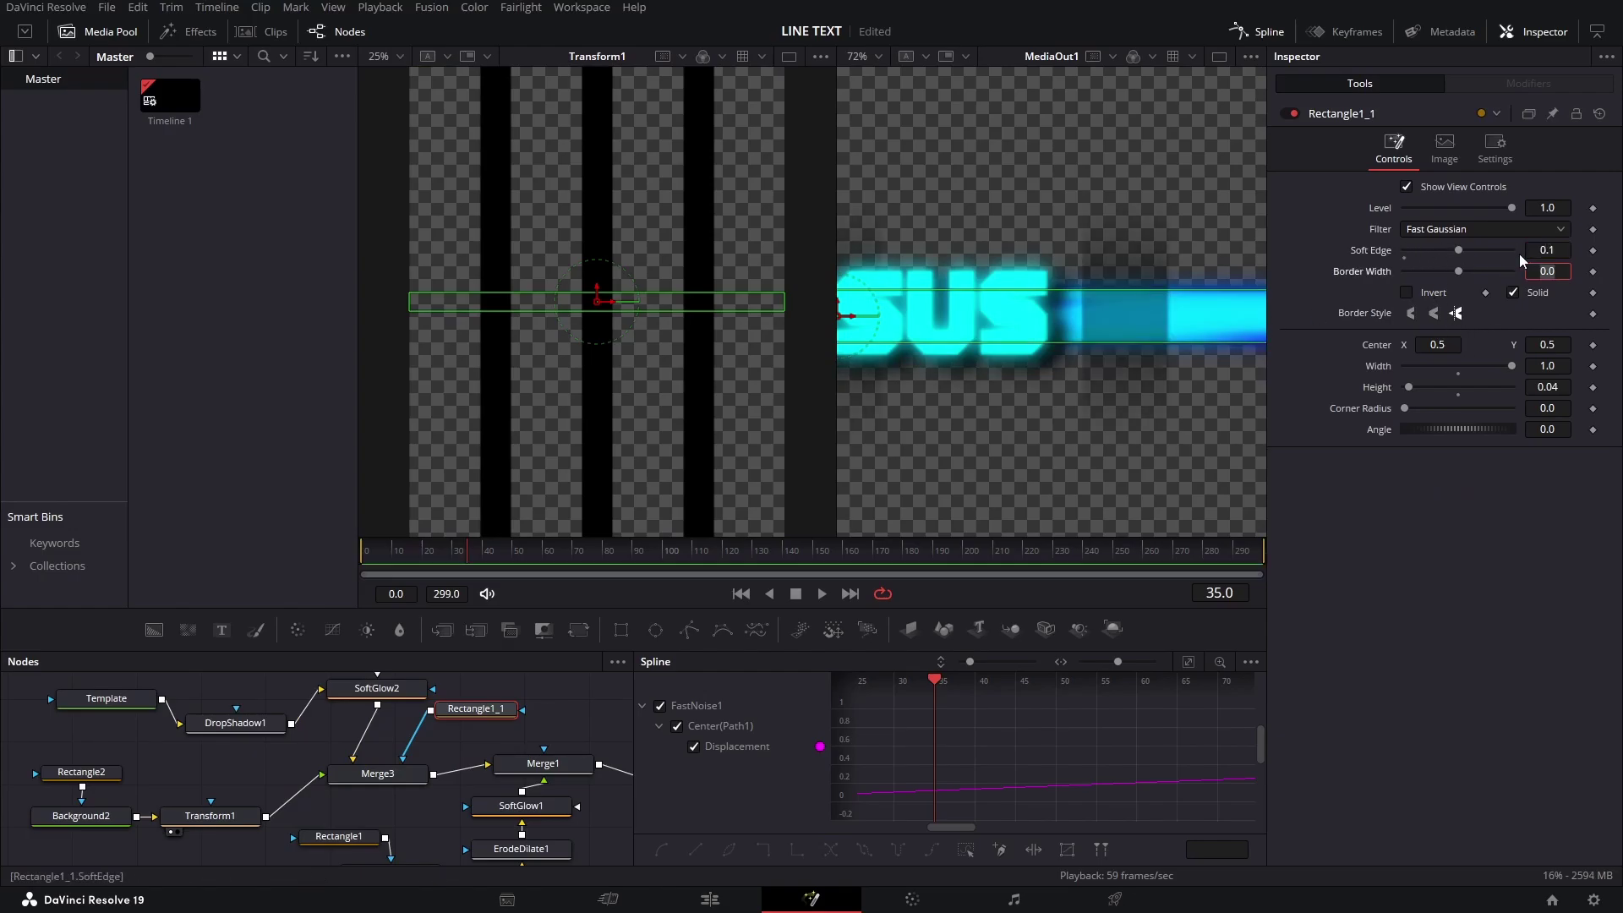
pyautogui.moveTo(1445, 254); pyautogui.dragTo(1439, 260)
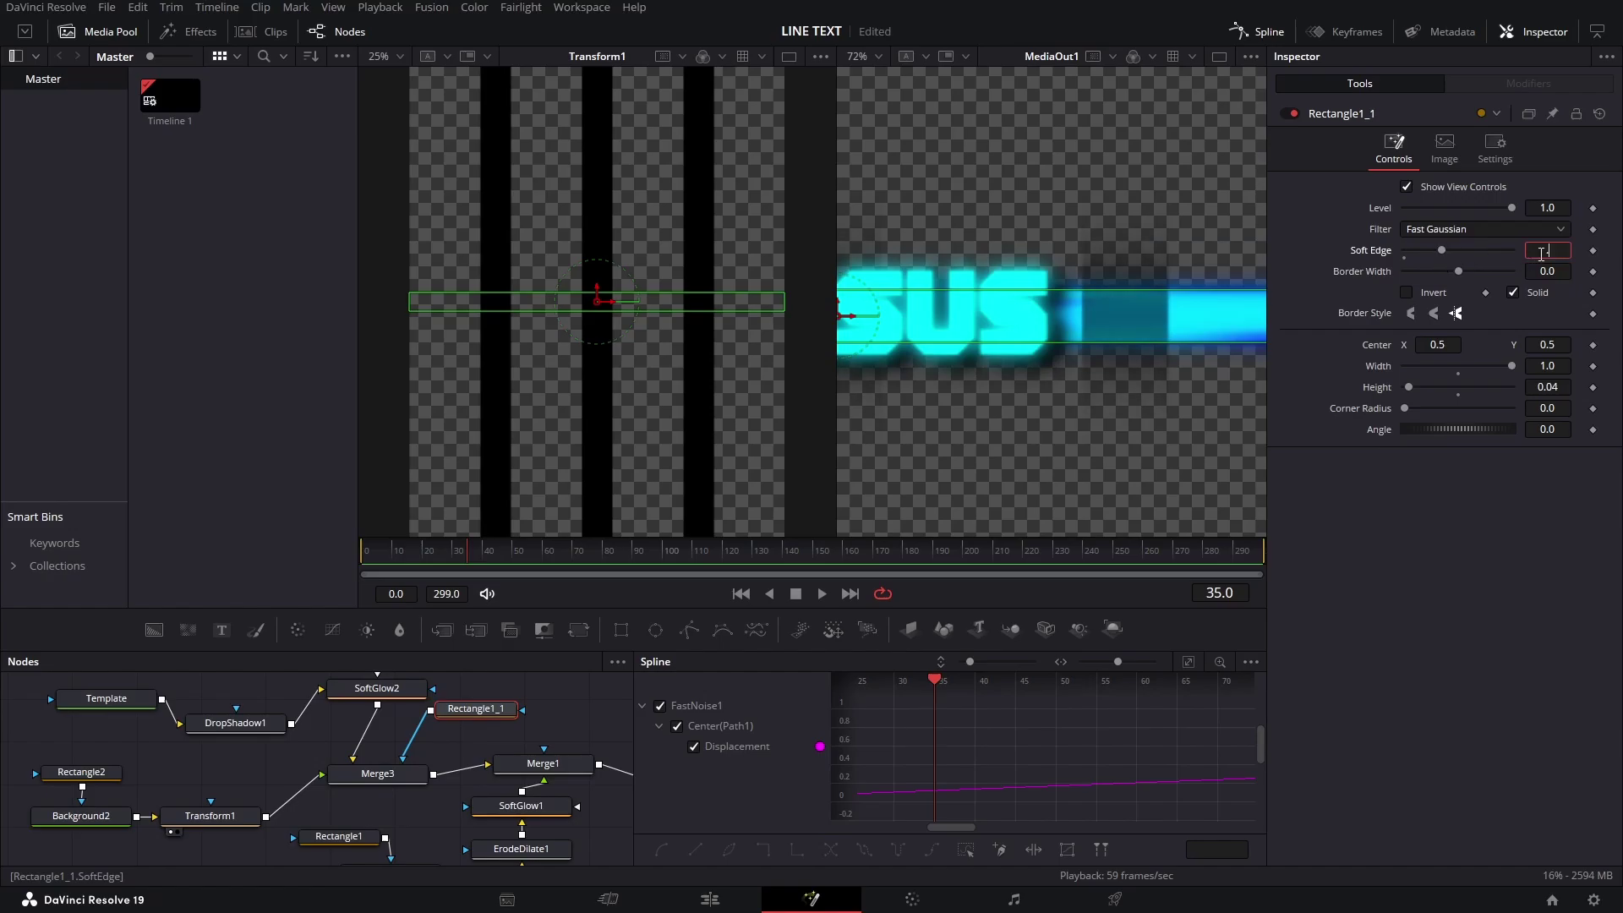
pyautogui.click(1547, 250)
pyautogui.write('.02')
pyautogui.press('Tab')
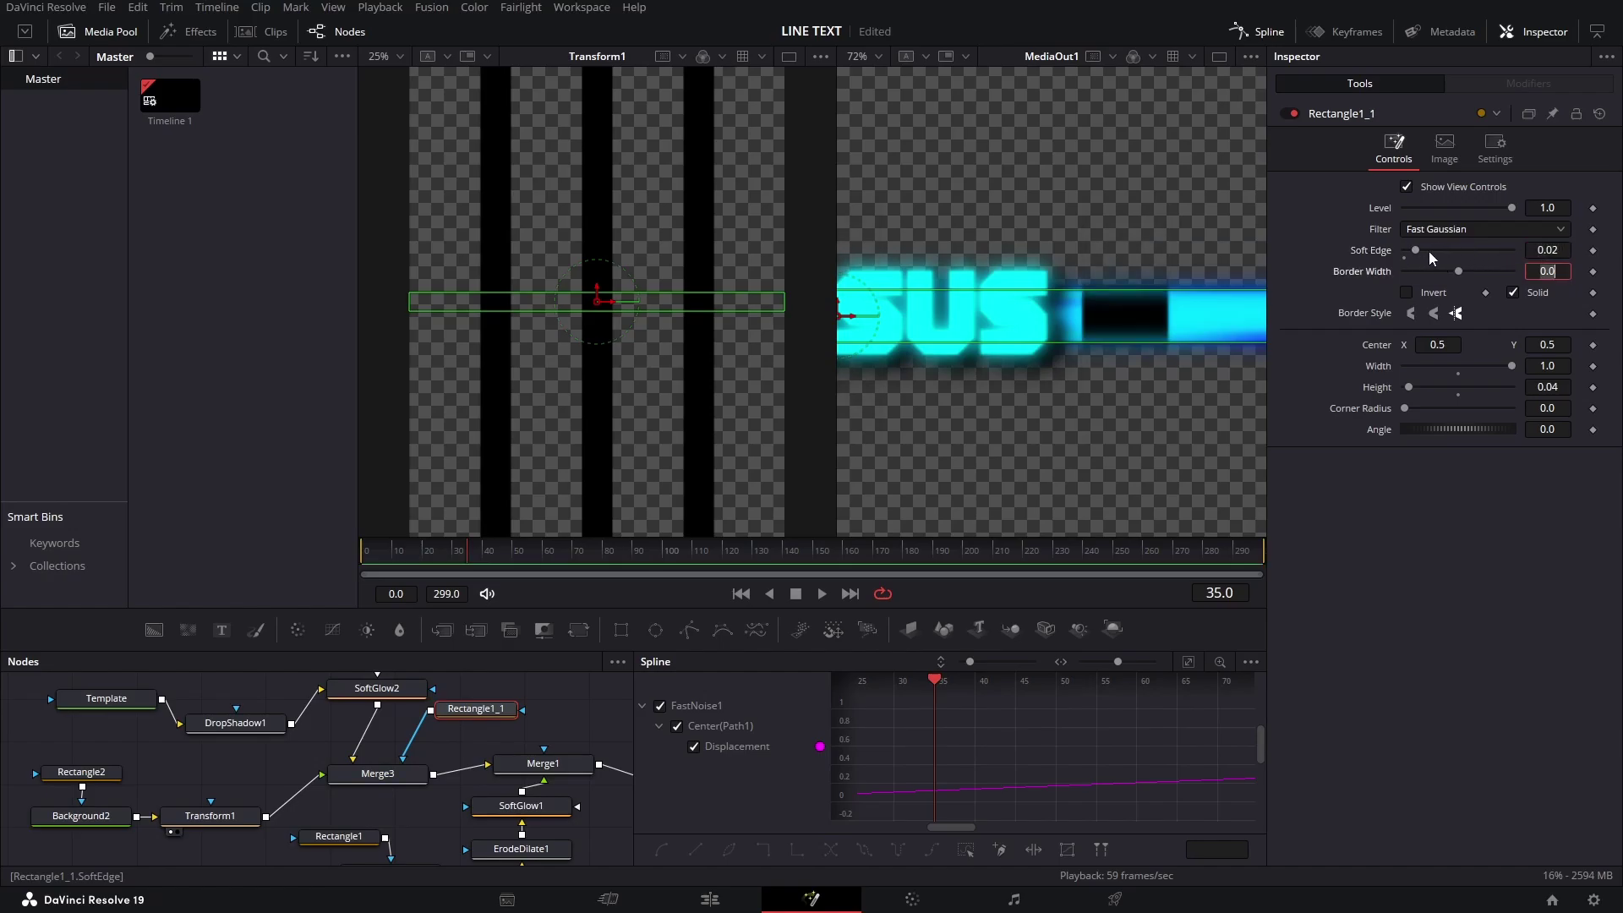
pyautogui.press('Return')
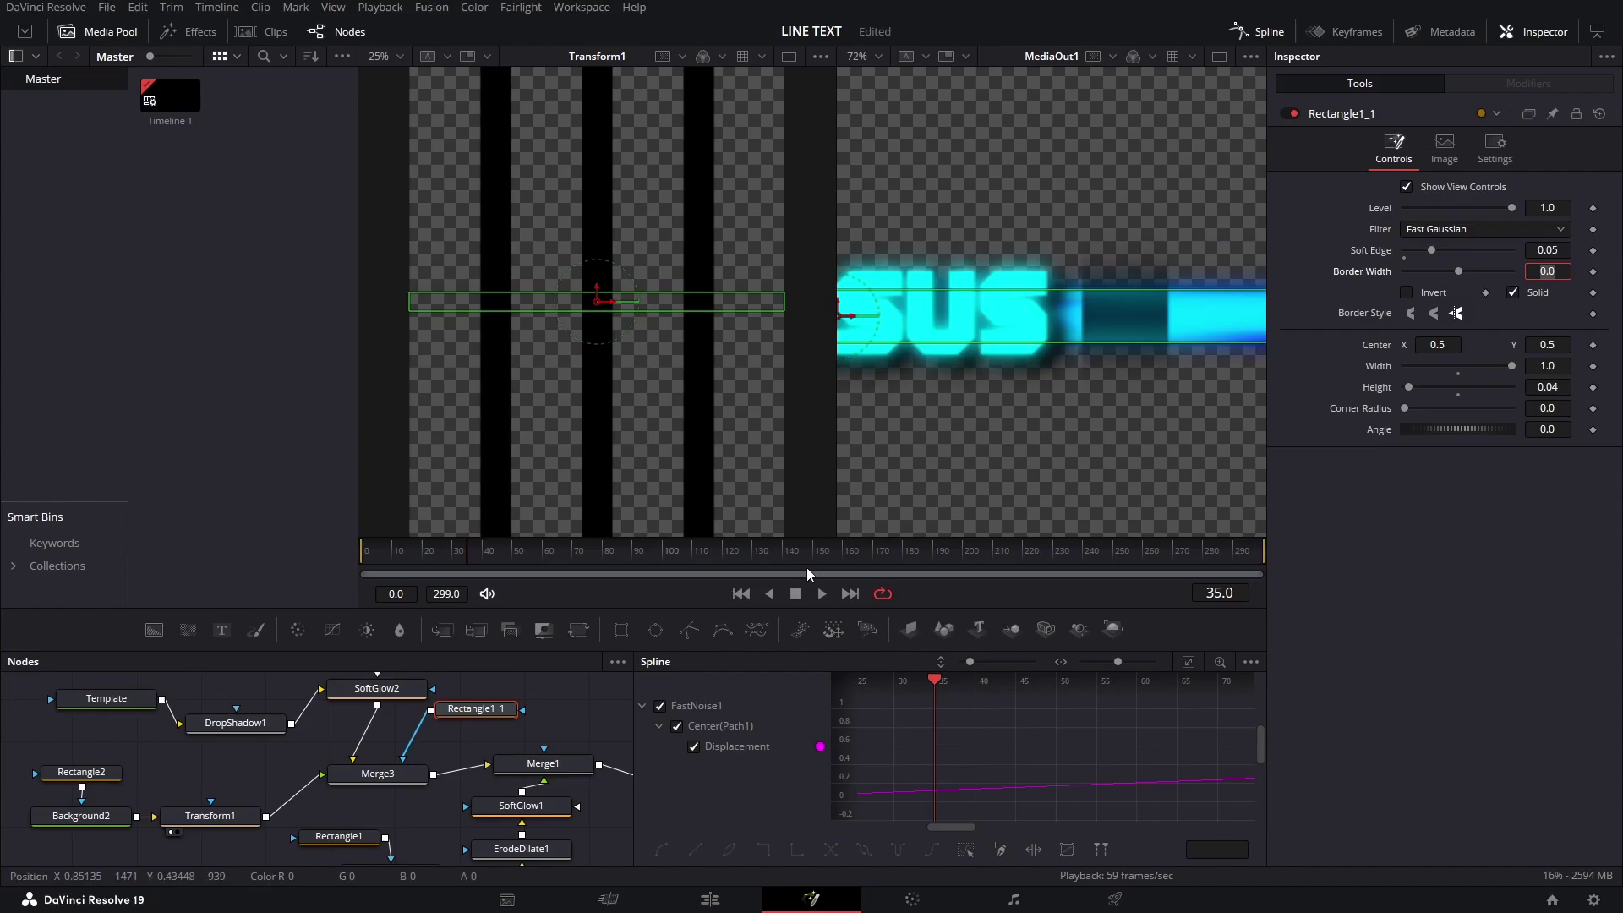
# Step: Shrink the Transform1 stripe pattern with its size control
pyautogui.click(209, 816)
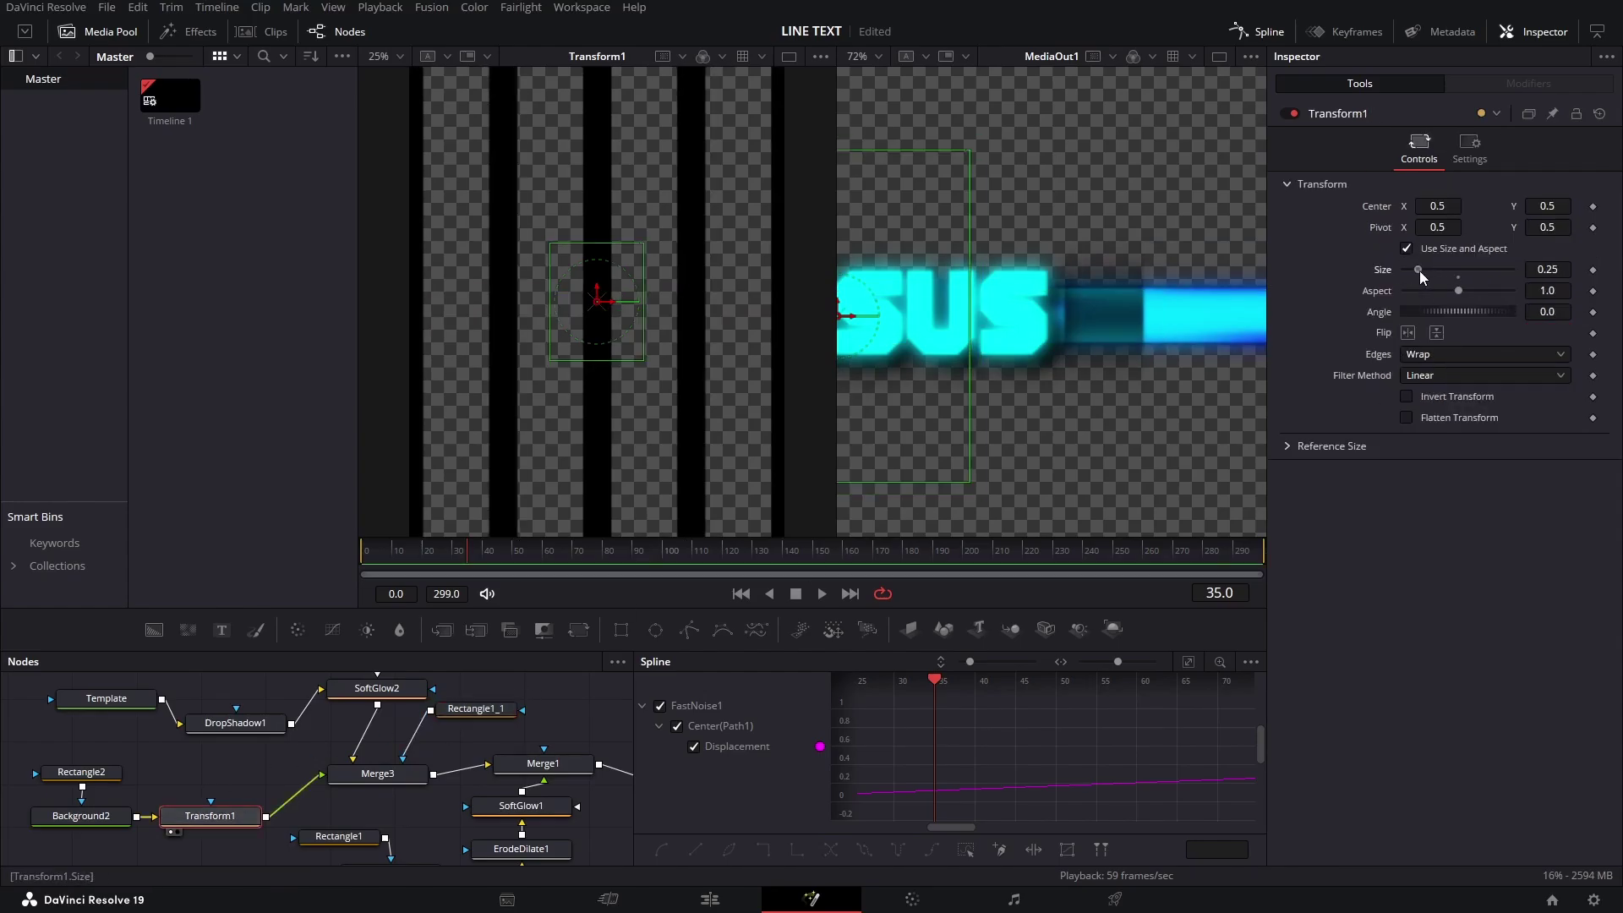
pyautogui.moveTo(1419, 269)
pyautogui.mouseDown()
pyautogui.moveTo(1386, 278)
pyautogui.moveTo(1442, 311)
pyautogui.moveTo(1429, 314)
pyautogui.mouseUp()
pyautogui.scroll(-2, 1143, 298)
pyautogui.scroll(2, 1180, 302)
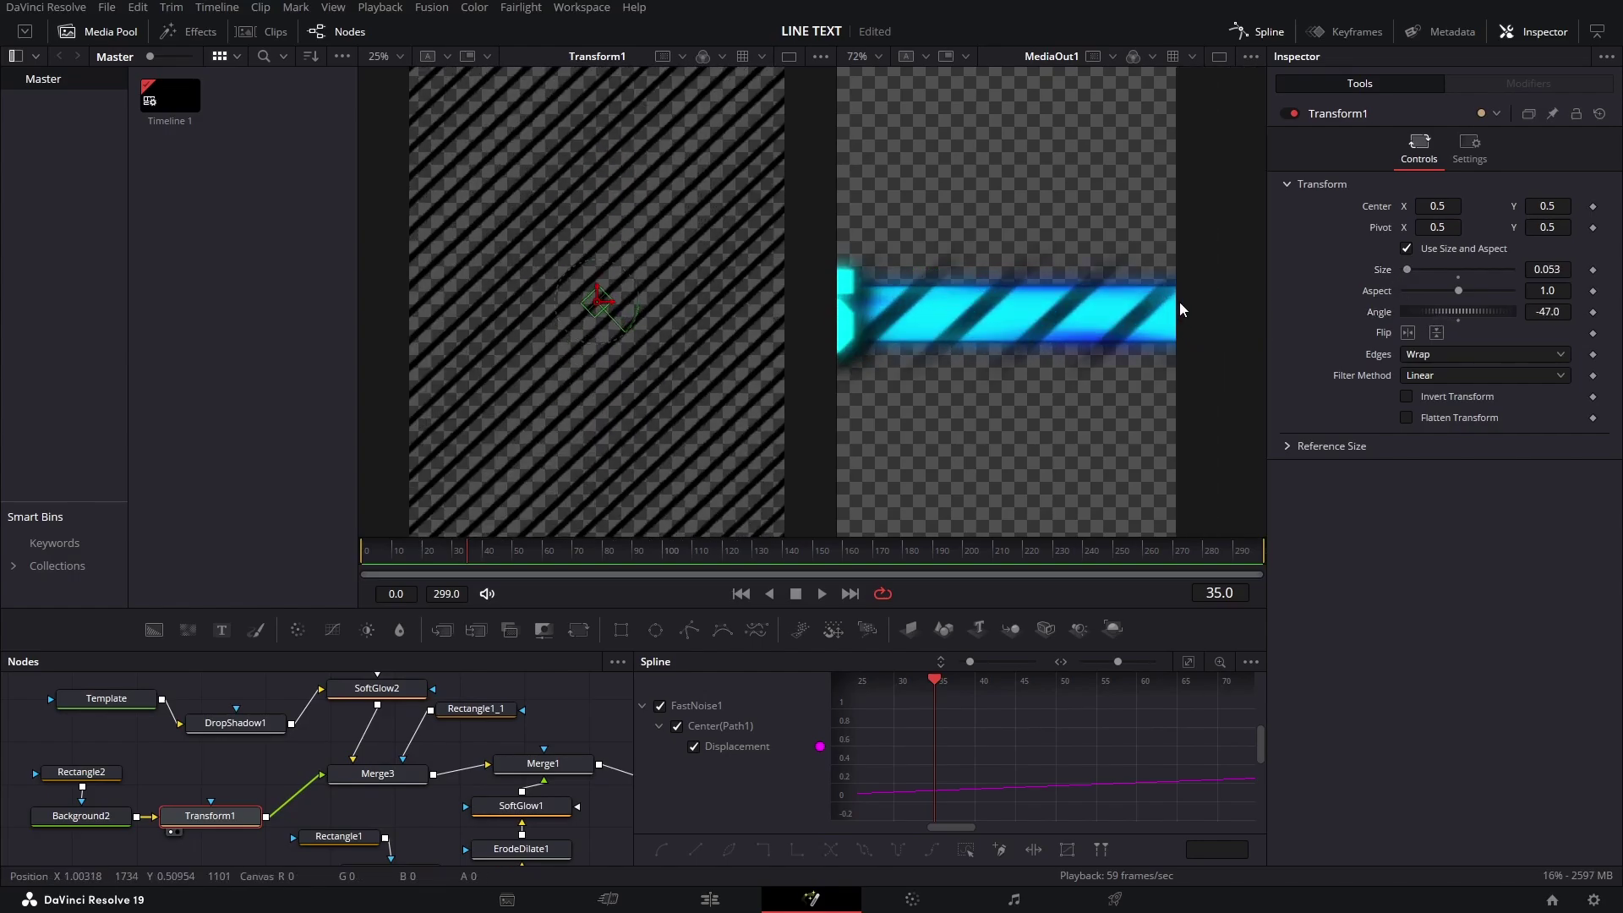
pyautogui.scroll(3, 1179, 301)
pyautogui.moveTo(1400, 279); pyautogui.dragTo(1393, 272)
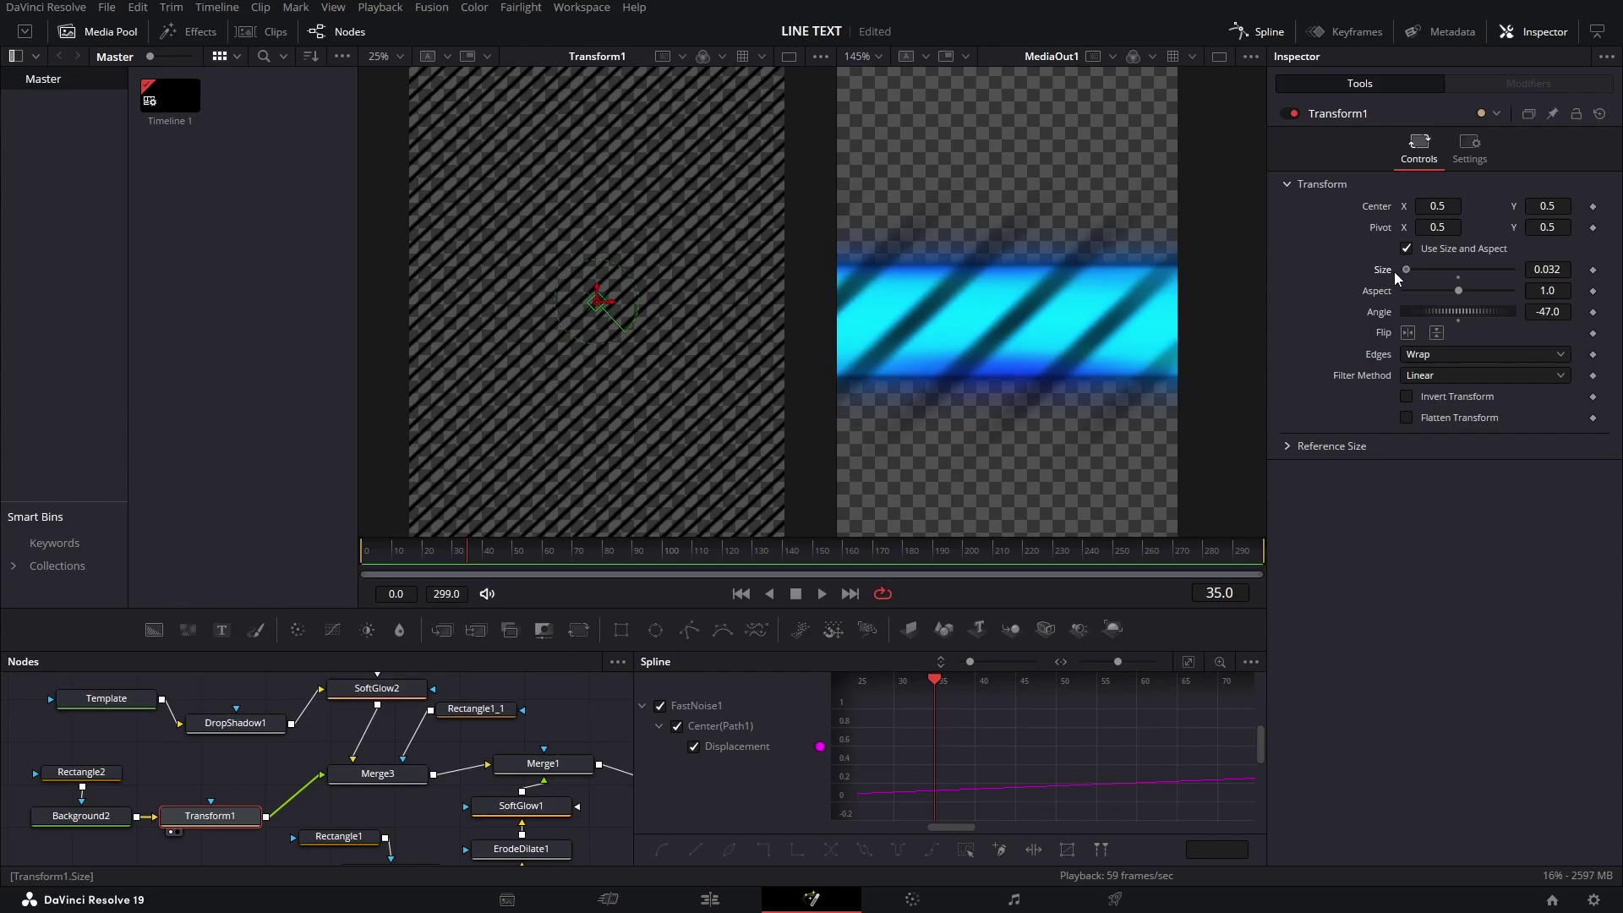
pyautogui.scroll(-2, 990, 348)
pyautogui.scroll(-2, 1083, 355)
pyautogui.hscroll(-3, 1083, 355)
pyautogui.write('0.')
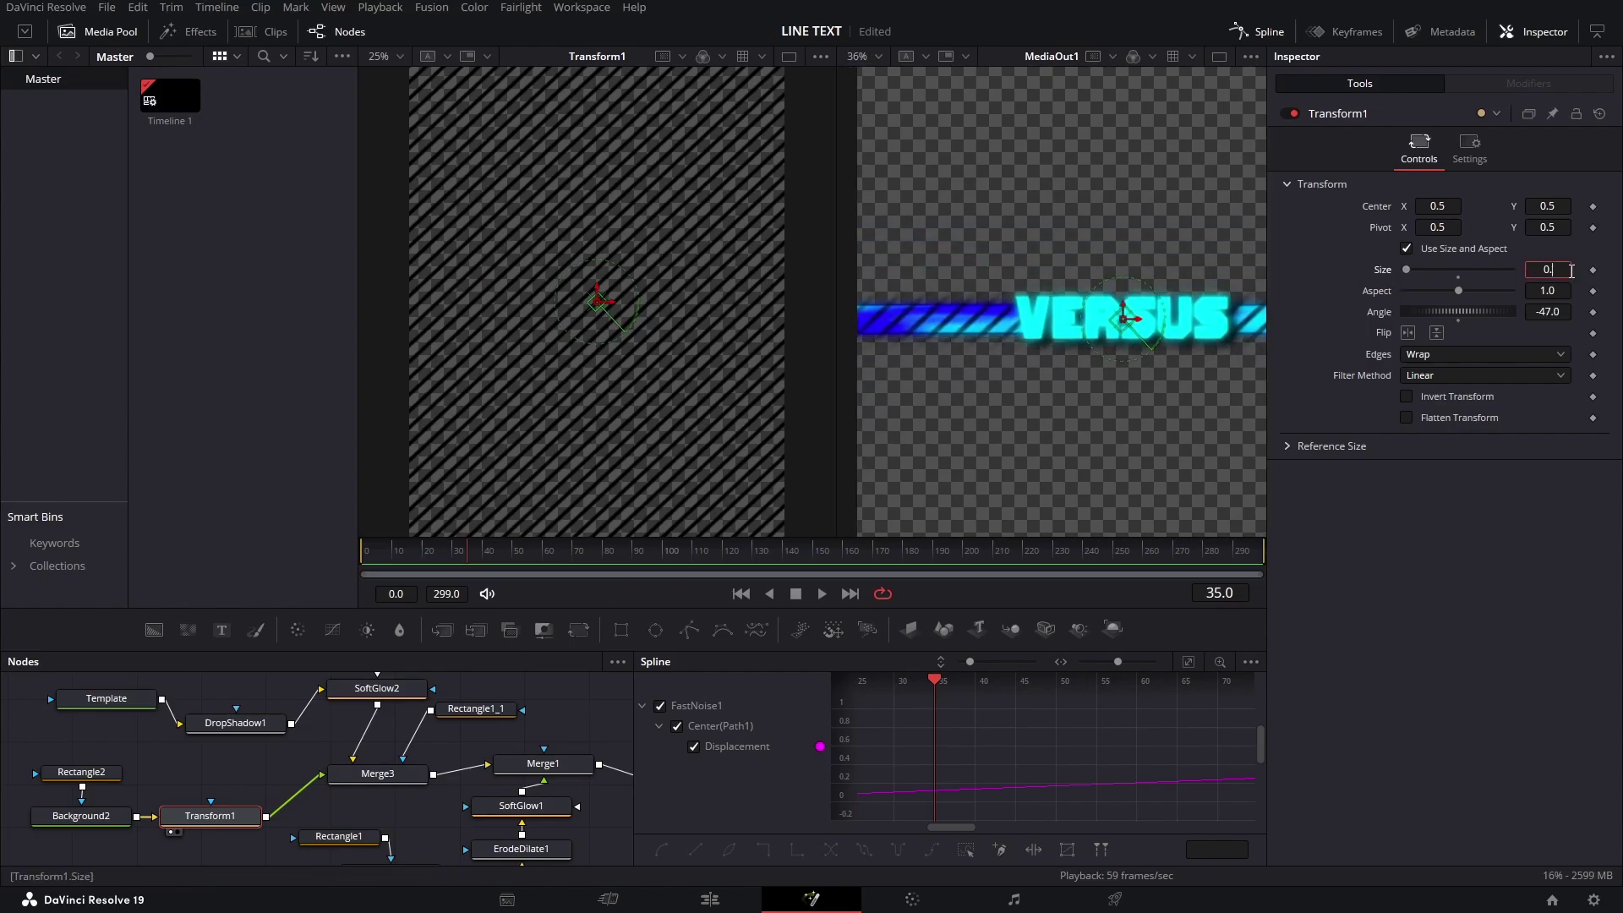
# Step: Enter a stripe Size of 0.01 and return to the first frame
pyautogui.write('01')
pyautogui.press('Return')
pyautogui.scroll(2, 935, 355)
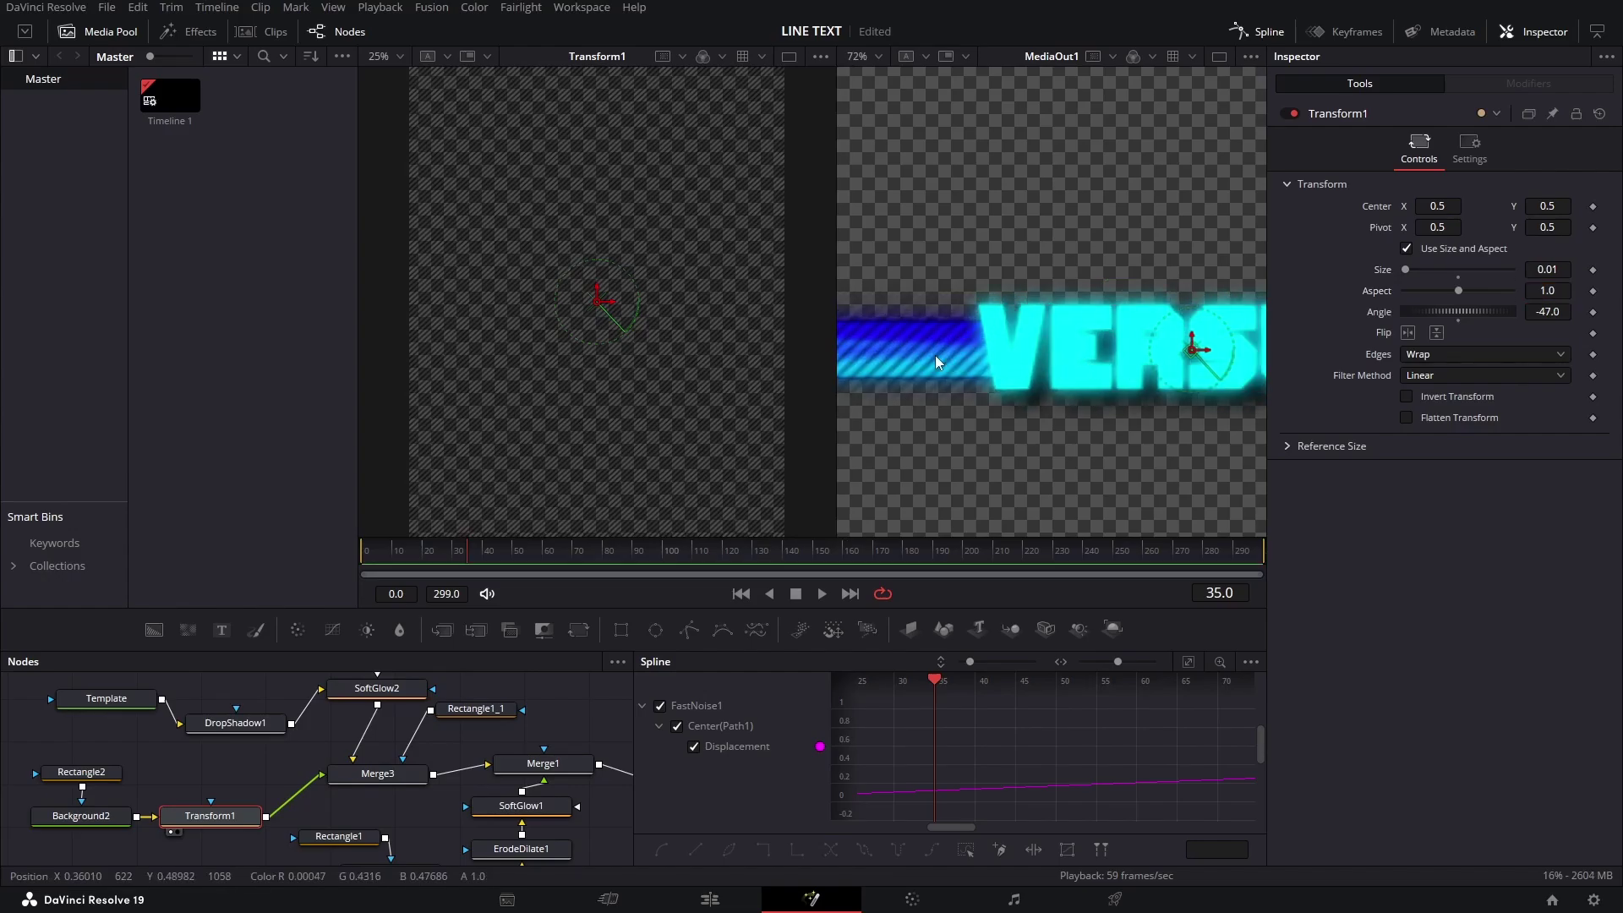
pyautogui.scroll(1, 906, 362)
pyautogui.hscroll(3, 1114, 322)
pyautogui.scroll(-2, 1123, 352)
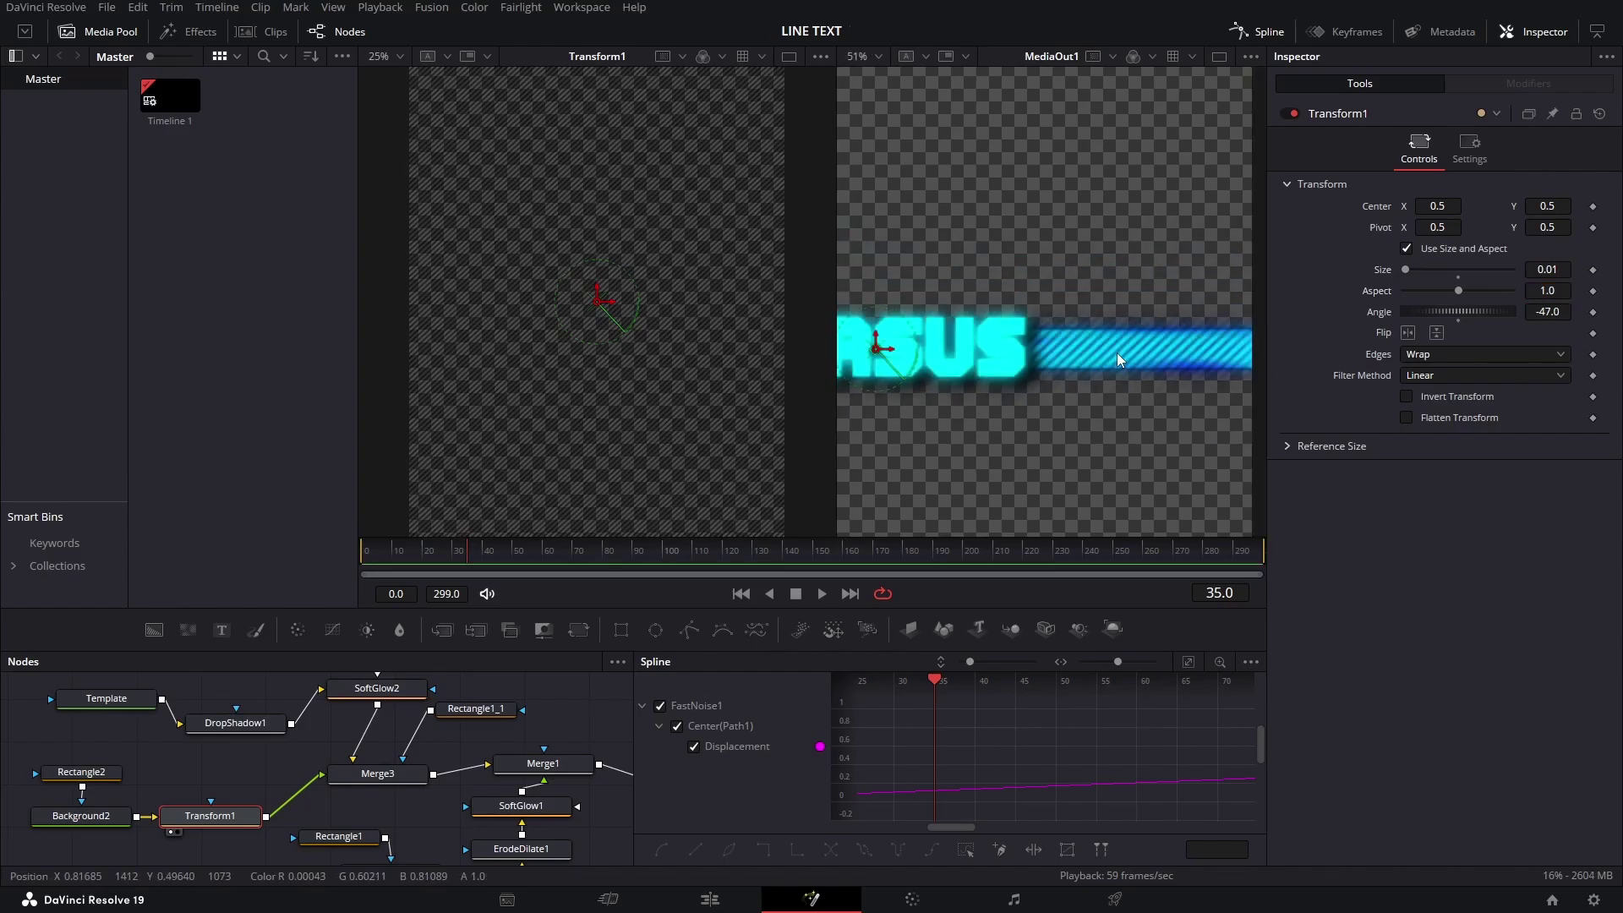
pyautogui.press('Left')
pyautogui.press('Left')
pyautogui.press('Left')
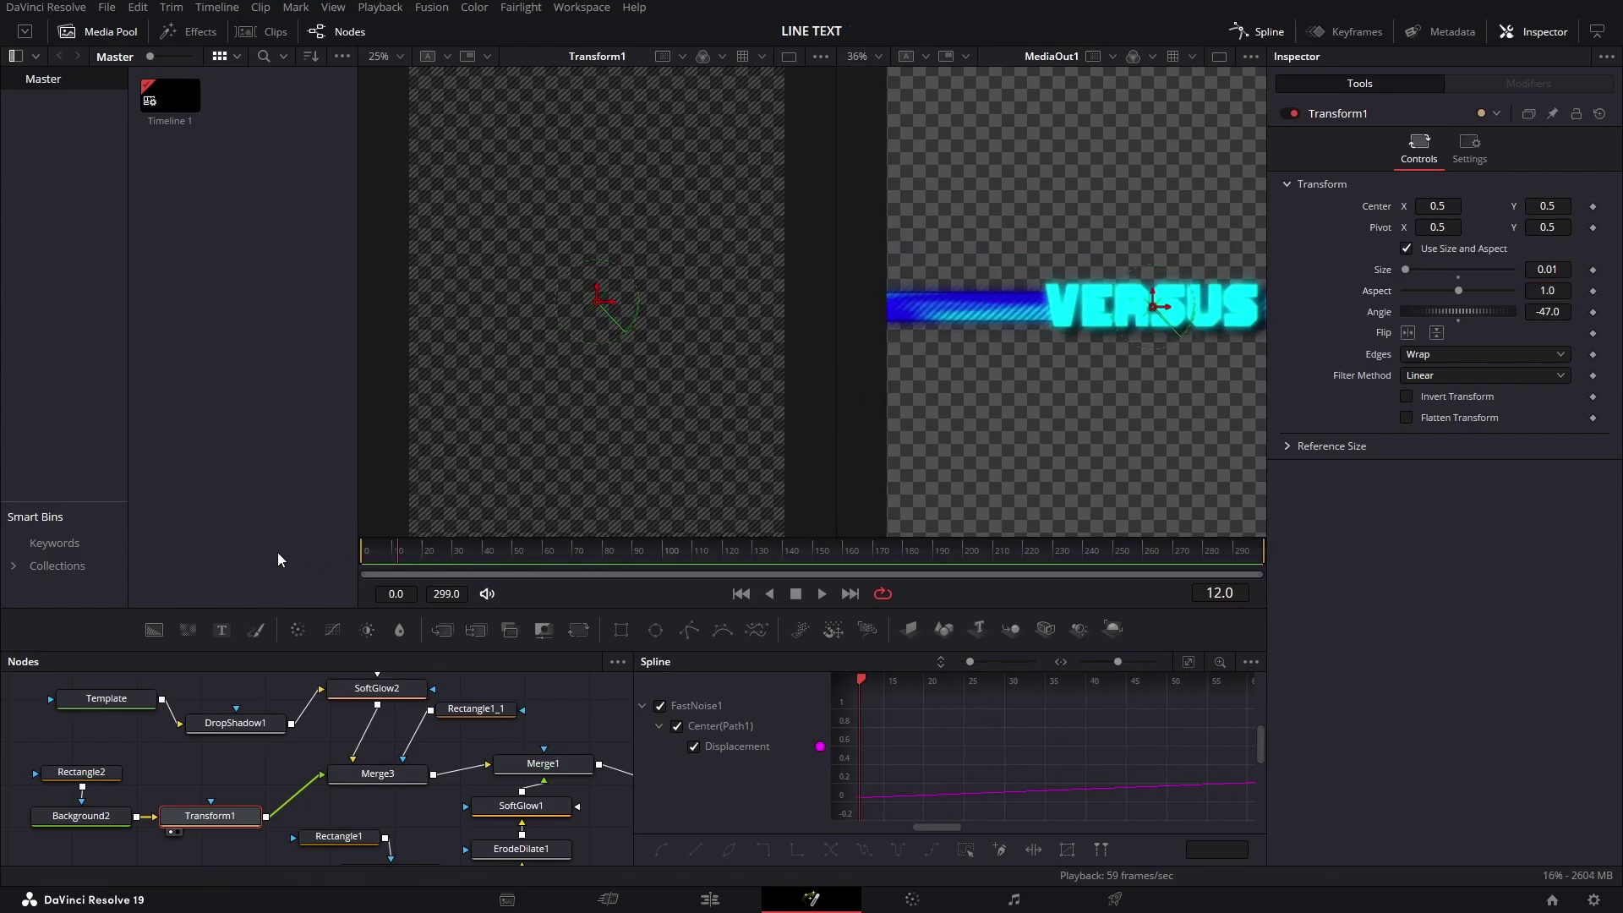
# Step: Keyframe the stripe center, ending at X 0.807 on the last frame, and preview it
pyautogui.click(1593, 207)
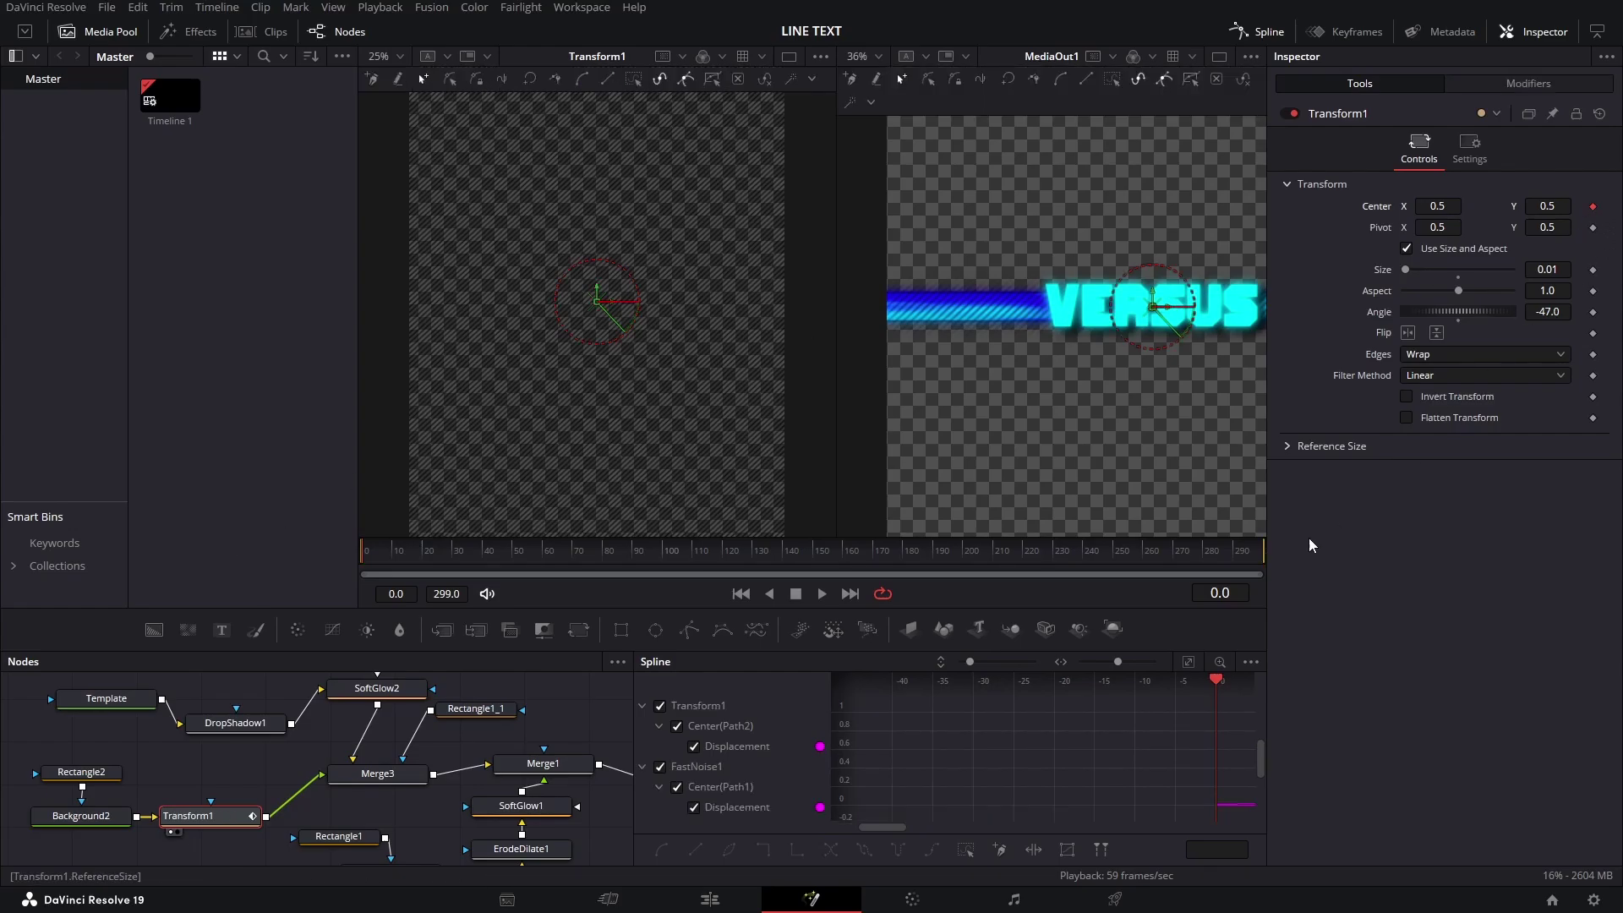
pyautogui.press('End')
pyautogui.moveTo(1423, 206); pyautogui.dragTo(1441, 209)
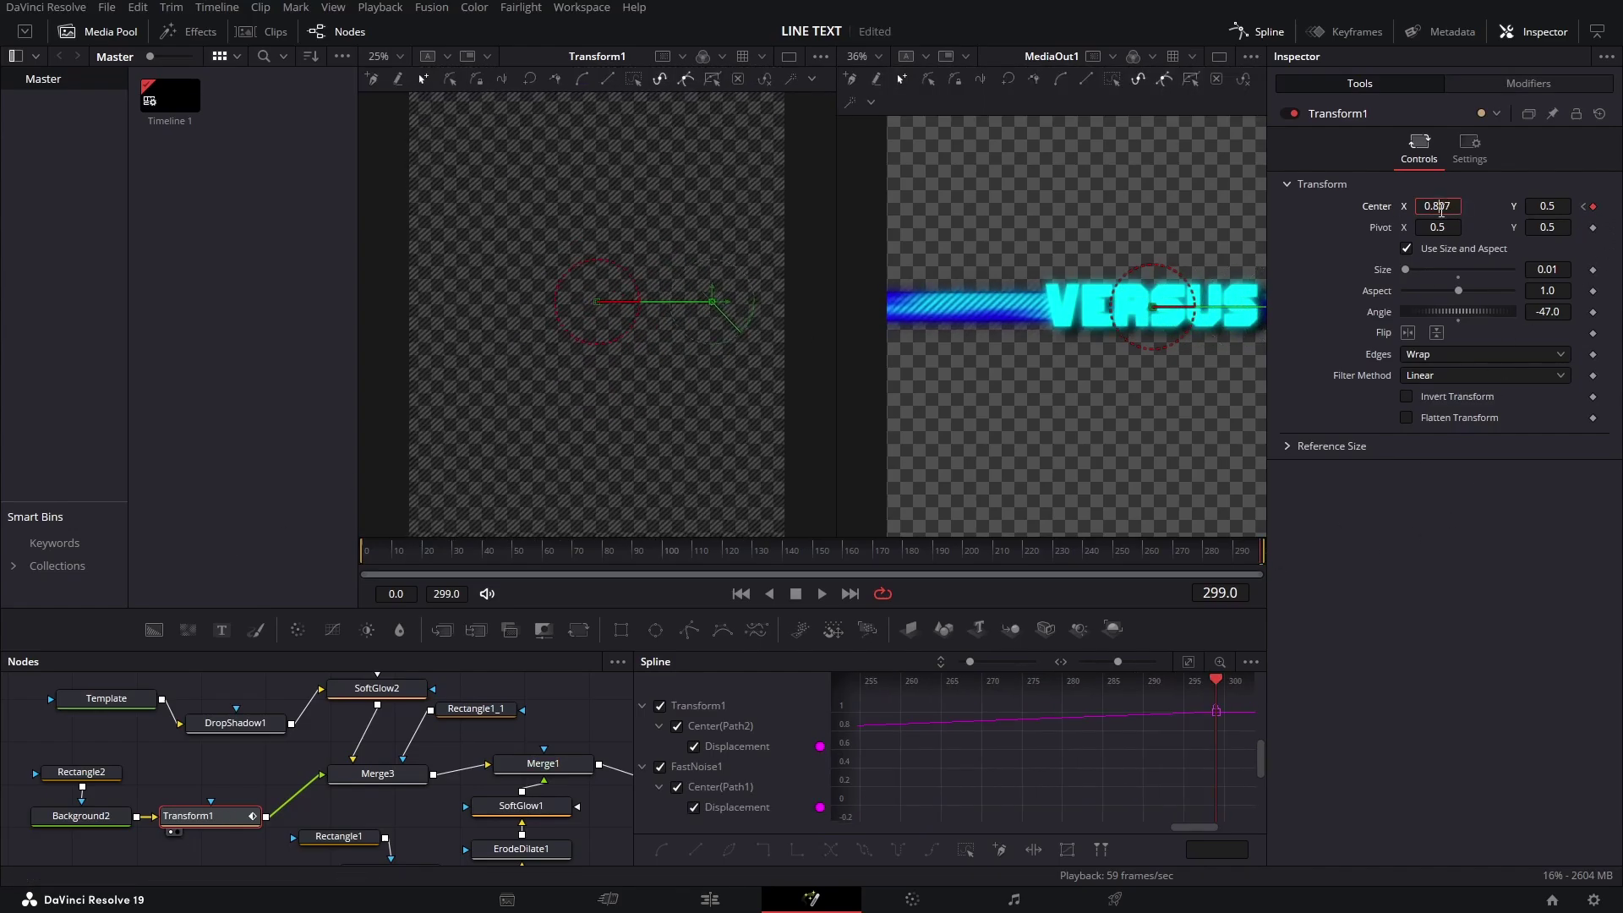
pyautogui.scroll(2, 1116, 364)
pyautogui.press('space')
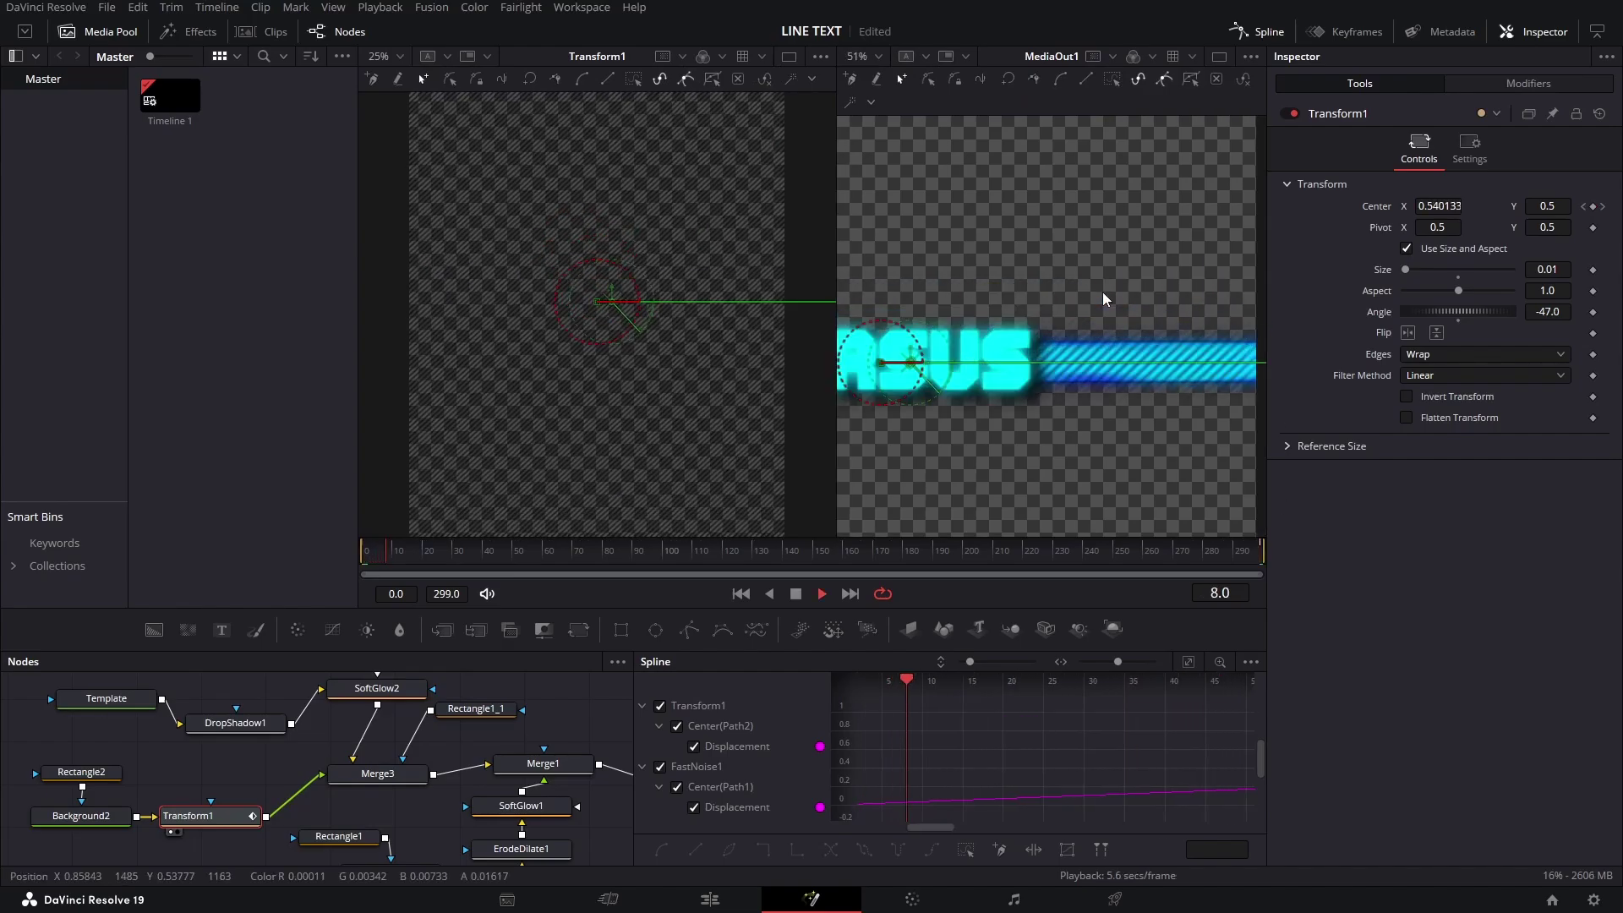
pyautogui.scroll(3, 1112, 388)
pyautogui.scroll(4, 1097, 351)
pyautogui.press('space')
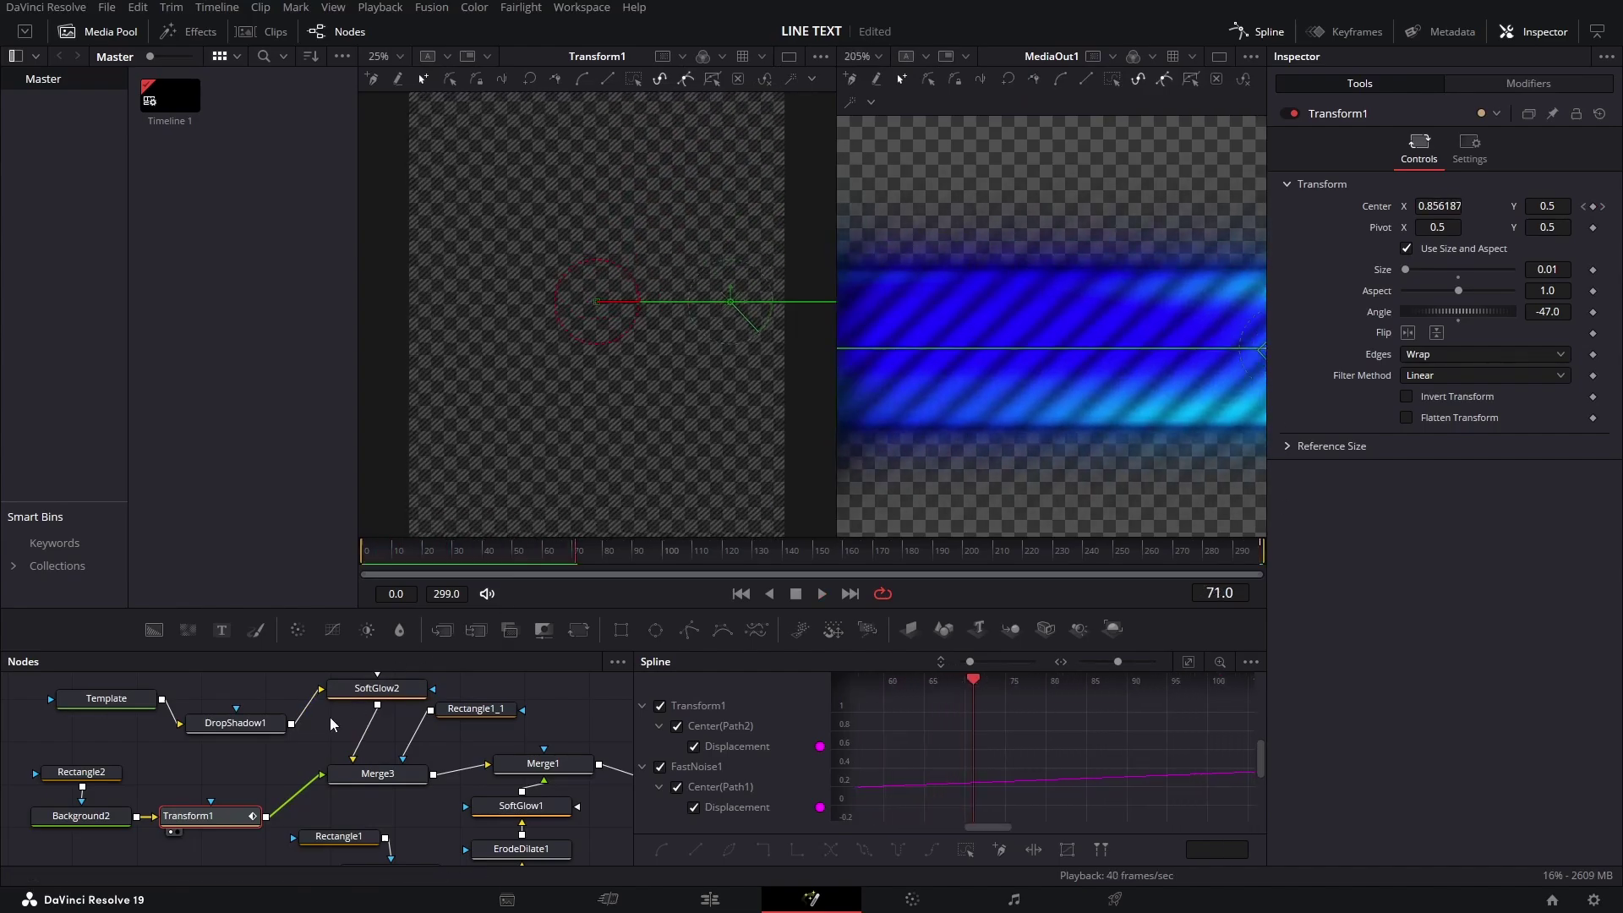
# Step: Review the Rectangle1_1 and Merge3 settings and replay the stripe animation
pyautogui.click(466, 713)
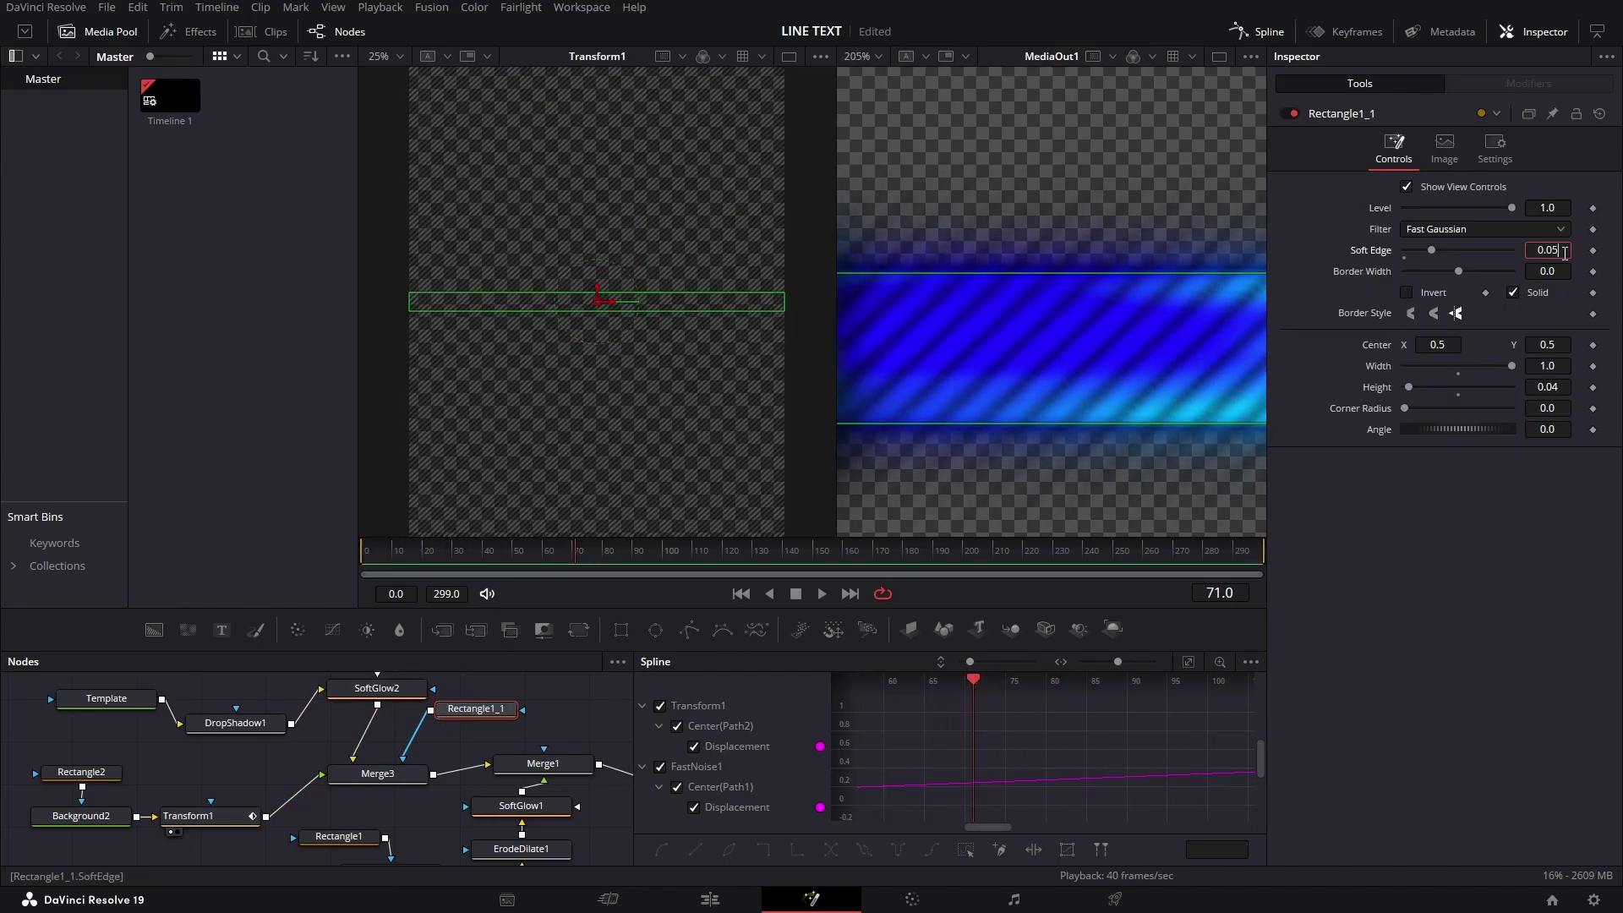
pyautogui.click(394, 776)
pyautogui.scroll(-3, 911, 389)
pyautogui.scroll(-4, 1074, 357)
pyautogui.press('space')
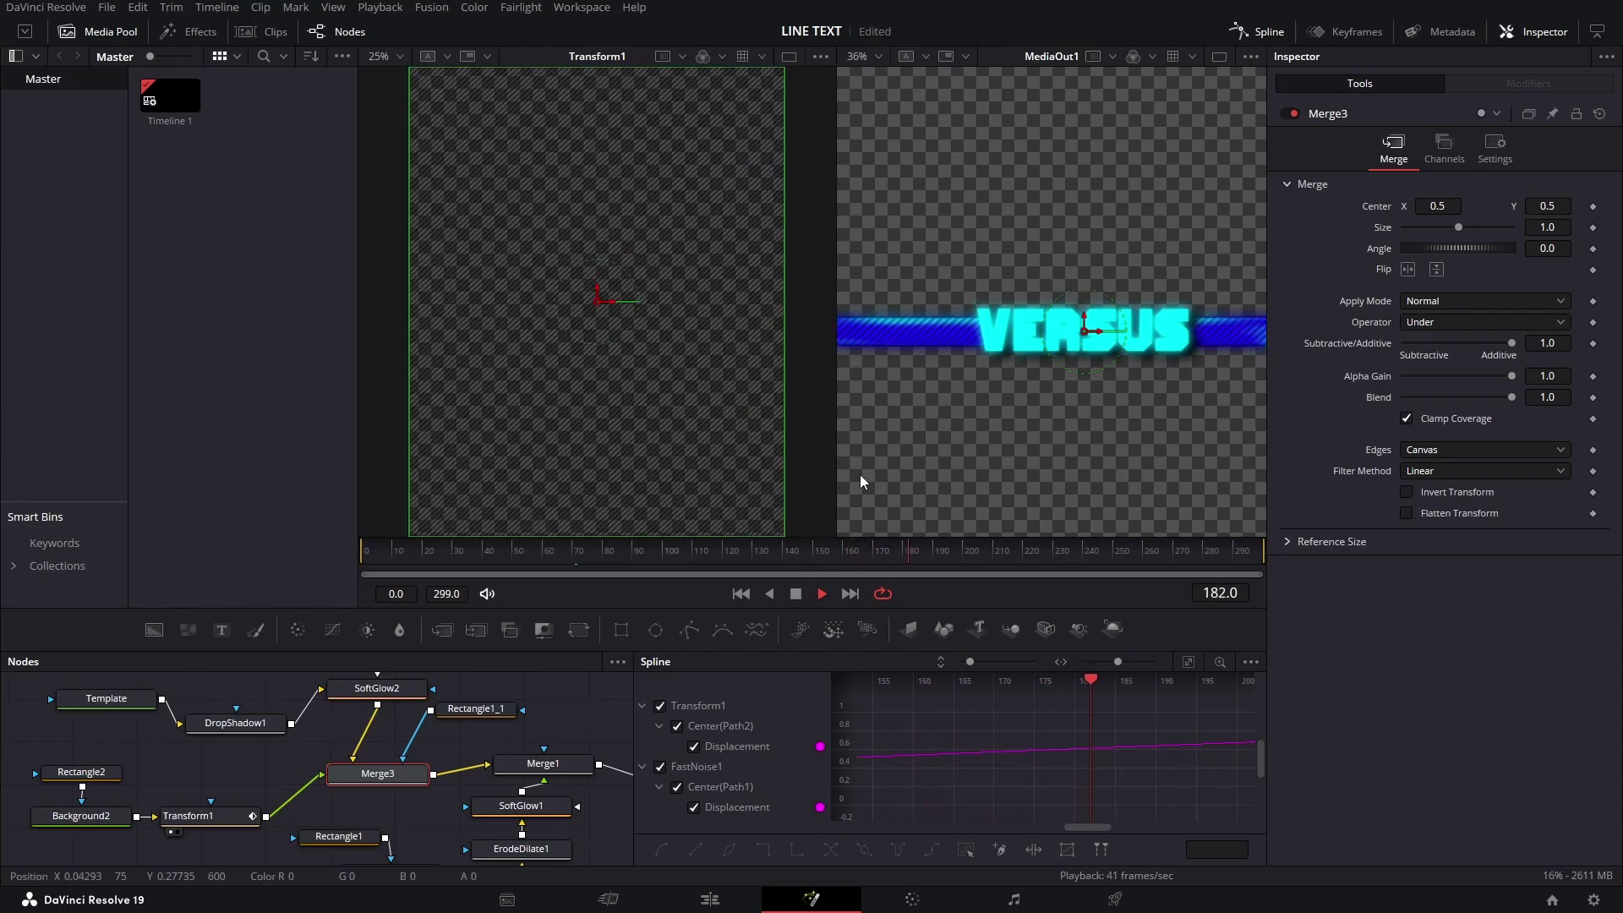
pyautogui.press('space')
pyautogui.scroll(4, 957, 326)
pyautogui.scroll(-3, 1057, 325)
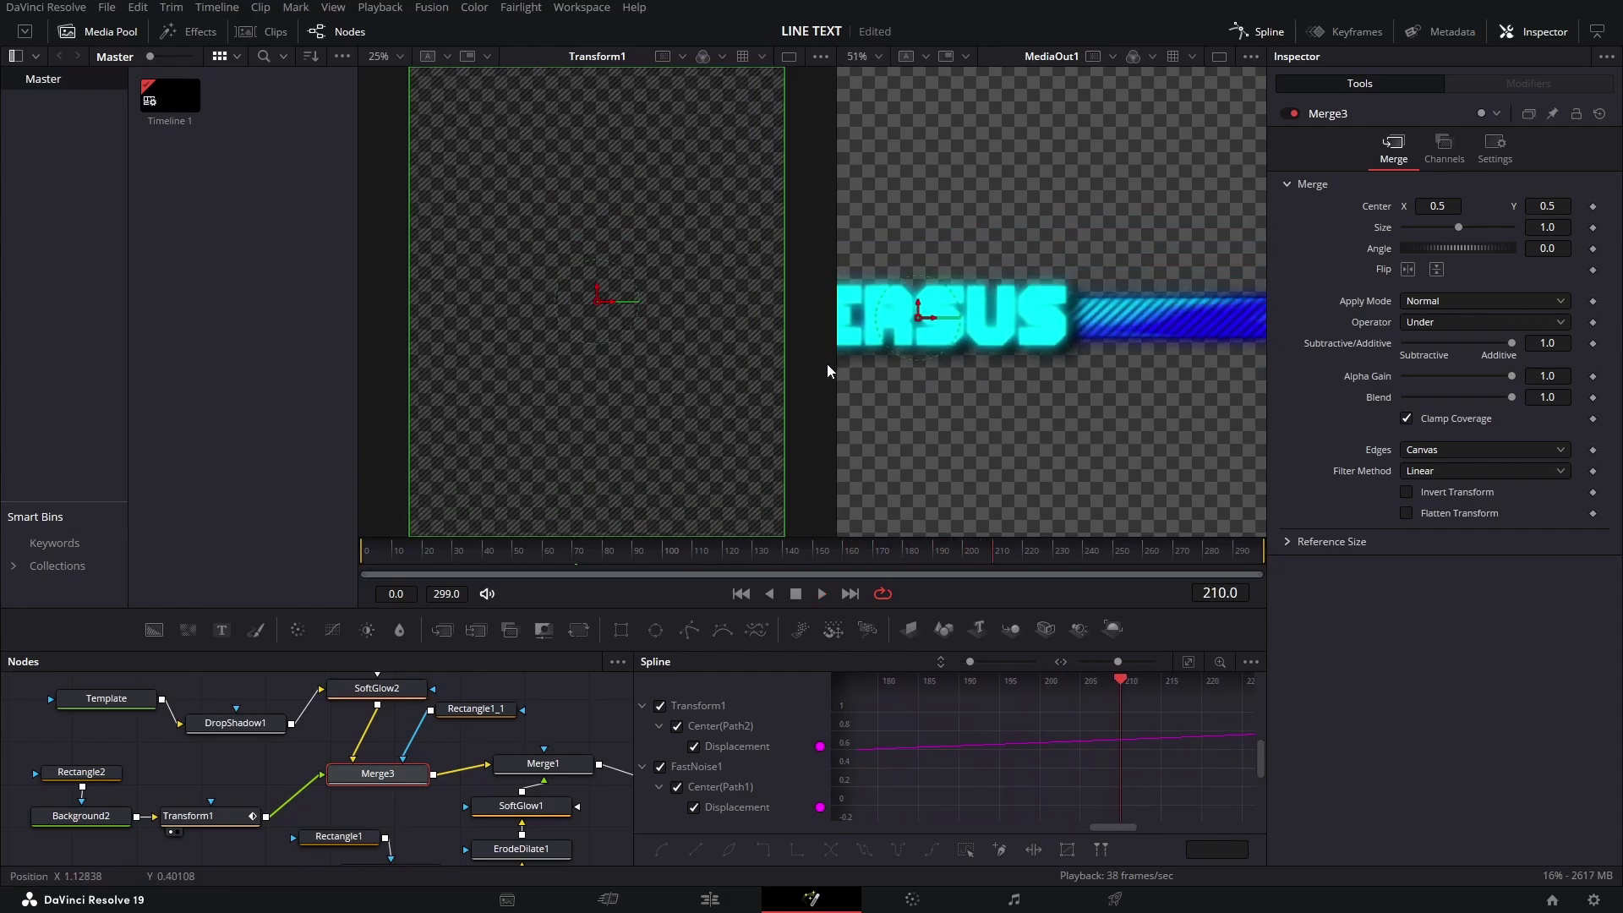
pyautogui.hscroll(3, 397, 745)
# Step: Insert a Shadow tool after Merge1 using the Shift+Space tool search
pyautogui.click(381, 766)
pyautogui.hotkey('shift', 'space')
pyautogui.write('shadow')
pyautogui.press('Return')
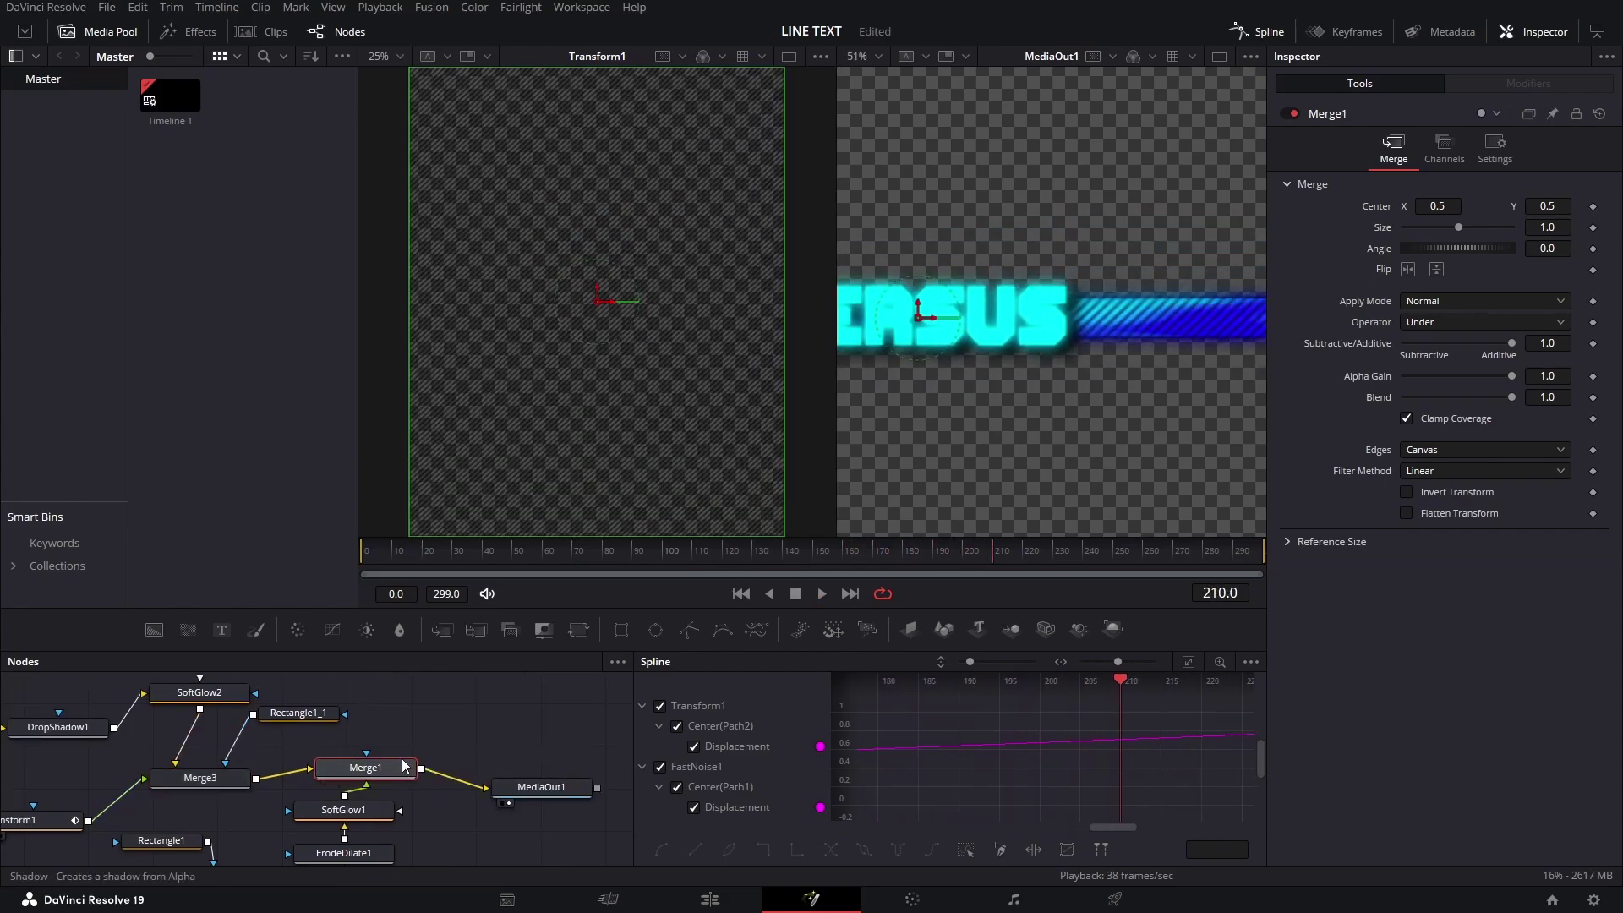
# Step: Set the shadow Softness to 0.1 and play back to review it
pyautogui.write('0.1')
pyautogui.press('Tab')
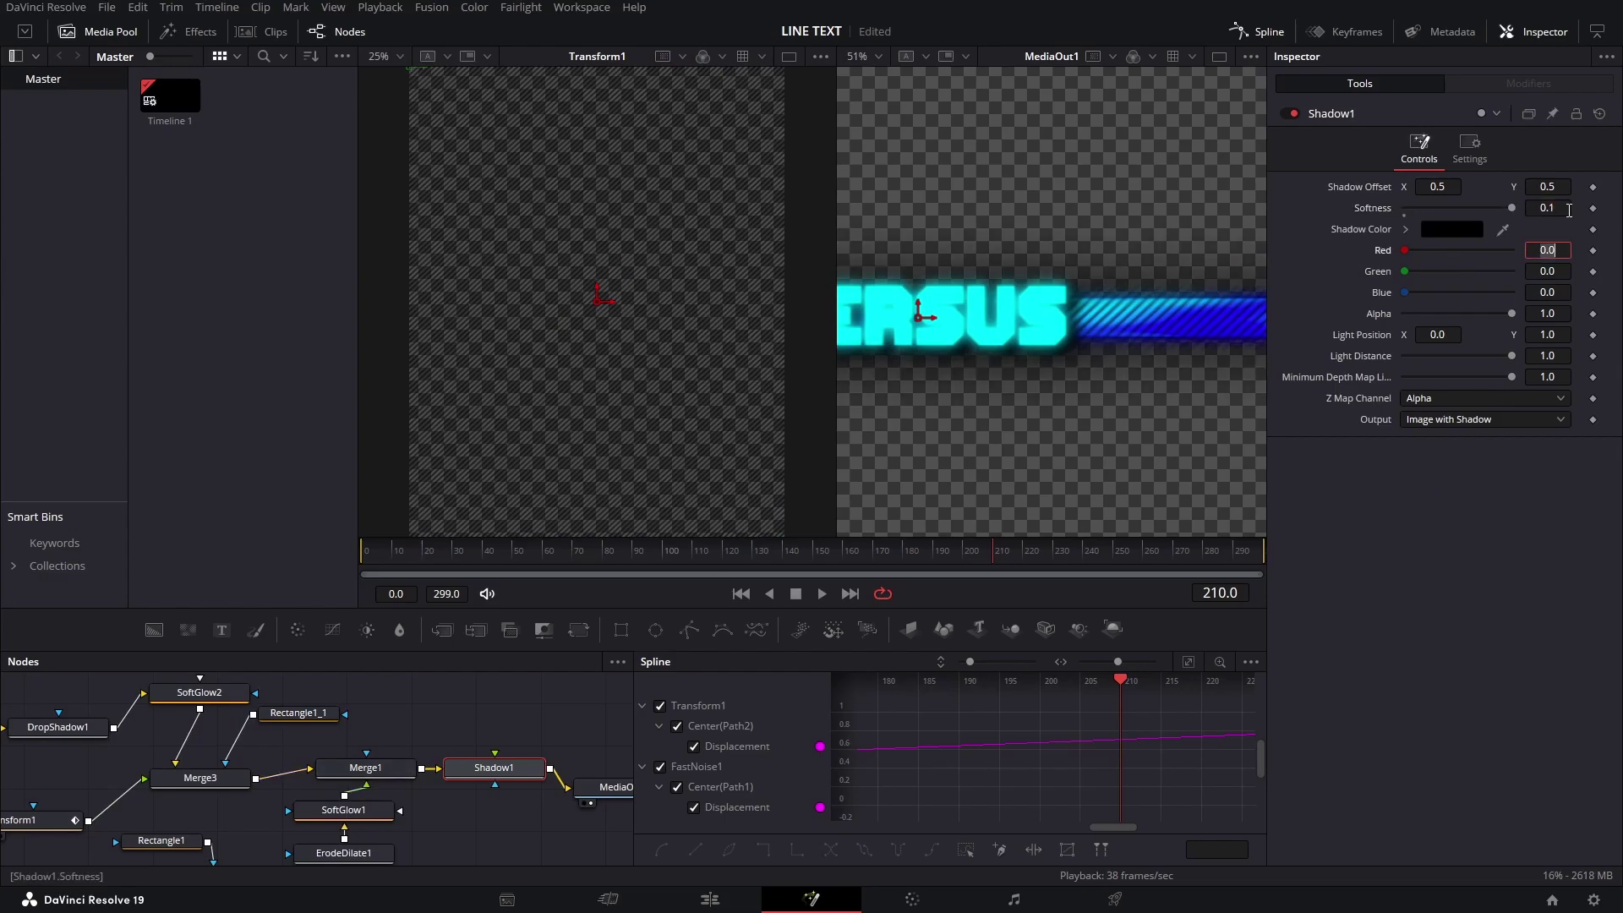
pyautogui.scroll(-2, 1088, 269)
pyautogui.press('space')
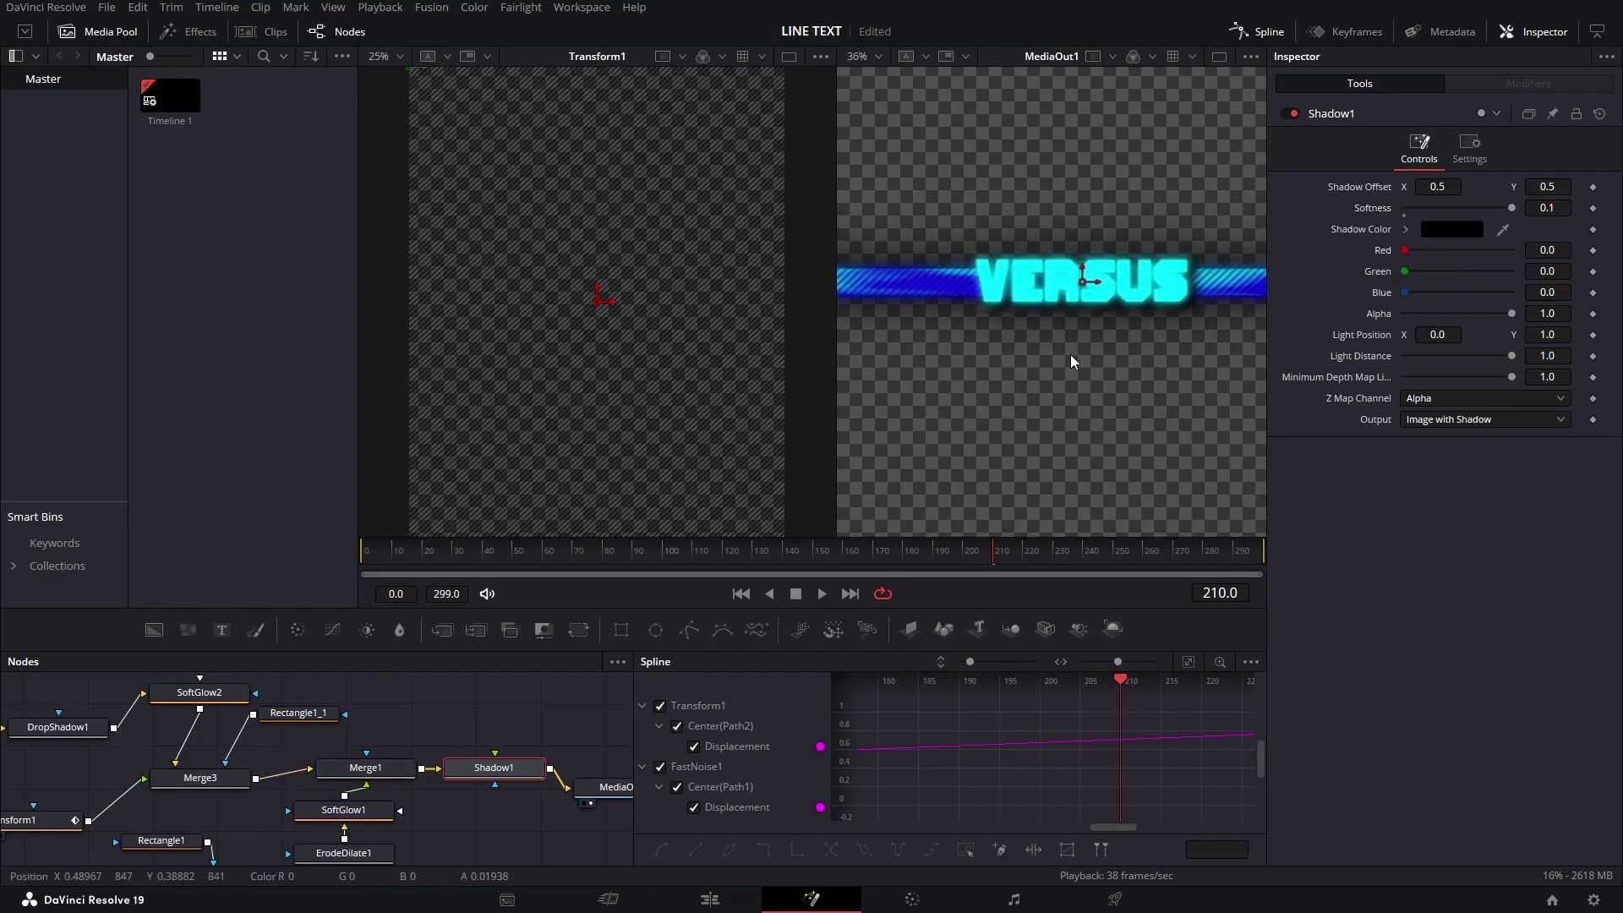
pyautogui.scroll(-1, 1070, 351)
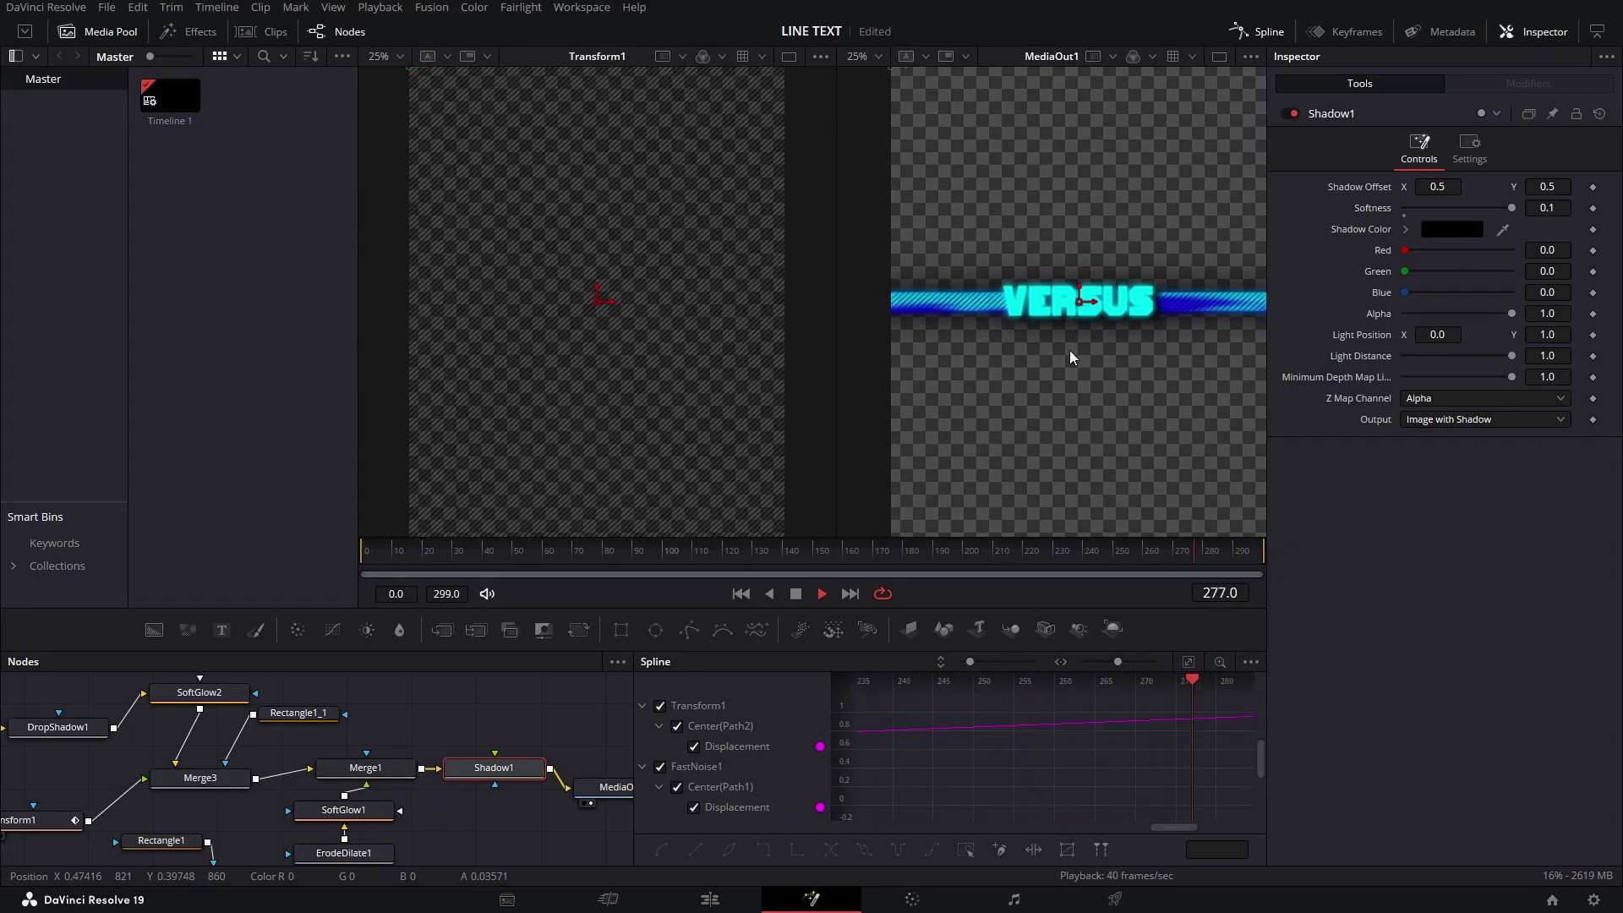